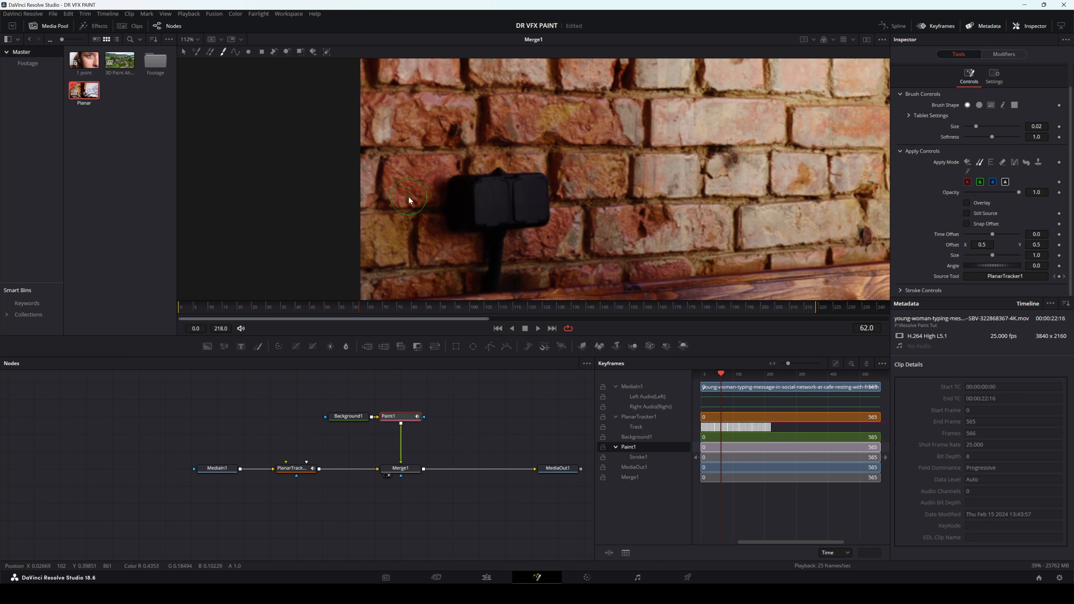
# Step: Clone brick texture over the dark wall lamp's edge on frame 62
pyautogui.click(435, 185)
pyautogui.click(442, 190)
pyautogui.click(455, 186)
pyautogui.click(461, 197)
pyautogui.click(470, 209)
pyautogui.keyDown('alt'); pyautogui.click(412, 274); pyautogui.keyUp('alt')
pyautogui.click(465, 197)
pyautogui.moveTo(595, 182); pyautogui.dragTo(481, 149)
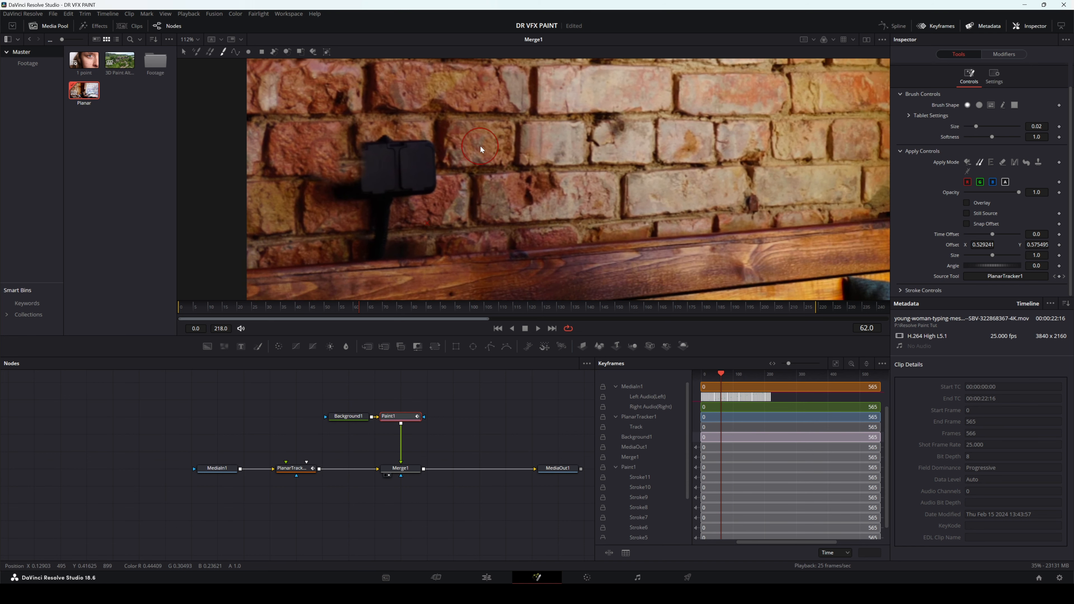
# Step: Paint out the body of the wall lamp with cloned brick and mortar texture
pyautogui.scroll(2, 482, 149)
pyautogui.keyDown('alt'); pyautogui.click(525, 111); pyautogui.keyUp('alt')
pyautogui.click(447, 187)
pyautogui.click(447, 194)
pyautogui.click(448, 201)
pyautogui.click(449, 207)
pyautogui.moveTo(336, 200); pyautogui.dragTo(366, 108)
pyautogui.keyDown('alt'); pyautogui.click(331, 204); pyautogui.keyUp('alt')
pyautogui.click(358, 168)
pyautogui.click(376, 167)
pyautogui.moveTo(295, 63); pyautogui.dragTo(296, 106)
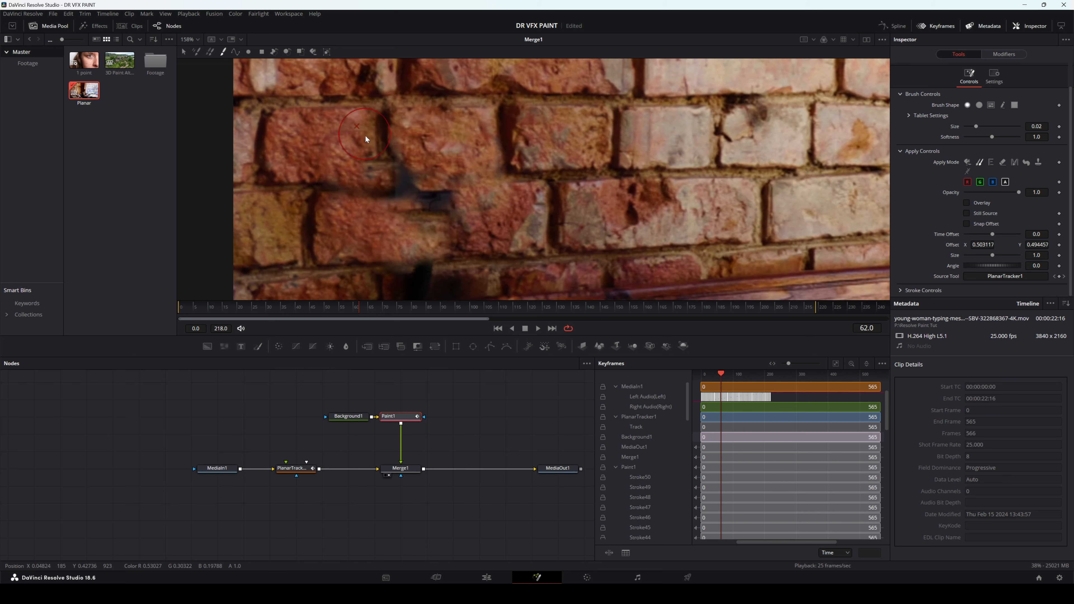
# Step: Clone bricks over the remaining lamp stem just above the wooden bench back
pyautogui.scroll(-3, 473, 196)
pyautogui.click(403, 189)
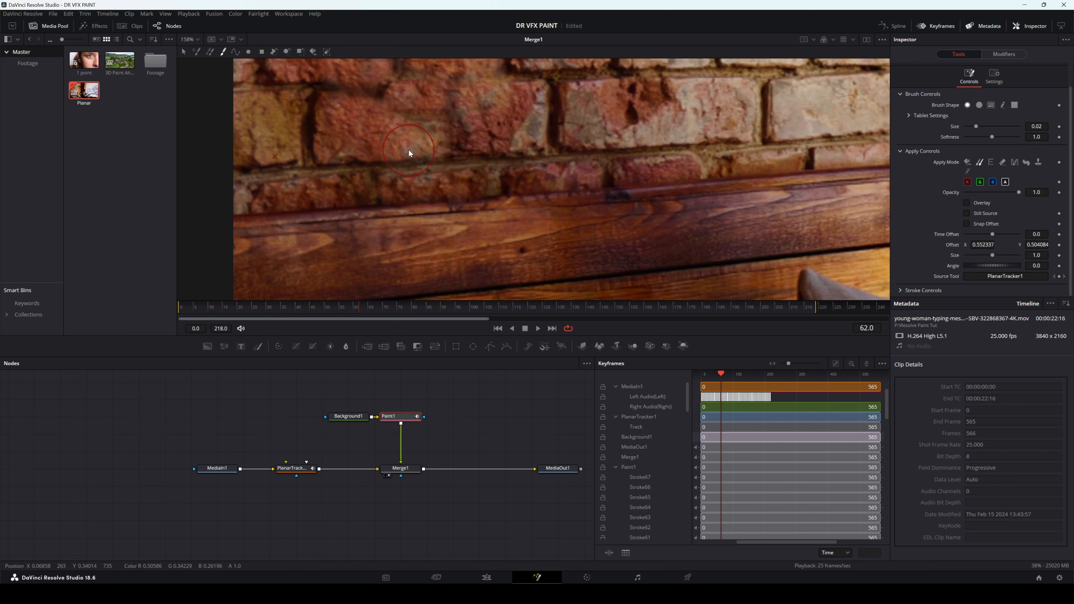
pyautogui.click(418, 167)
pyautogui.moveTo(530, 109)
pyautogui.mouseDown()
pyautogui.moveTo(511, 206)
pyautogui.moveTo(535, 234)
pyautogui.mouseUp()
pyautogui.keyDown('alt'); pyautogui.click(594, 202); pyautogui.keyUp('alt')
pyautogui.click(510, 206)
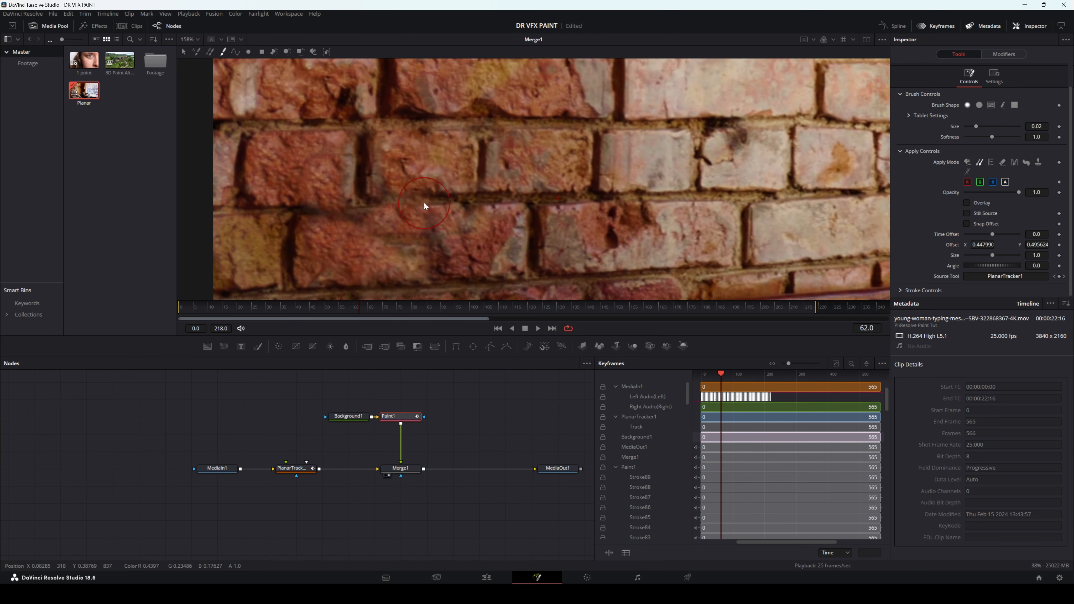
# Step: Clean up the smudged bricks and mortar lines where the lamp was with further clone strokes
pyautogui.click(417, 201)
pyautogui.click(404, 199)
pyautogui.scroll(-1, 507, 186)
pyautogui.scroll(-2, 564, 176)
pyautogui.scroll(4, 507, 127)
pyautogui.keyDown('alt'); pyautogui.click(417, 139); pyautogui.keyUp('alt')
pyautogui.scroll(-3, 439, 181)
pyautogui.click(462, 220)
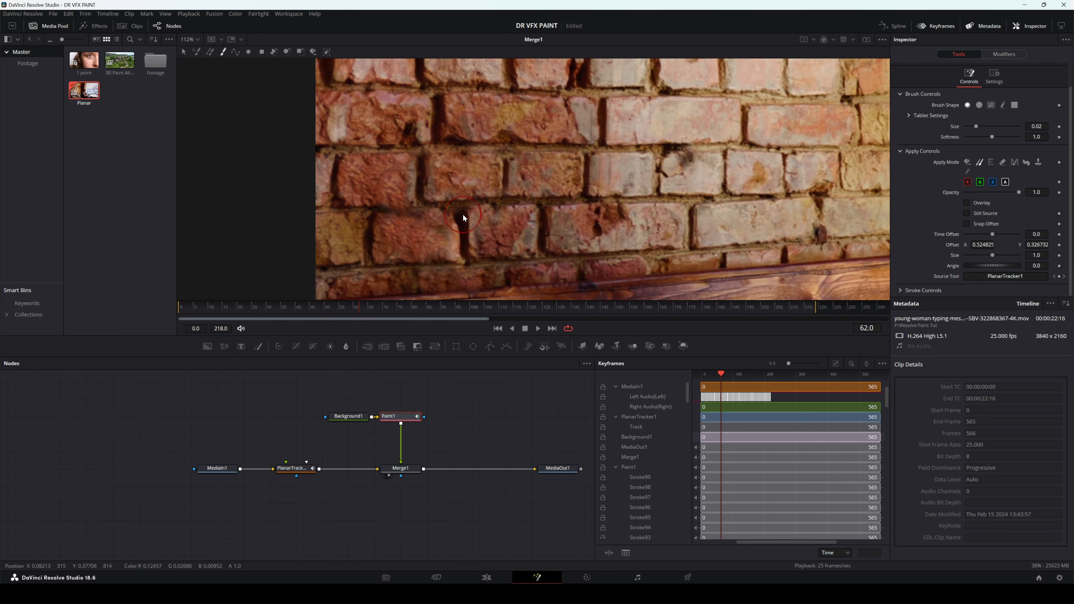
pyautogui.keyDown('alt'); pyautogui.click(416, 164); pyautogui.keyUp('alt')
pyautogui.click(463, 214)
# Step: Touch up the last dark spots and visible patches on the repaired brick wall with the clone brush
pyautogui.scroll(-1, 463, 212)
pyautogui.scroll(2, 522, 165)
pyautogui.scroll(-1, 569, 122)
pyautogui.scroll(-1, 513, 169)
pyautogui.scroll(1, 660, 140)
pyautogui.click(472, 194)
pyautogui.scroll(1, 474, 193)
pyautogui.scroll(-1, 623, 183)
pyautogui.click(449, 250)
pyautogui.scroll(-2, 592, 211)
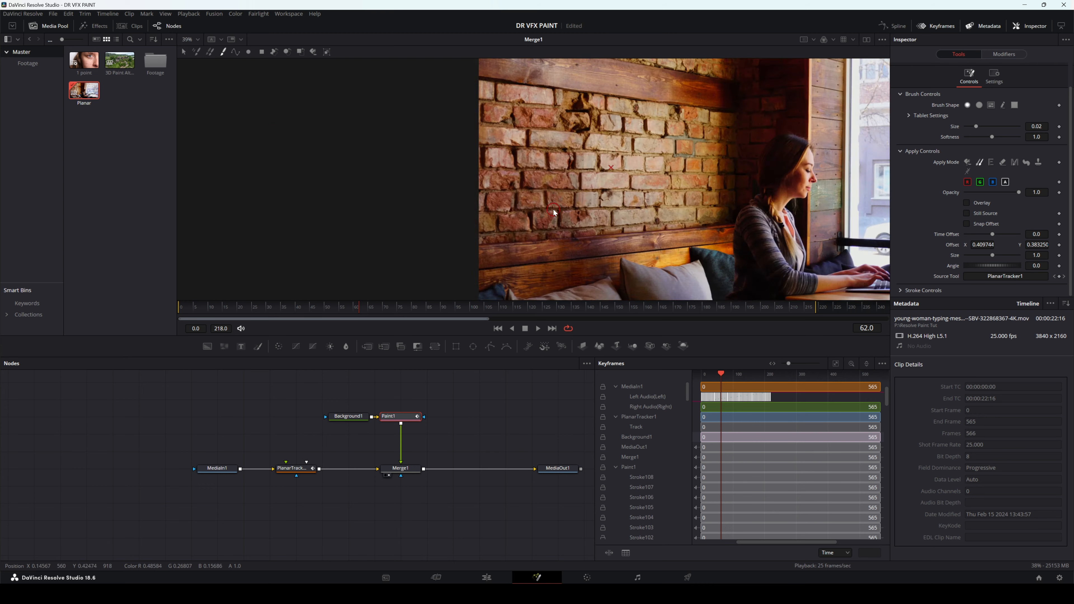
pyautogui.scroll(2, 616, 186)
pyautogui.click(416, 203)
pyautogui.click(439, 233)
pyautogui.scroll(-2, 634, 178)
# Step: From frame 0, paste a copy of the planar tracker between Merge1 and MediaOut1, enable Invert Steady Transform, and view MediaOut1
pyautogui.click(188, 310)
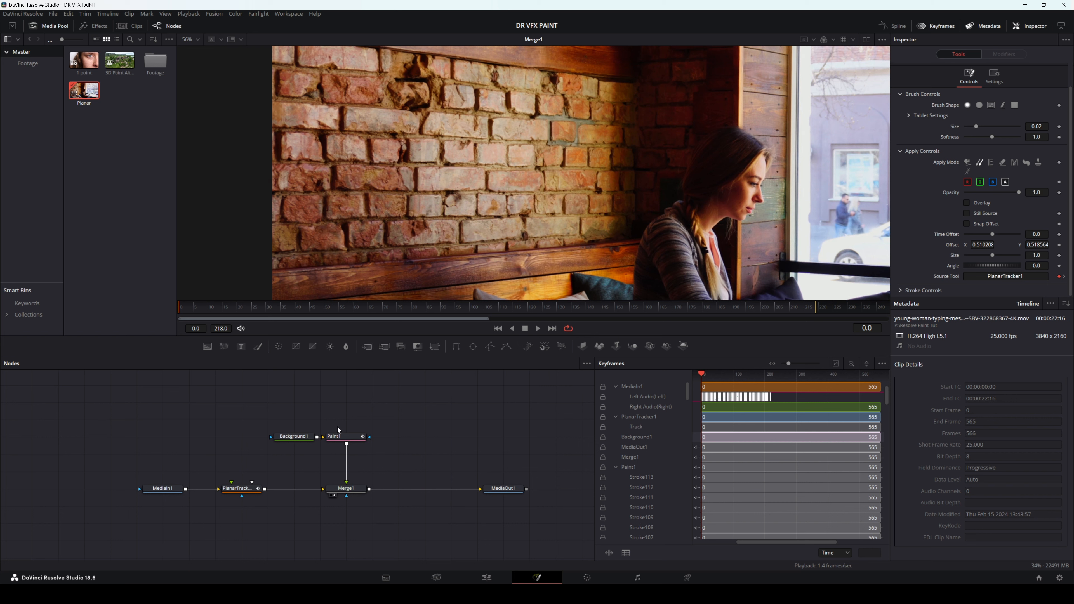
pyautogui.click(261, 491)
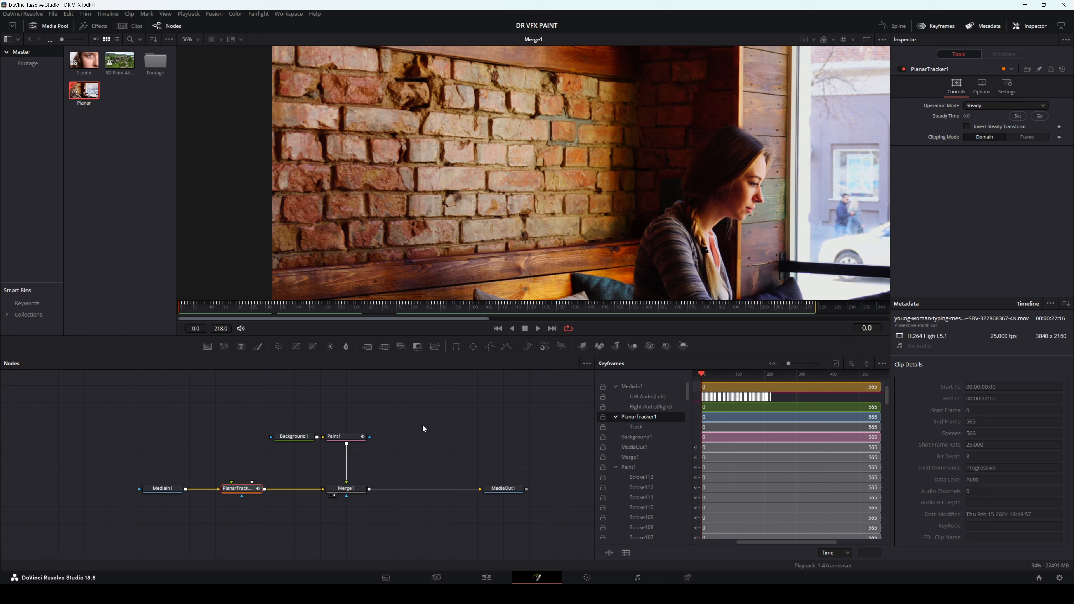
pyautogui.hotkey('ctrl', 'v')
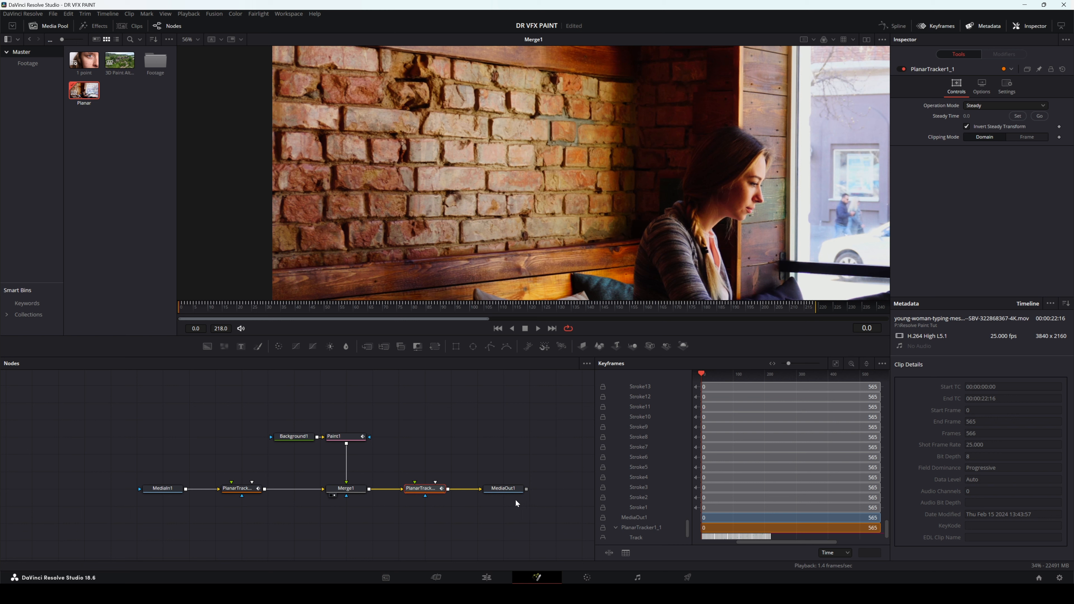
pyautogui.scroll(-5, 597, 198)
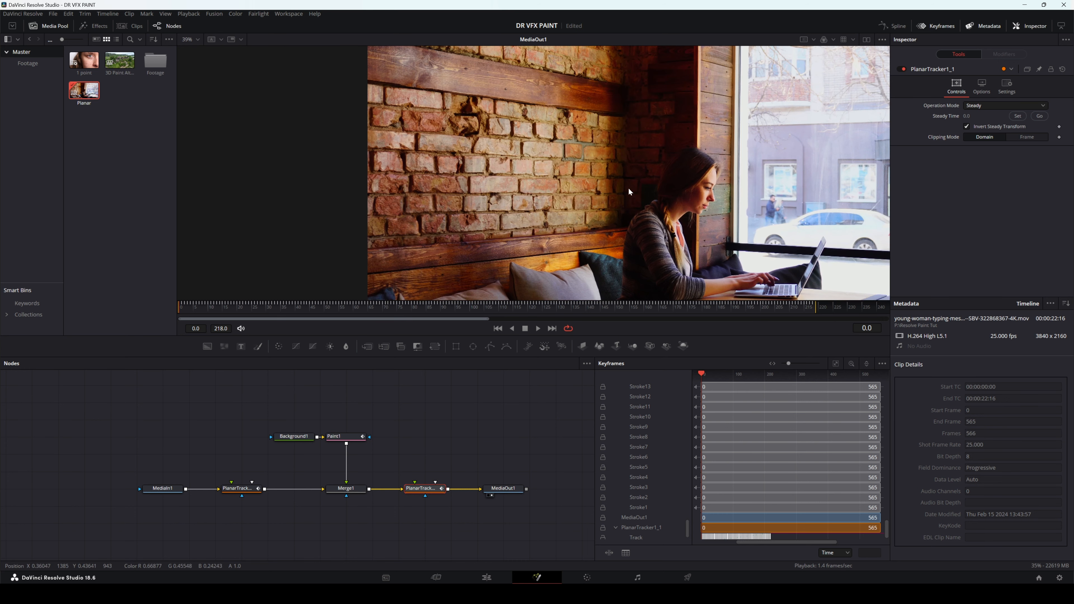
pyautogui.moveTo(464, 175); pyautogui.dragTo(503, 217)
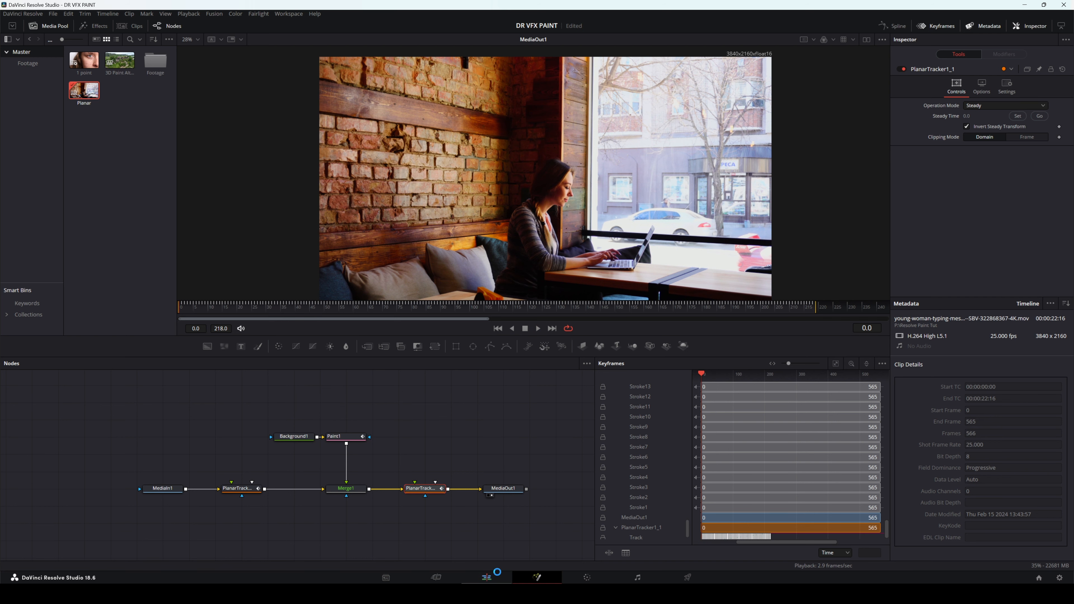
# Step: On the Edit page, duplicate the composited clip onto Video 2 and disable the original on Video 1
pyautogui.click(494, 575)
pyautogui.rightClick(334, 419)
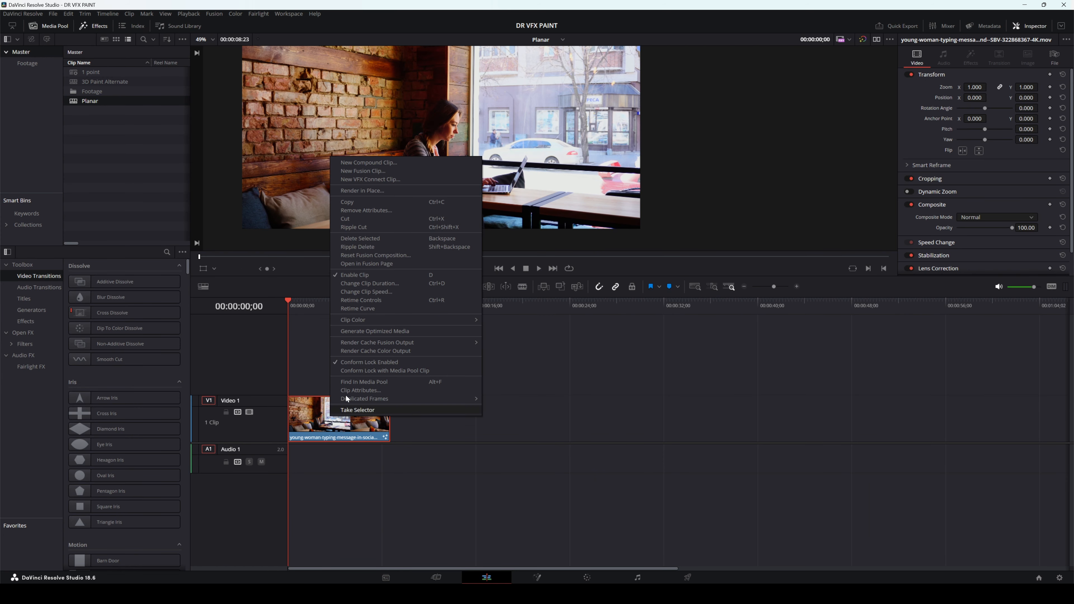
pyautogui.click(331, 423)
pyautogui.moveTo(331, 423); pyautogui.dragTo(332, 372)
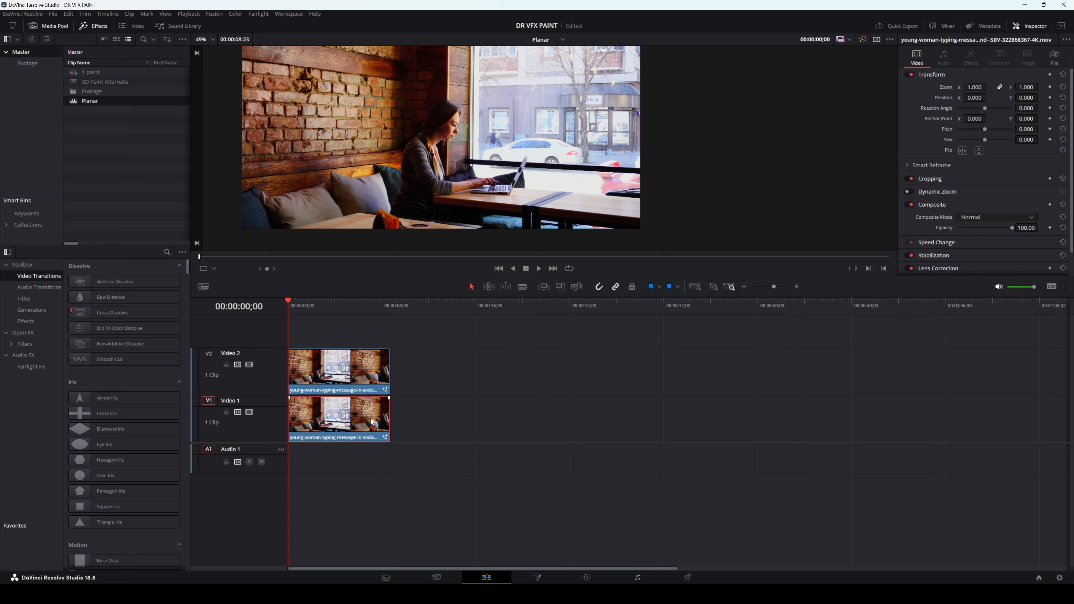
pyautogui.rightClick(357, 375)
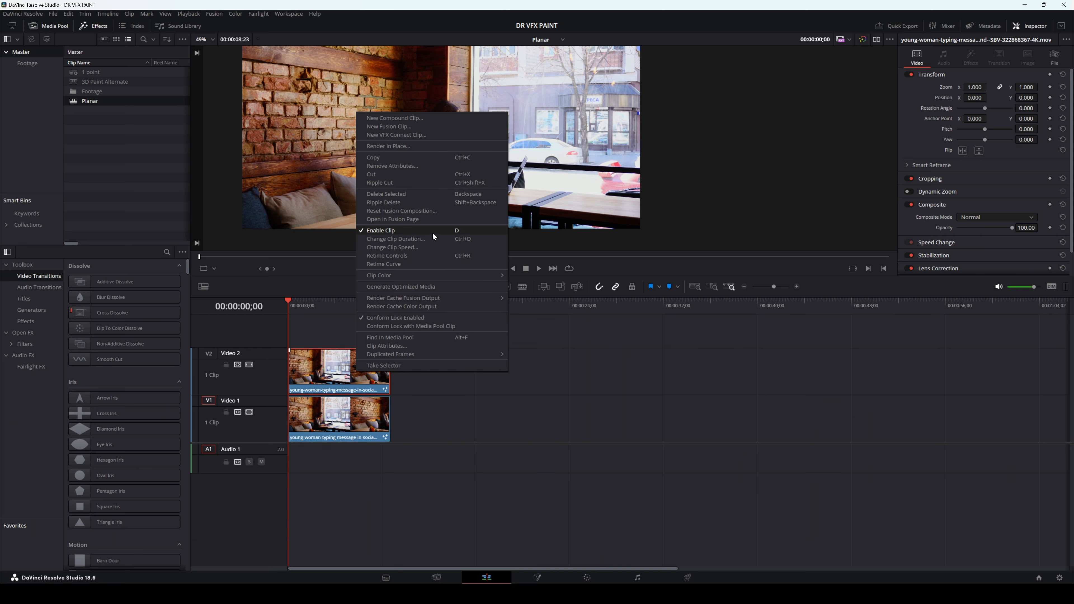
pyautogui.click(323, 422)
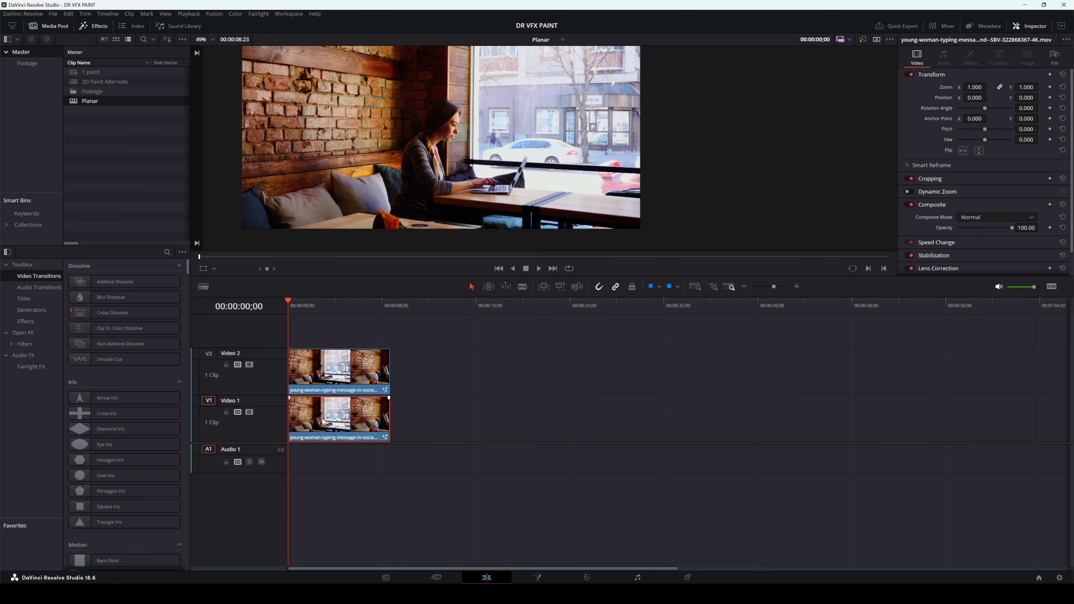
# Step: Render the Video 2 clip in place as QuickTime with the DNxHR codec
pyautogui.rightClick(341, 379)
pyautogui.click(380, 150)
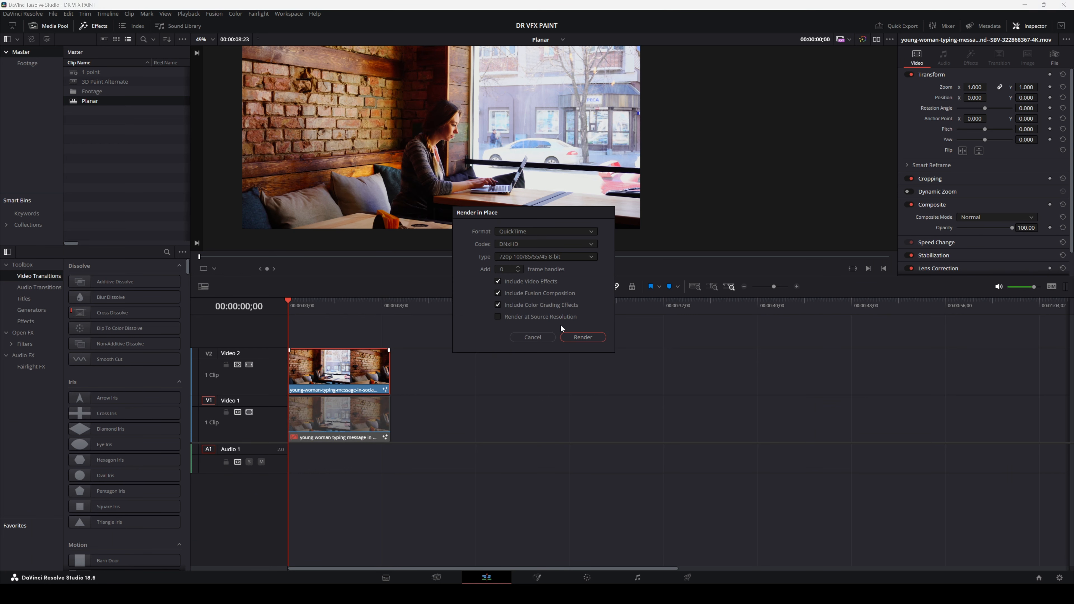
pyautogui.click(524, 243)
pyautogui.click(521, 263)
pyautogui.click(523, 243)
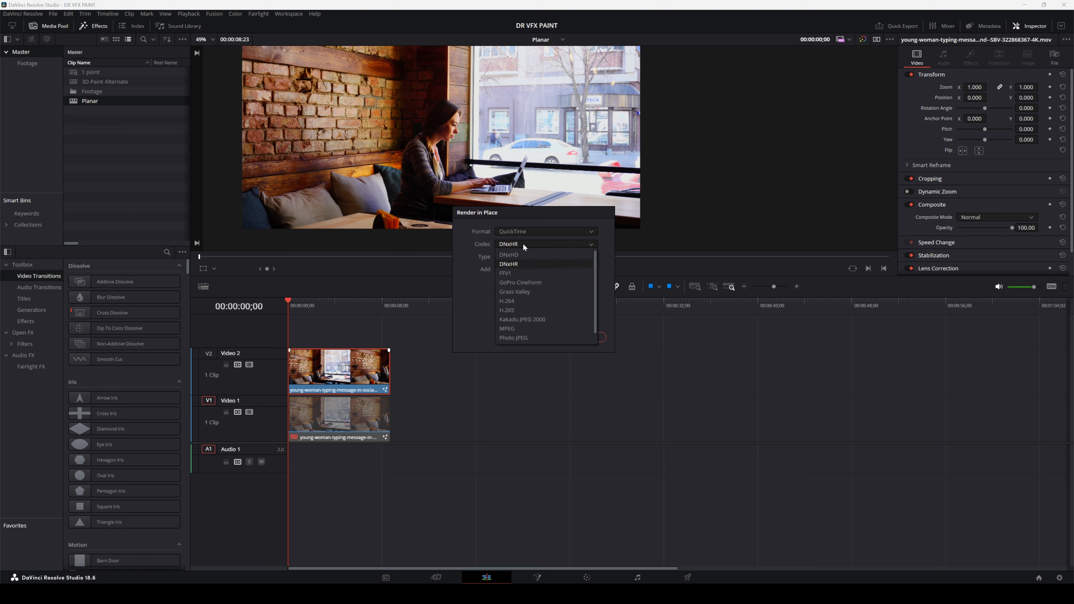
pyautogui.click(524, 244)
pyautogui.click(576, 333)
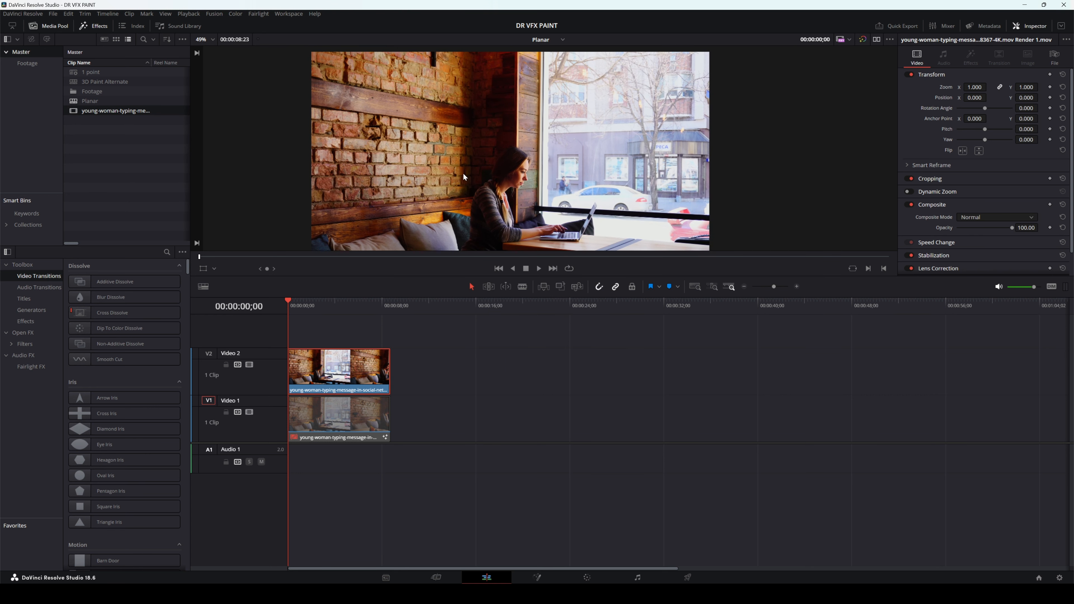
# Step: Play back the rendered clip and examine the repaired brick wall up close
pyautogui.scroll(3, 452, 191)
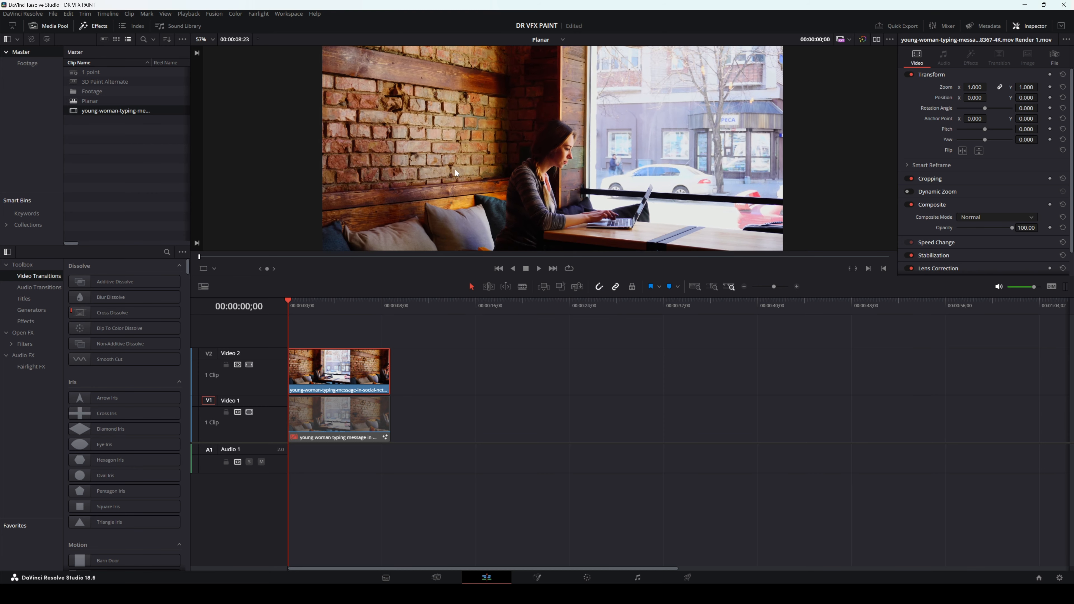
pyautogui.scroll(3, 443, 178)
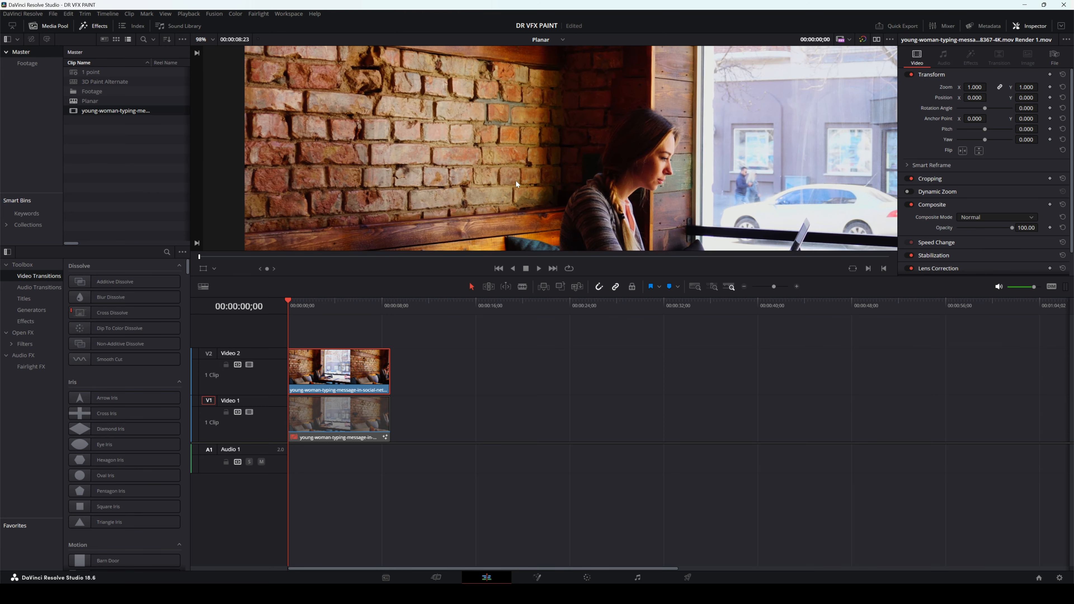
pyautogui.press('space')
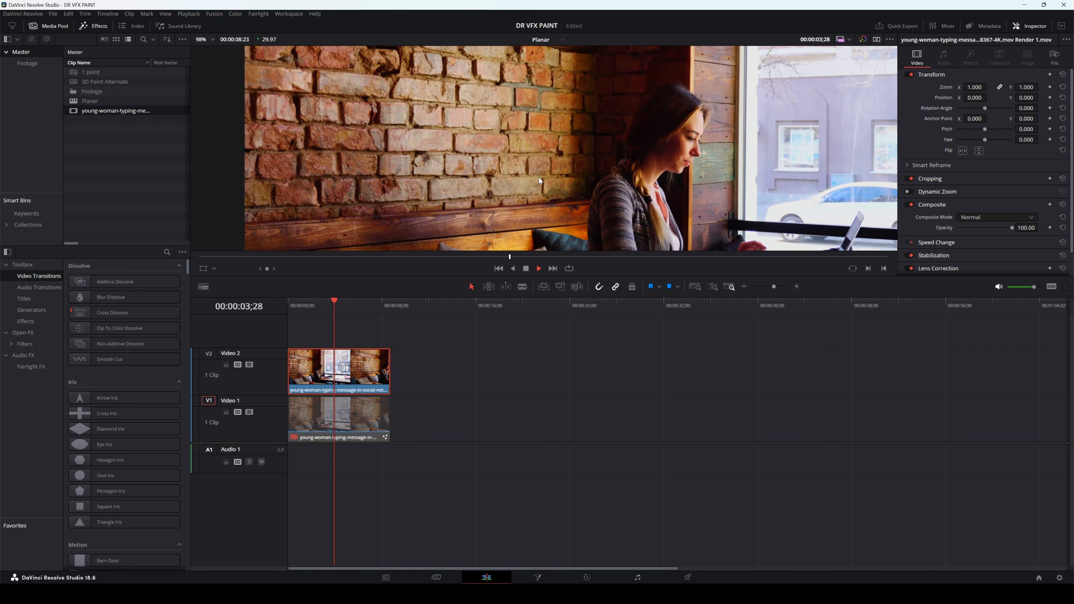
pyautogui.scroll(-2, 539, 174)
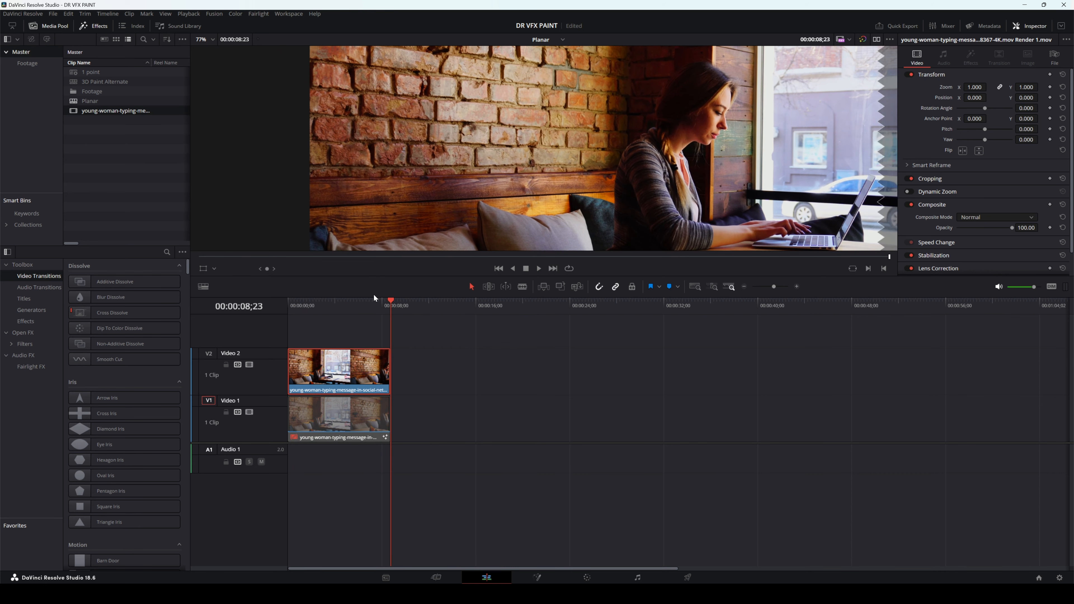
pyautogui.moveTo(380, 301)
pyautogui.mouseDown()
pyautogui.moveTo(289, 304)
pyautogui.moveTo(370, 313)
pyautogui.moveTo(289, 320)
pyautogui.moveTo(341, 334)
pyautogui.moveTo(359, 307)
pyautogui.moveTo(371, 309)
pyautogui.mouseUp()
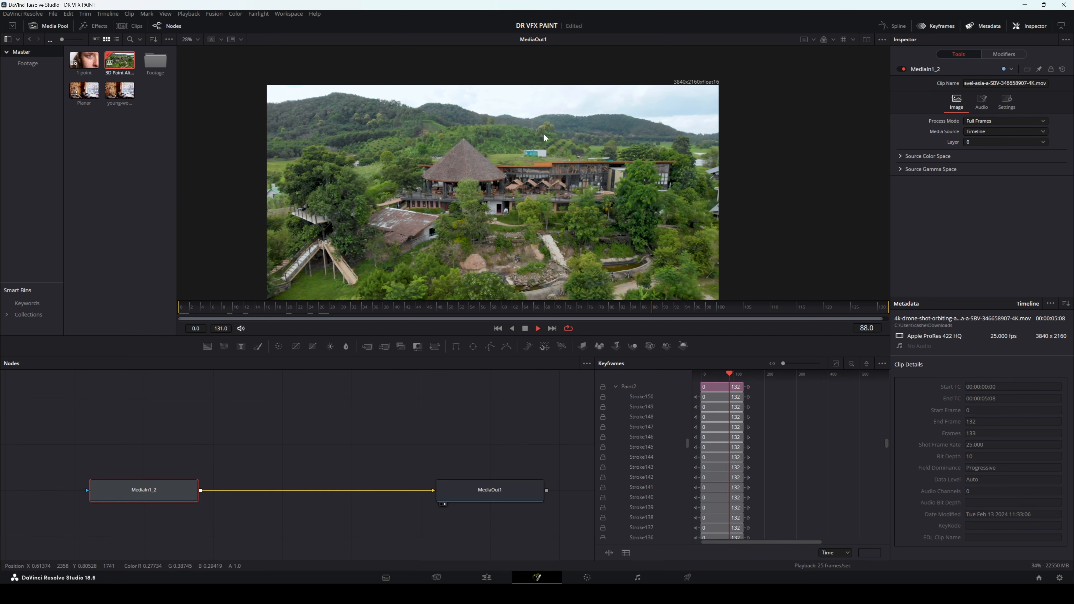
# Step: Add a Camera Tracker node between MediaIn1_2 and MediaOut1 in the drone shot's composition
pyautogui.scroll(4, 536, 154)
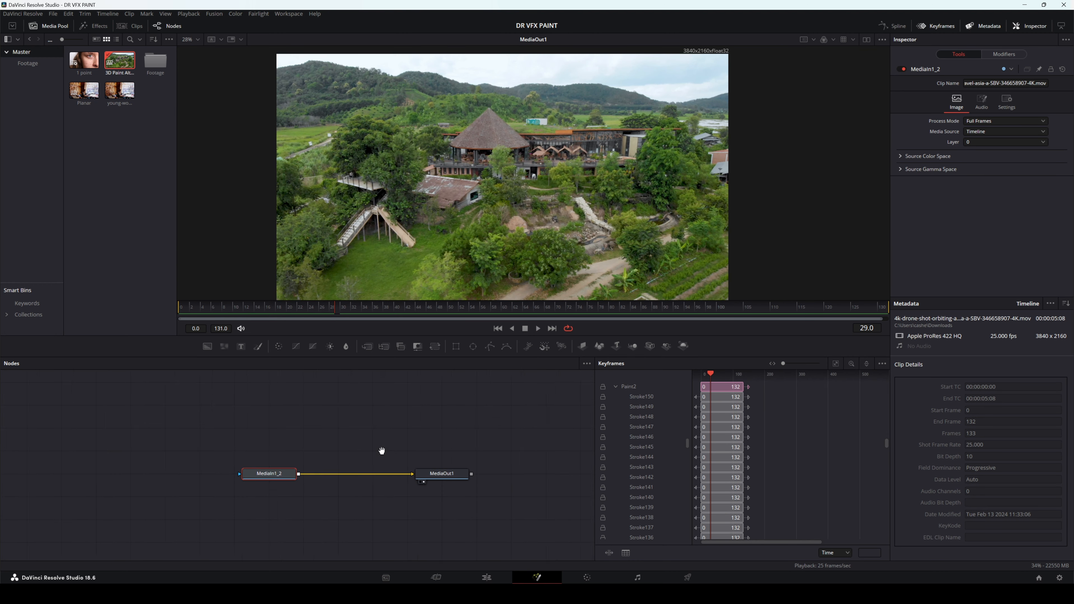
pyautogui.moveTo(235, 466)
pyautogui.mouseDown()
pyautogui.moveTo(64, 444)
pyautogui.moveTo(101, 480)
pyautogui.moveTo(220, 469)
pyautogui.mouseUp()
pyautogui.click(349, 403)
pyautogui.hotkey('shift', 'space')
pyautogui.write('cae')
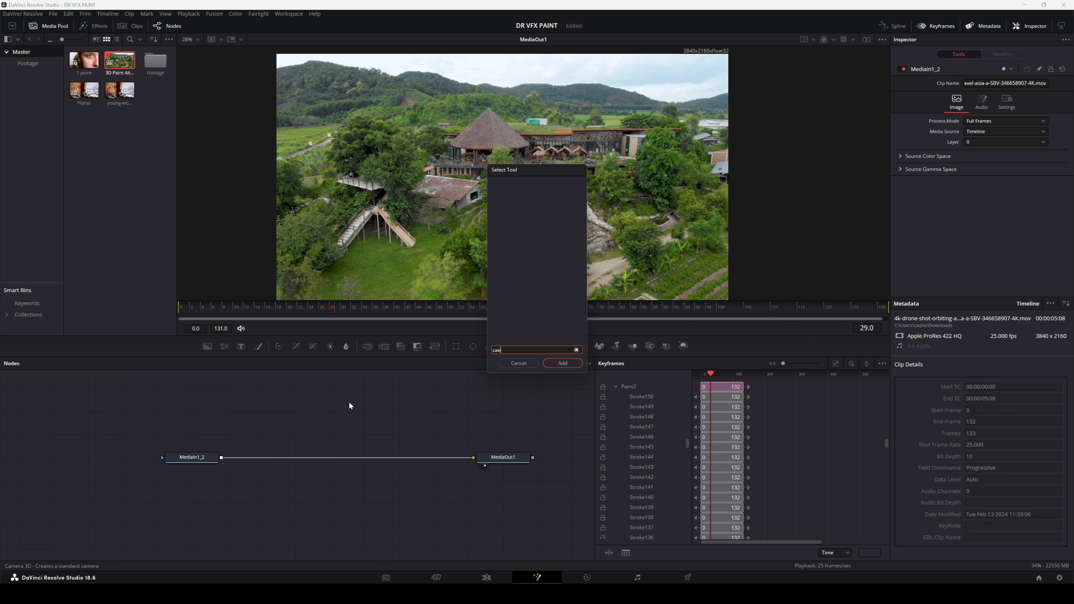
pyautogui.press('BackSpace')
pyautogui.write('mera')
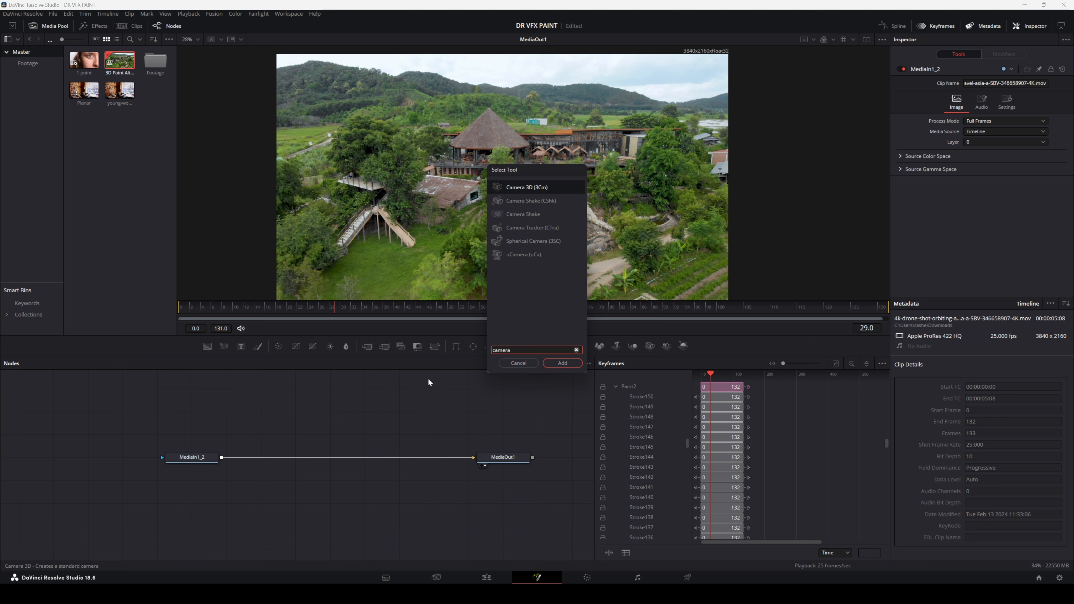
pyautogui.write(' tr')
pyautogui.click(562, 363)
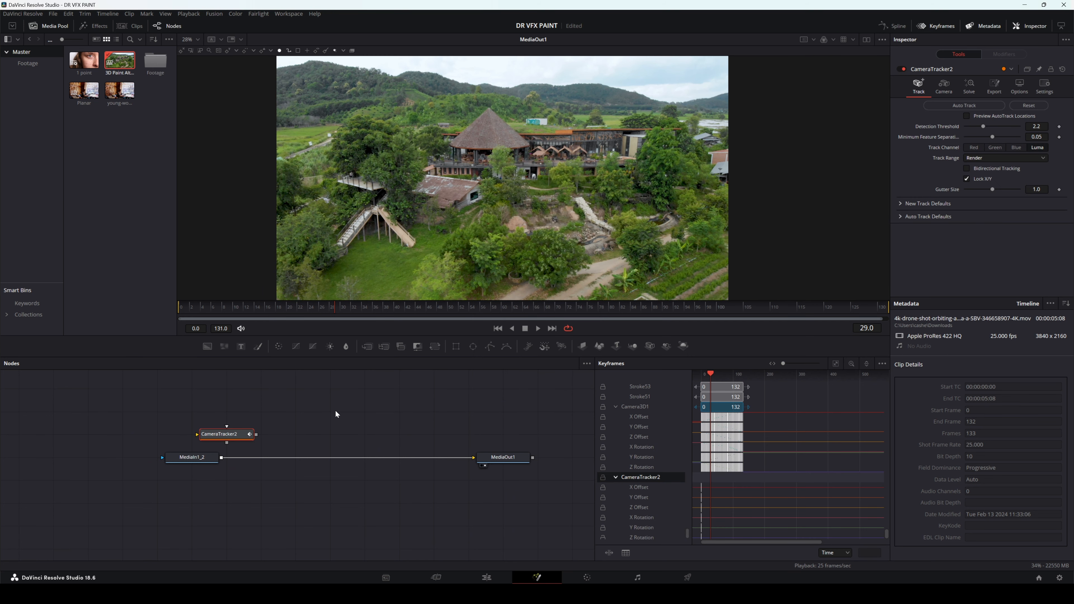
pyautogui.moveTo(239, 439); pyautogui.dragTo(286, 463)
# Step: Play the drone shot, examine the building and its surroundings, and stop at frame 66
pyautogui.click(536, 330)
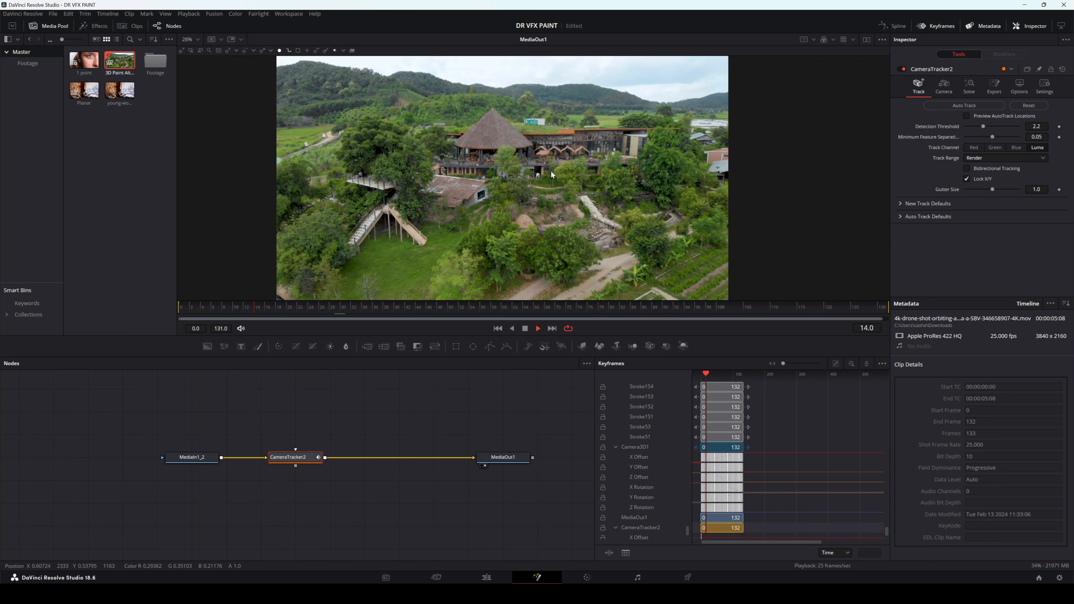
pyautogui.scroll(5, 551, 172)
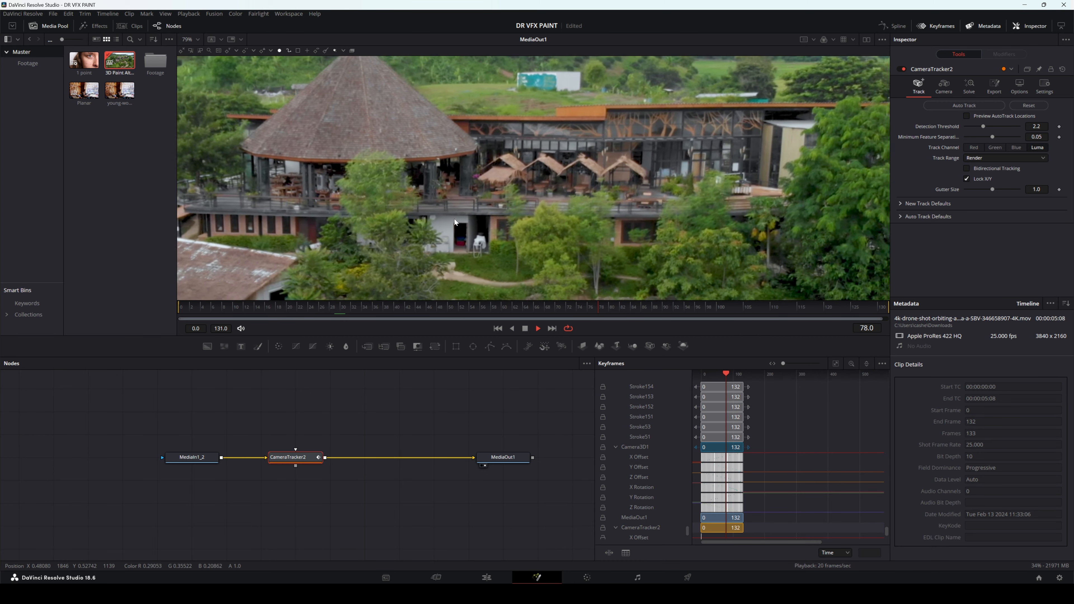
pyautogui.scroll(-2, 510, 181)
pyautogui.scroll(-2, 508, 177)
pyautogui.scroll(3, 520, 188)
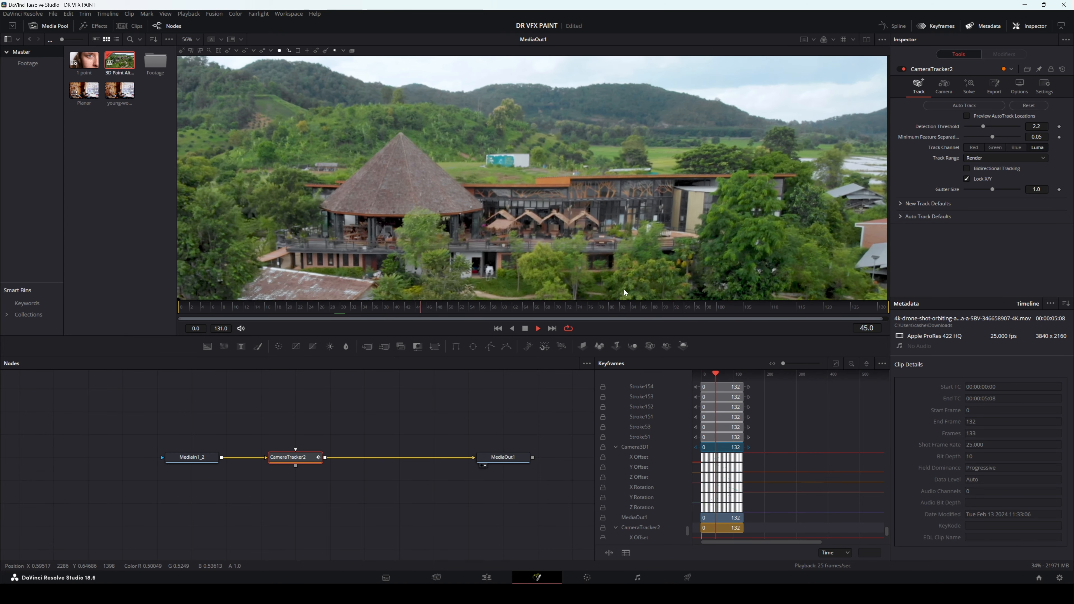
pyautogui.click(525, 329)
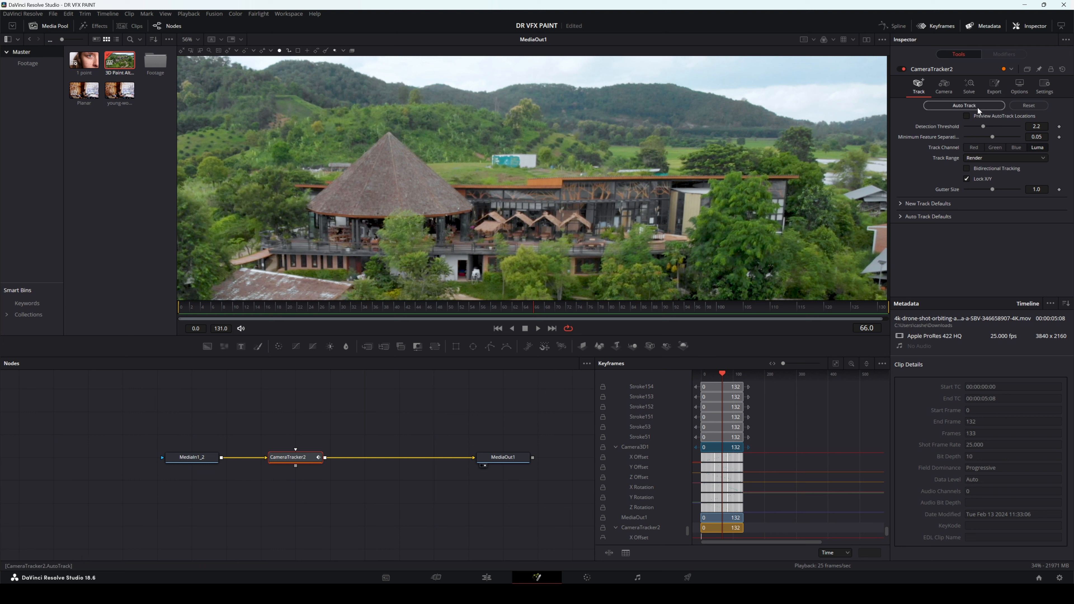
# Step: Enable Preview AutoTrack Locations and Bidirectional Tracking on the camera tracker, and set Minimum Feature Separation to 0.011
pyautogui.click(967, 115)
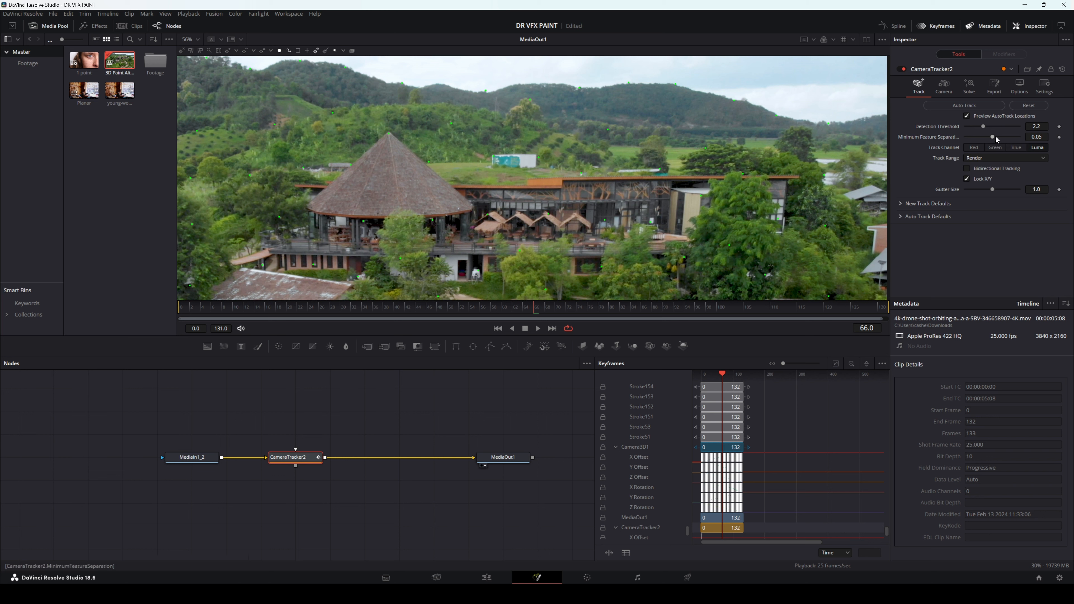
pyautogui.moveTo(993, 137); pyautogui.dragTo(972, 138)
pyautogui.click(968, 169)
# Step: Review the camera tracker's focal length and film gate settings, and return to its tracking settings
pyautogui.click(943, 86)
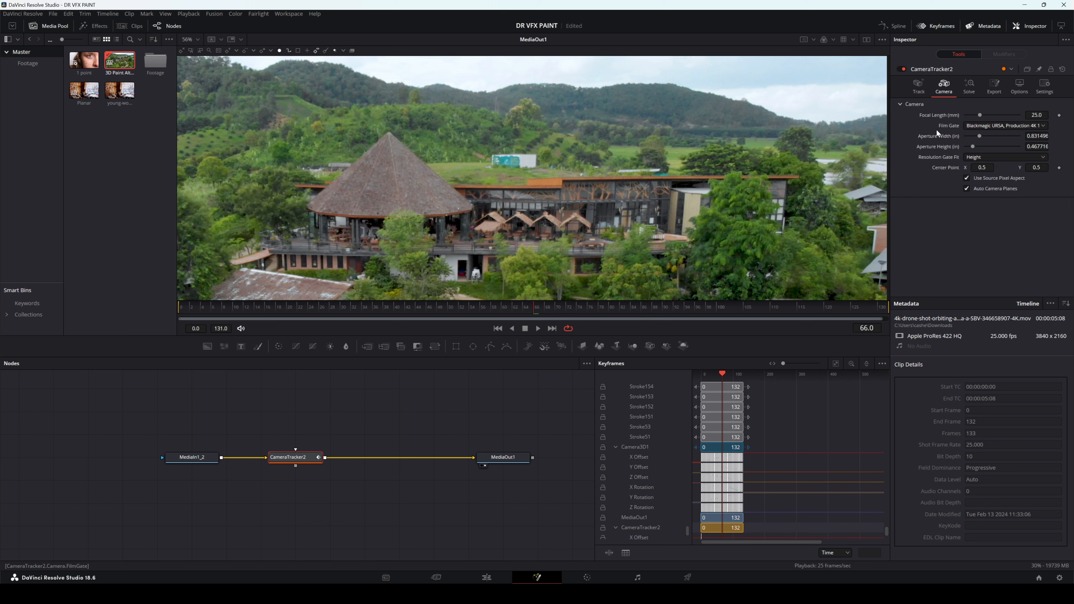
pyautogui.scroll(-2, 593, 207)
pyautogui.scroll(2, 593, 207)
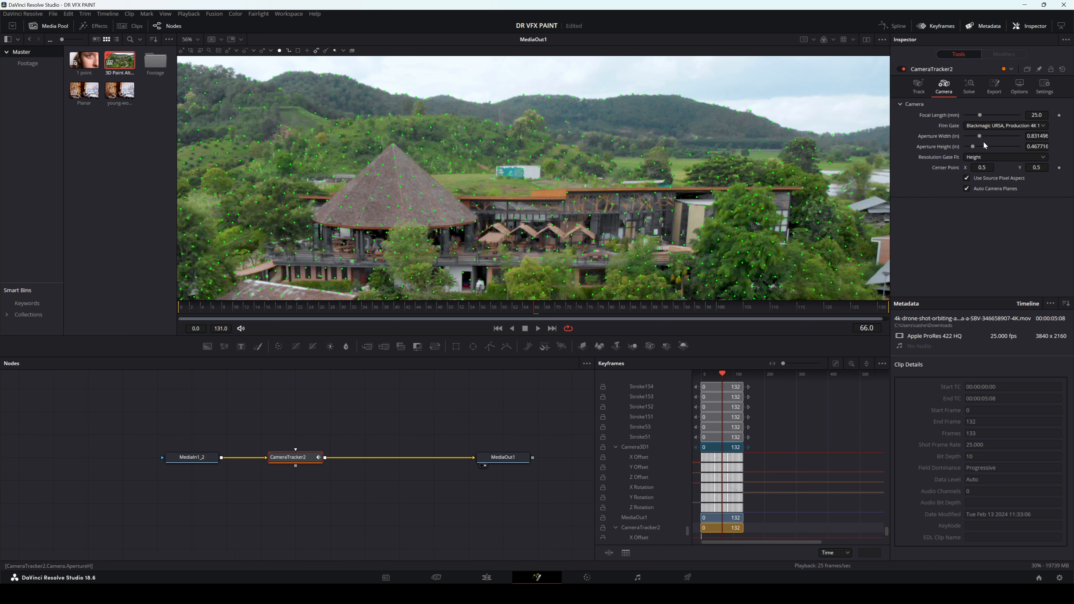
pyautogui.click(918, 87)
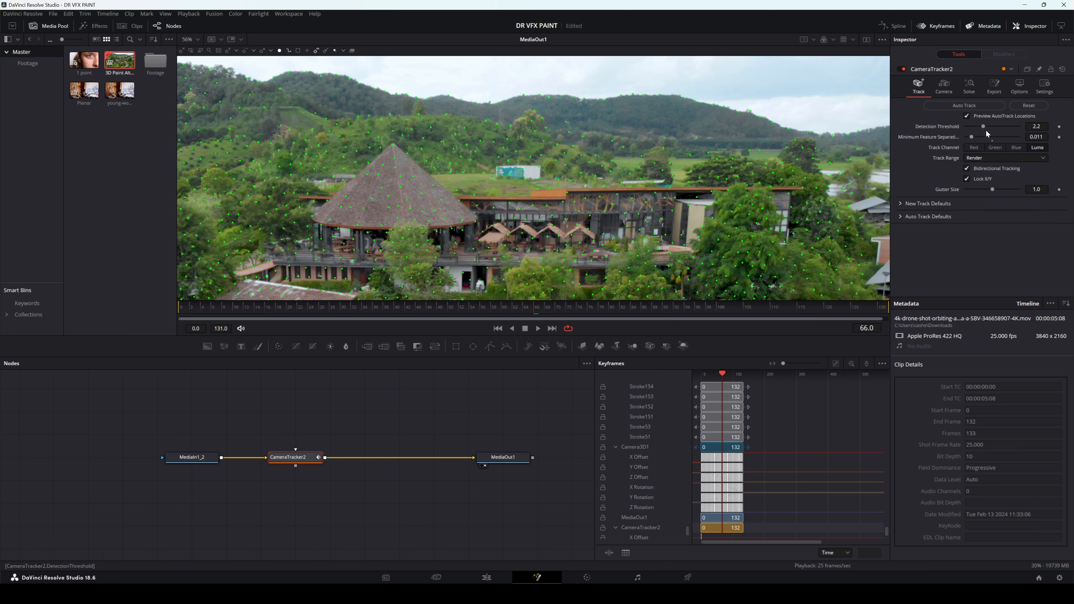
# Step: Set Minimum Feature Separation to 0.0102 and auto-track the drone shot
pyautogui.moveTo(973, 137); pyautogui.dragTo(972, 137)
pyautogui.click(956, 104)
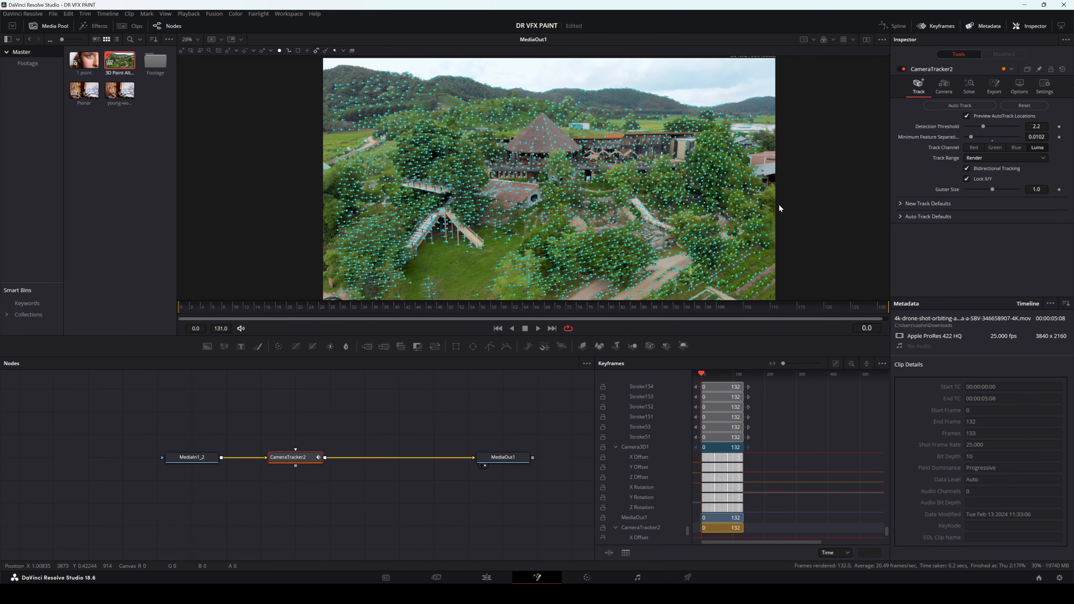
# Step: Filter the camera tracks with a Maximum Track Error of 0.121 and delete the selected tracks
pyautogui.click(972, 85)
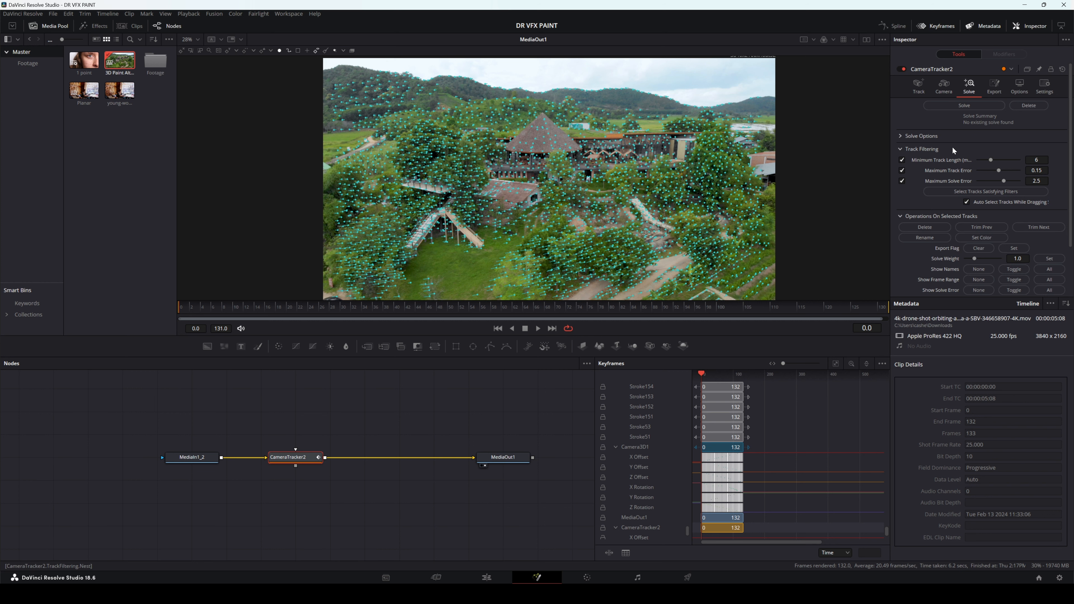
pyautogui.scroll(-2, 952, 150)
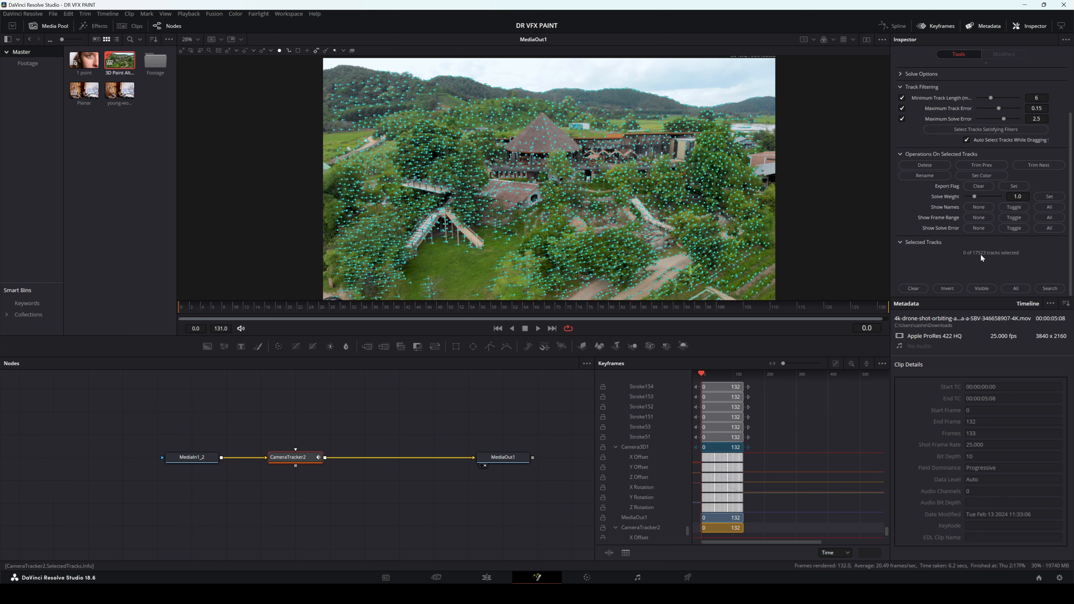
pyautogui.scroll(2, 943, 239)
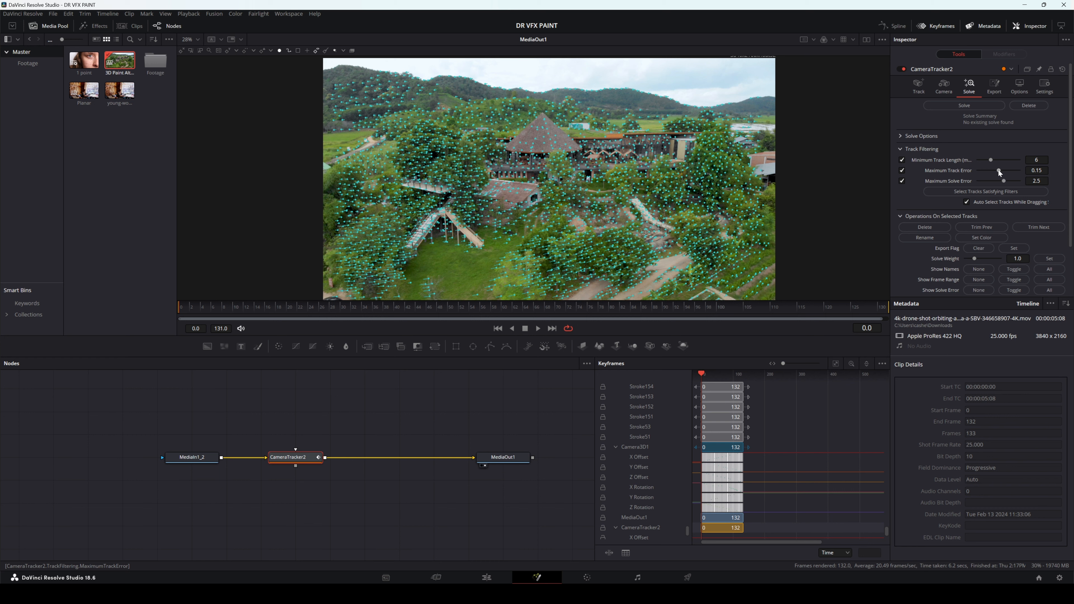
pyautogui.moveTo(998, 170); pyautogui.dragTo(996, 171)
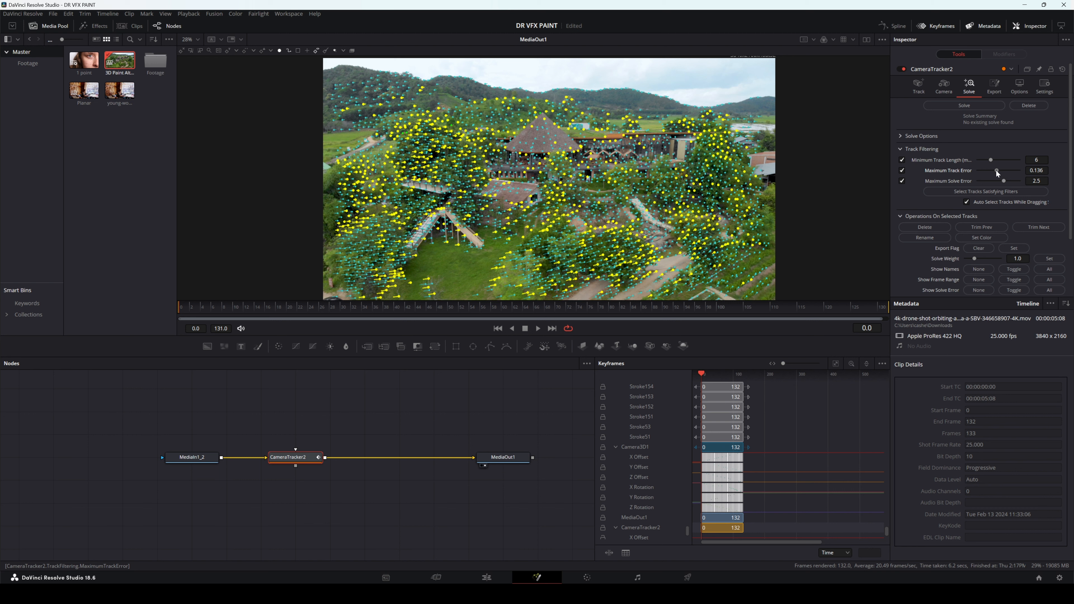
pyautogui.moveTo(995, 171); pyautogui.dragTo(994, 171)
pyautogui.scroll(-3, 922, 167)
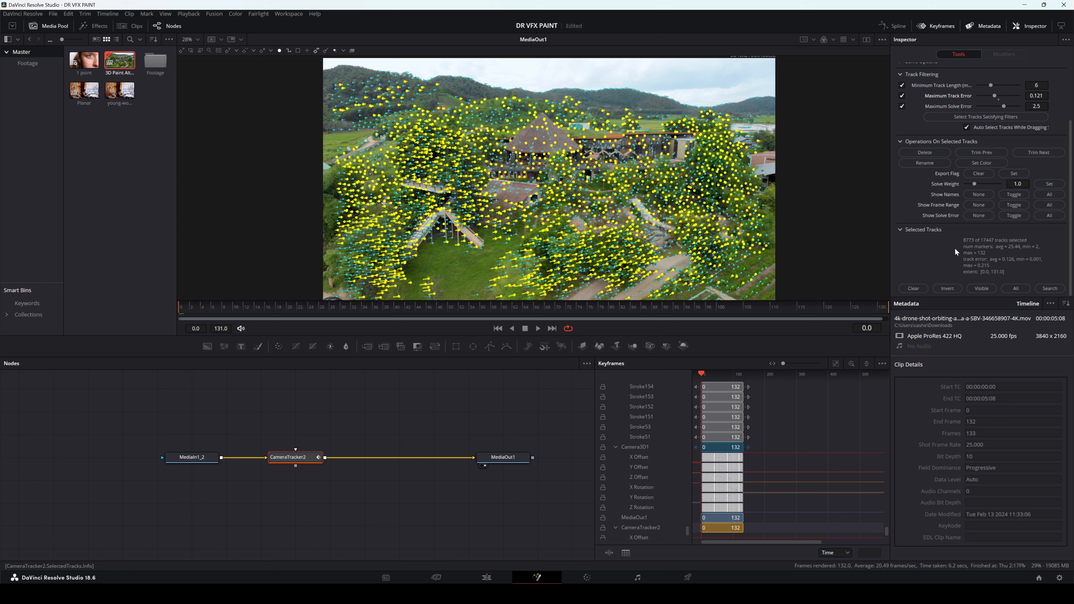
pyautogui.scroll(3, 957, 192)
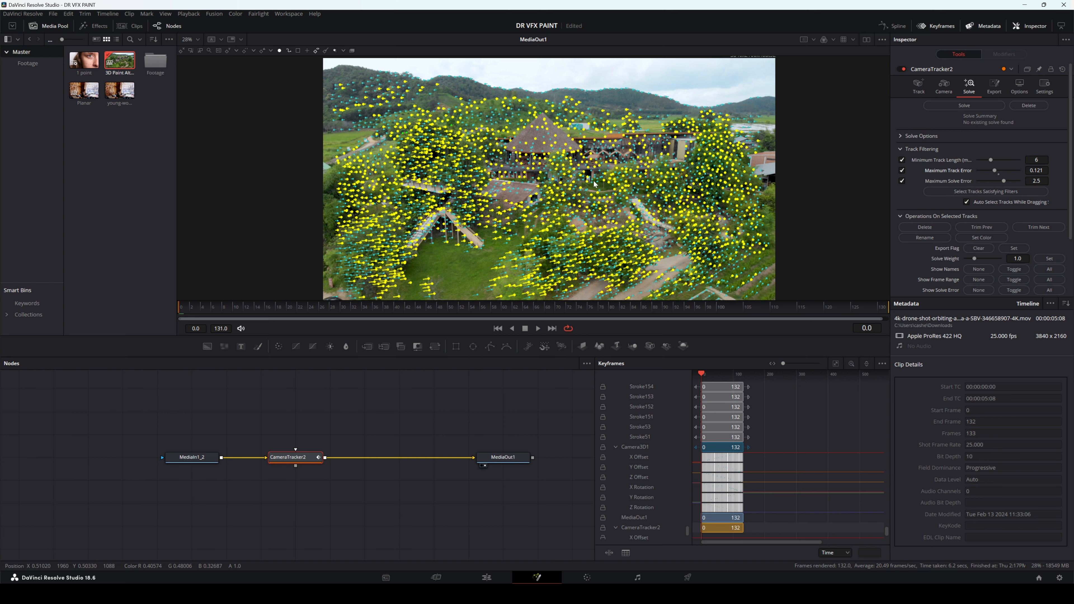
pyautogui.scroll(-2, 914, 196)
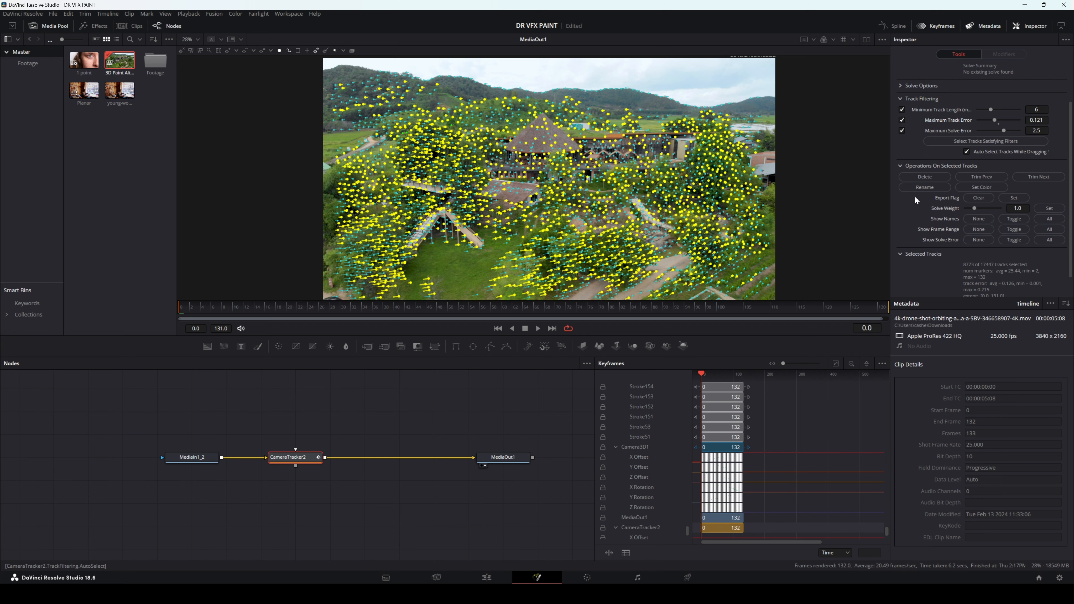
pyautogui.scroll(2, 914, 195)
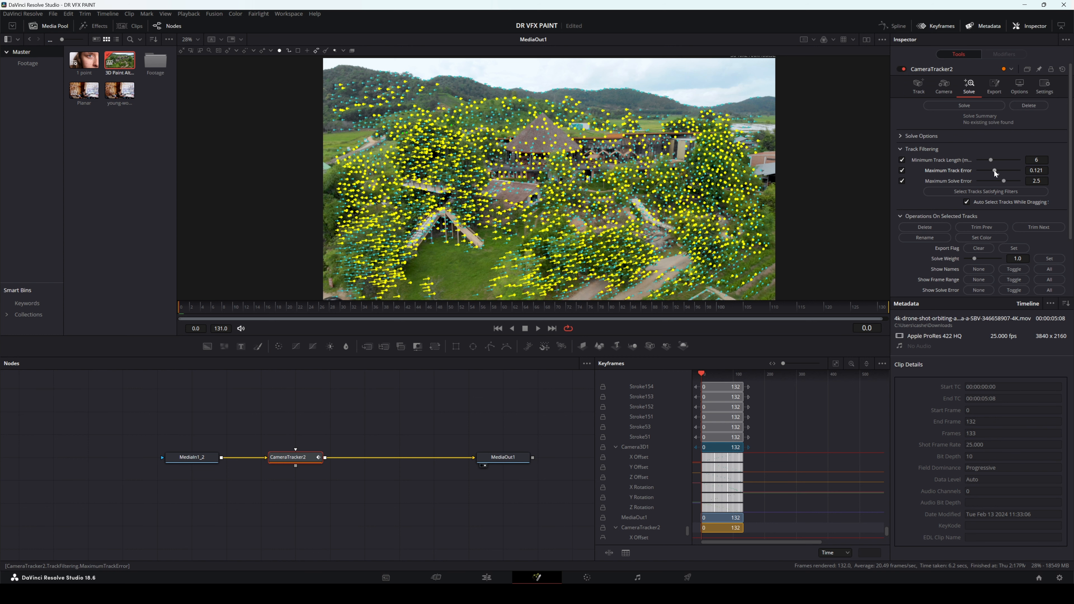
pyautogui.click(921, 229)
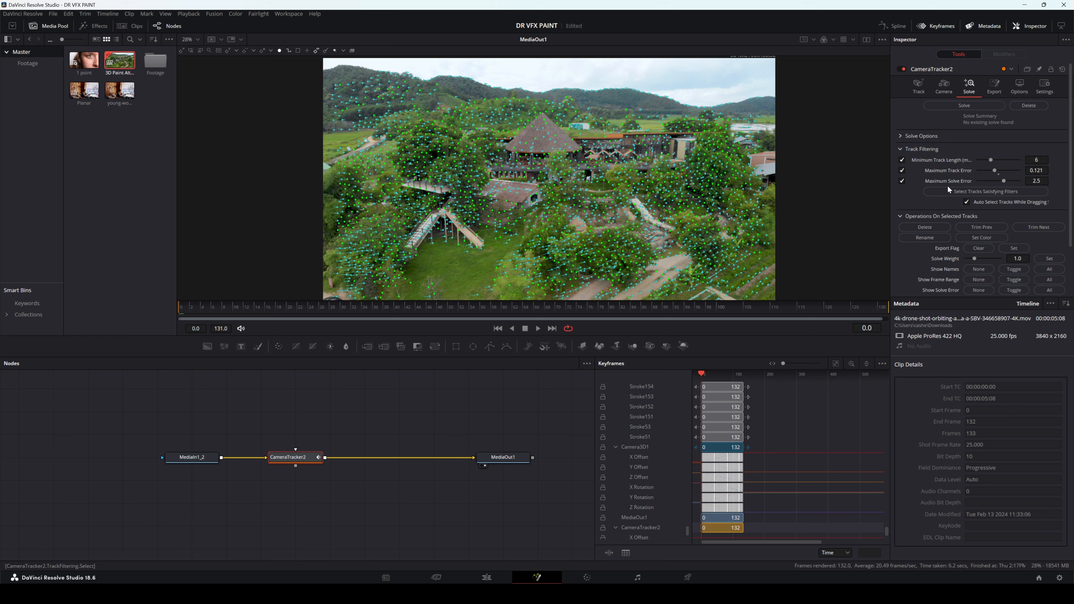
# Step: Solve the camera from the remaining tracks and review the solve summary
pyautogui.click(958, 106)
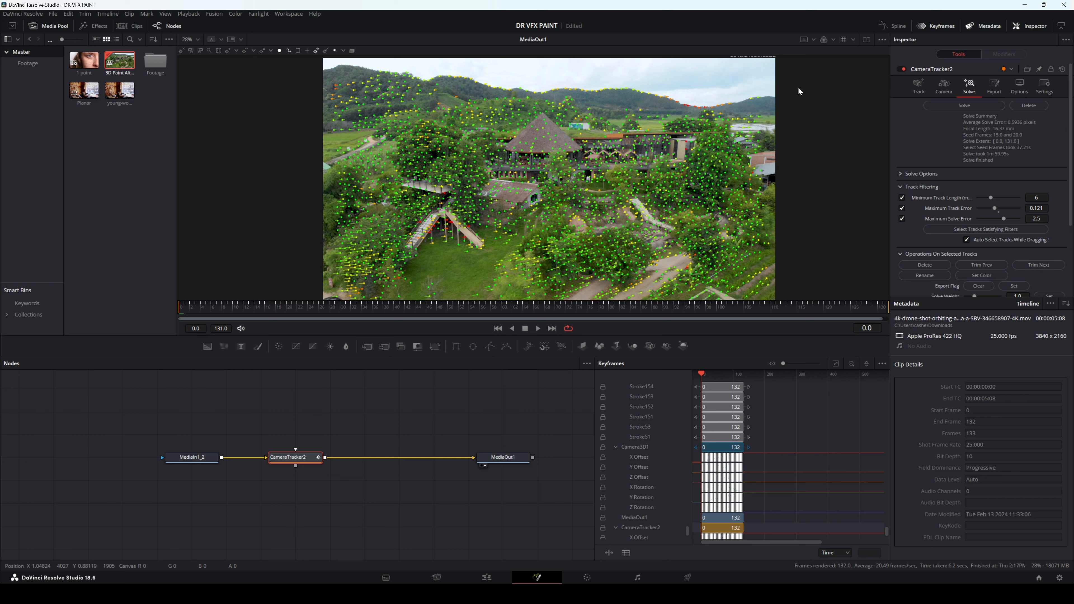
pyautogui.moveTo(689, 132); pyautogui.dragTo(675, 156)
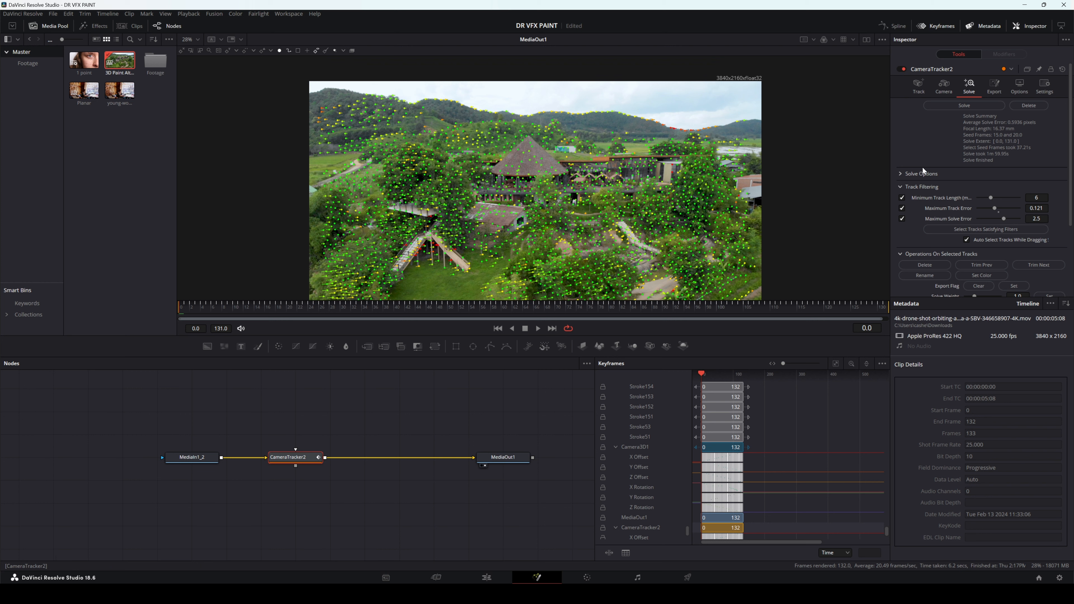
pyautogui.scroll(-3, 922, 167)
pyautogui.scroll(3, 926, 177)
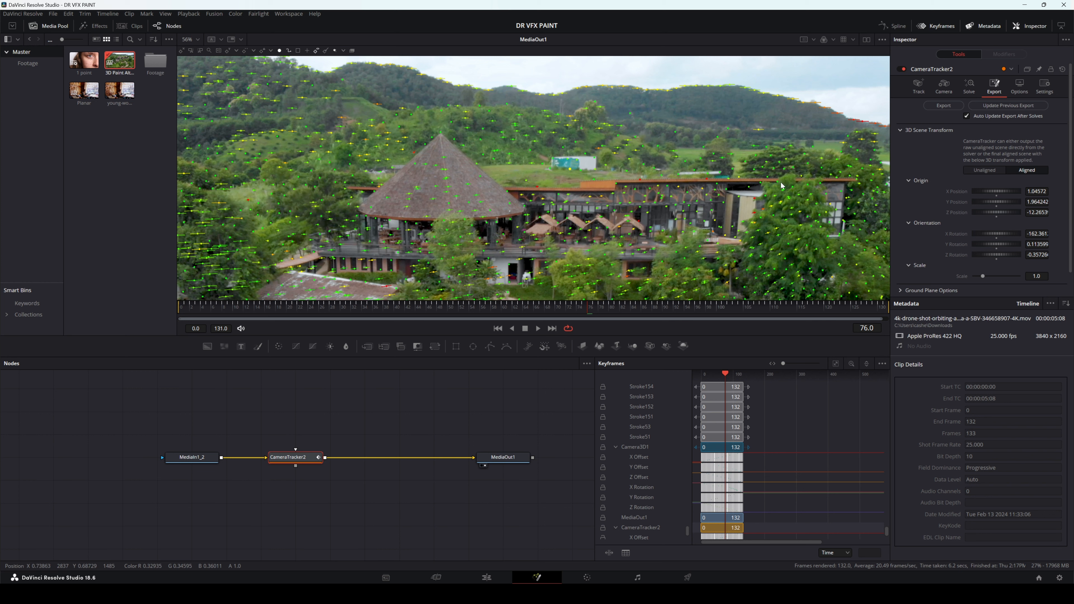
# Step: Export the solved camera scene and place the exported 3D nodes below the MediaIn1_2 to MediaOut1 chain
pyautogui.click(955, 108)
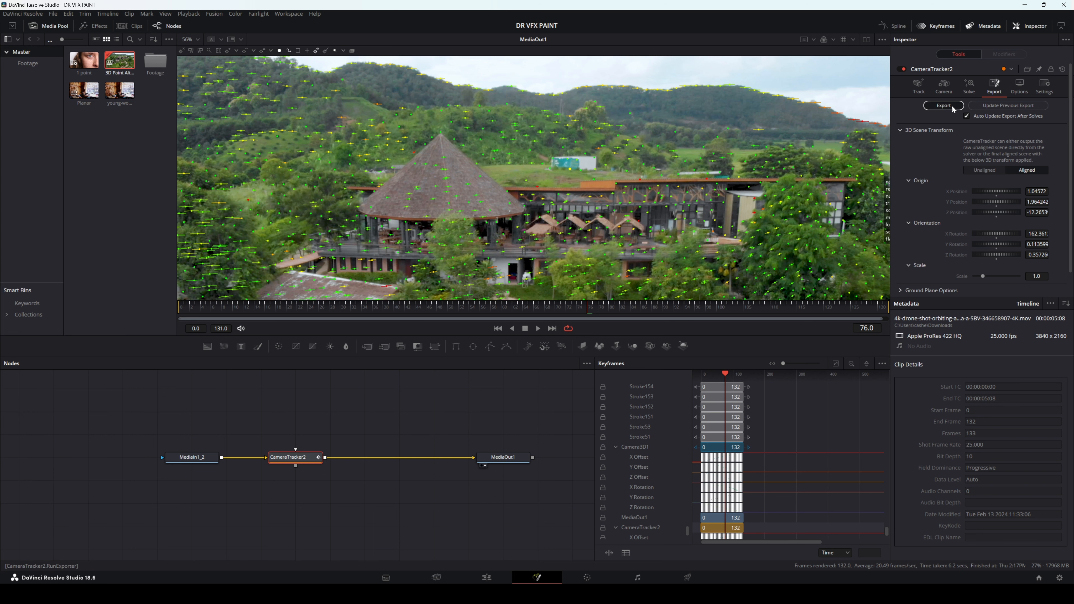
pyautogui.scroll(-2, 396, 410)
pyautogui.moveTo(423, 389); pyautogui.dragTo(376, 459)
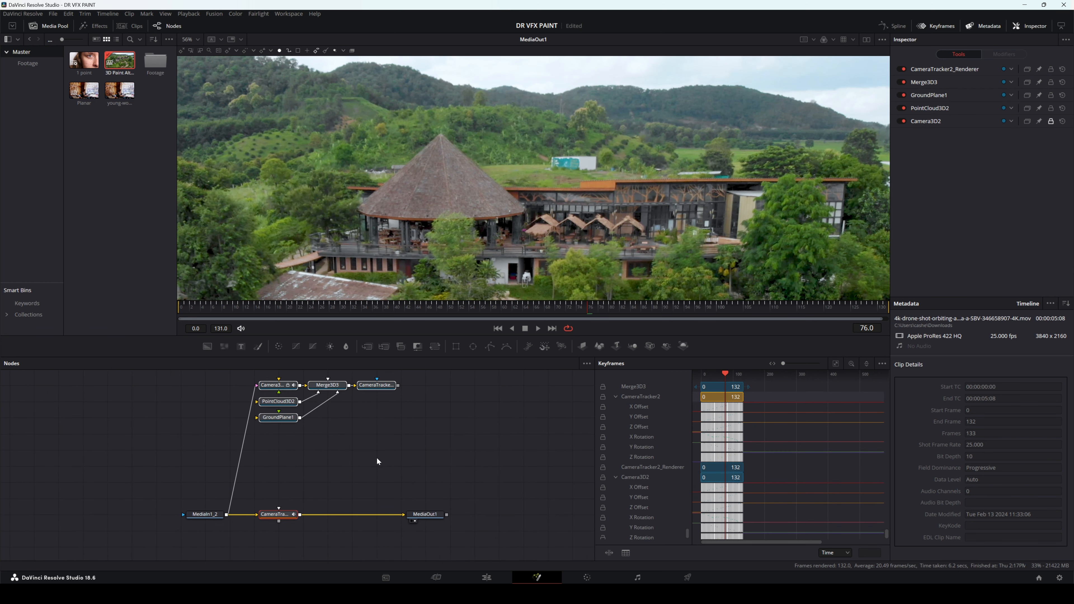
pyautogui.moveTo(292, 387); pyautogui.dragTo(293, 549)
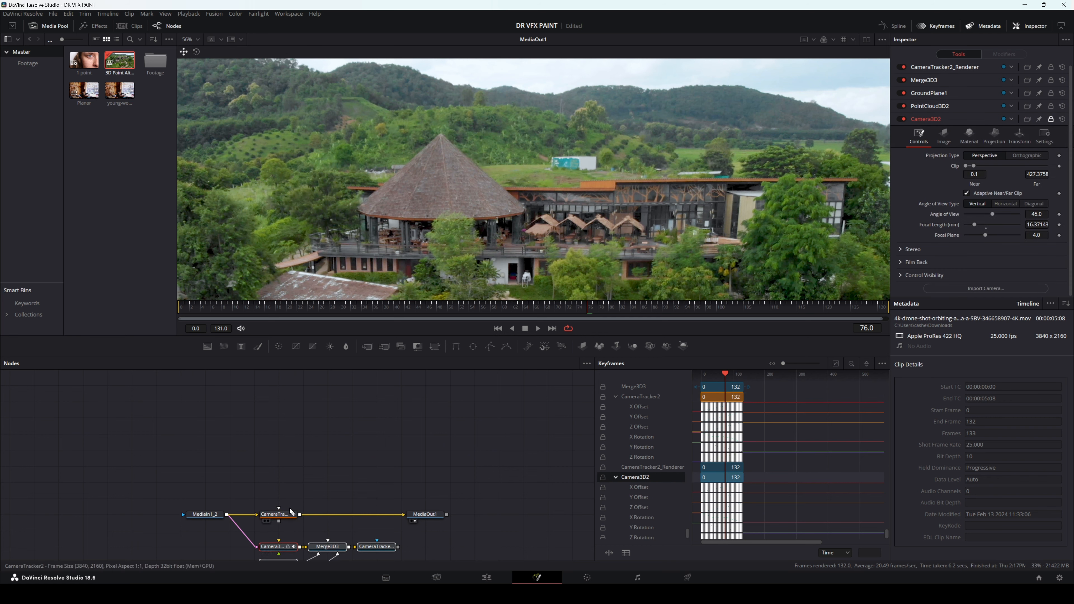
pyautogui.moveTo(303, 474); pyautogui.dragTo(347, 338)
pyautogui.moveTo(333, 415); pyautogui.dragTo(332, 465)
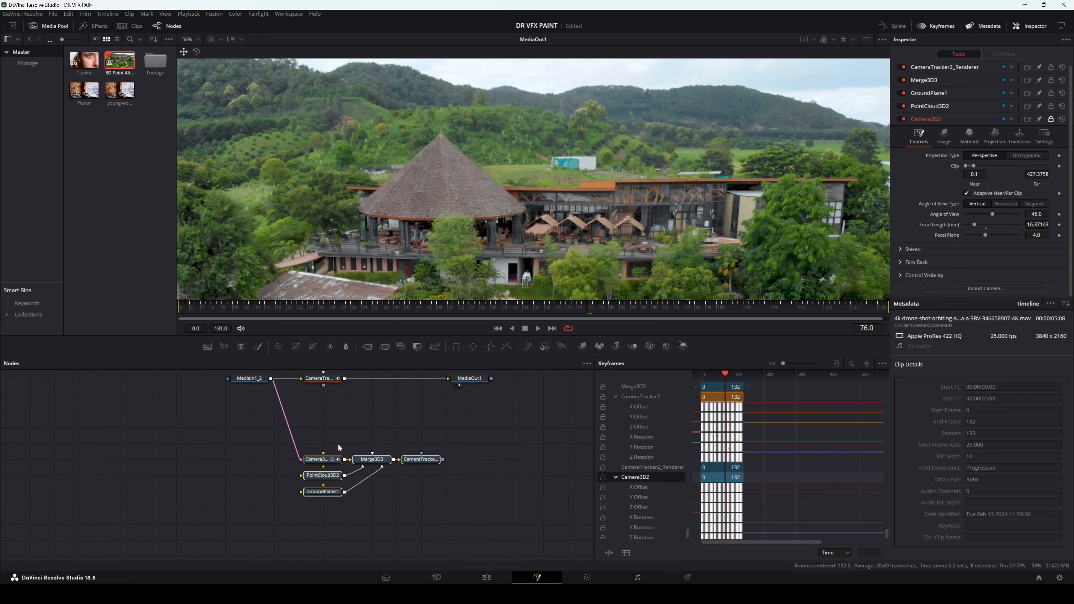
pyautogui.click(509, 391)
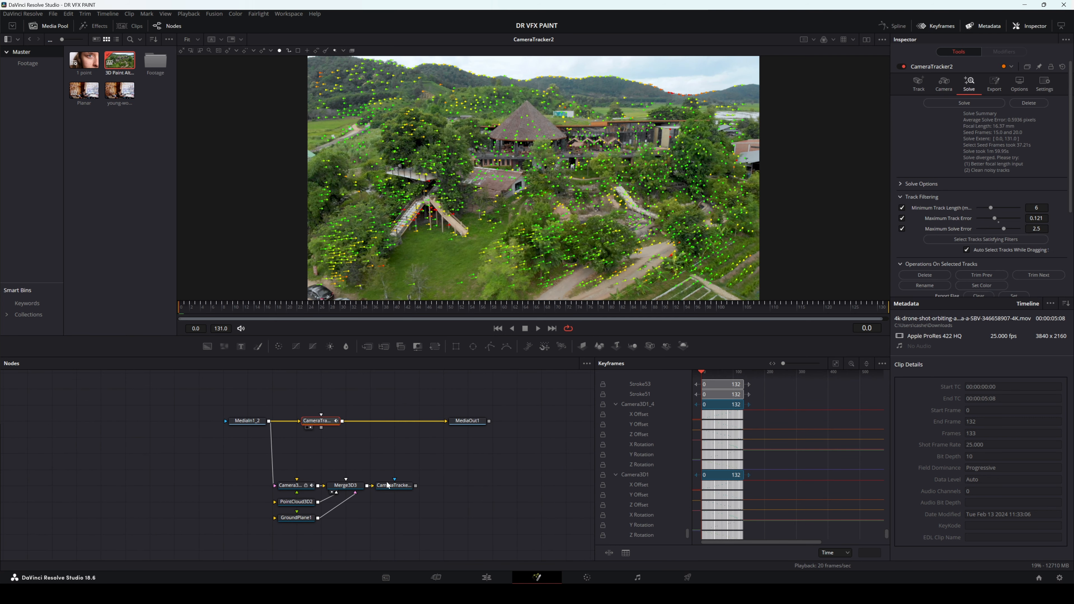
# Step: Display Merge3D3 in the viewer and examine the solved camera, point cloud and ground plane from another angle
pyautogui.click(341, 488)
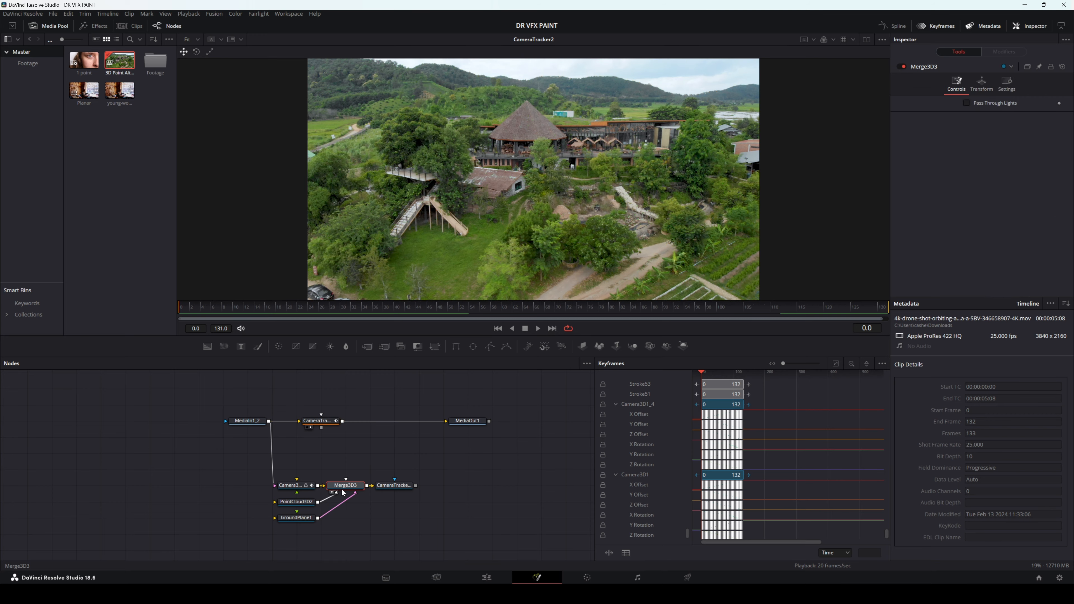
pyautogui.press('2')
pyautogui.moveTo(509, 200); pyautogui.dragTo(526, 241)
pyautogui.moveTo(478, 251); pyautogui.dragTo(506, 215)
pyautogui.moveTo(442, 245); pyautogui.dragTo(510, 217)
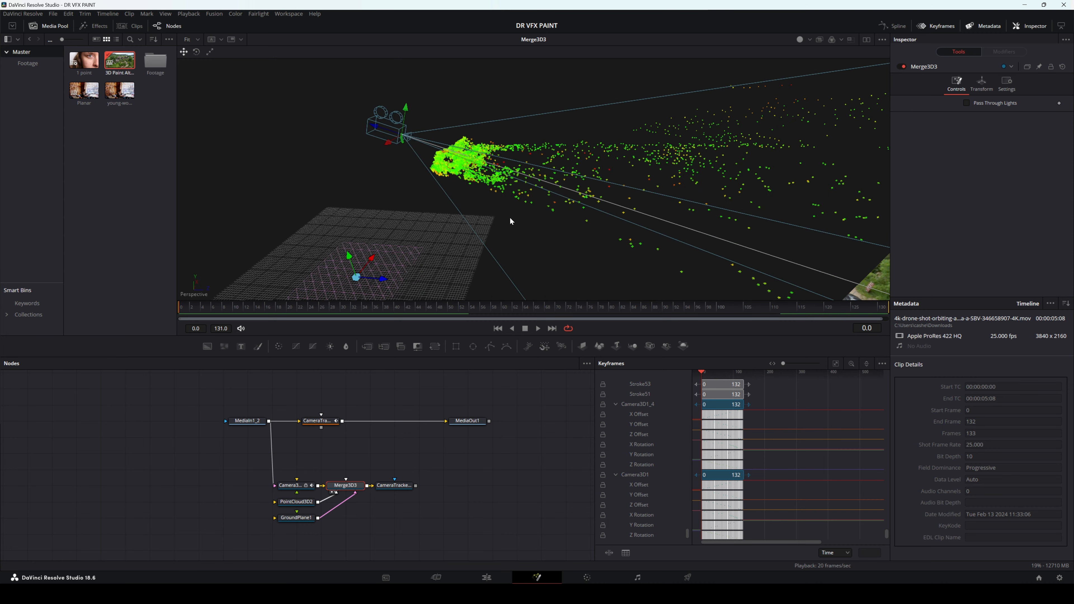
# Step: Disconnect GroundPlane1 from Merge3D3 and inspect the camera's image plane and point cloud
pyautogui.moveTo(346, 498); pyautogui.dragTo(344, 521)
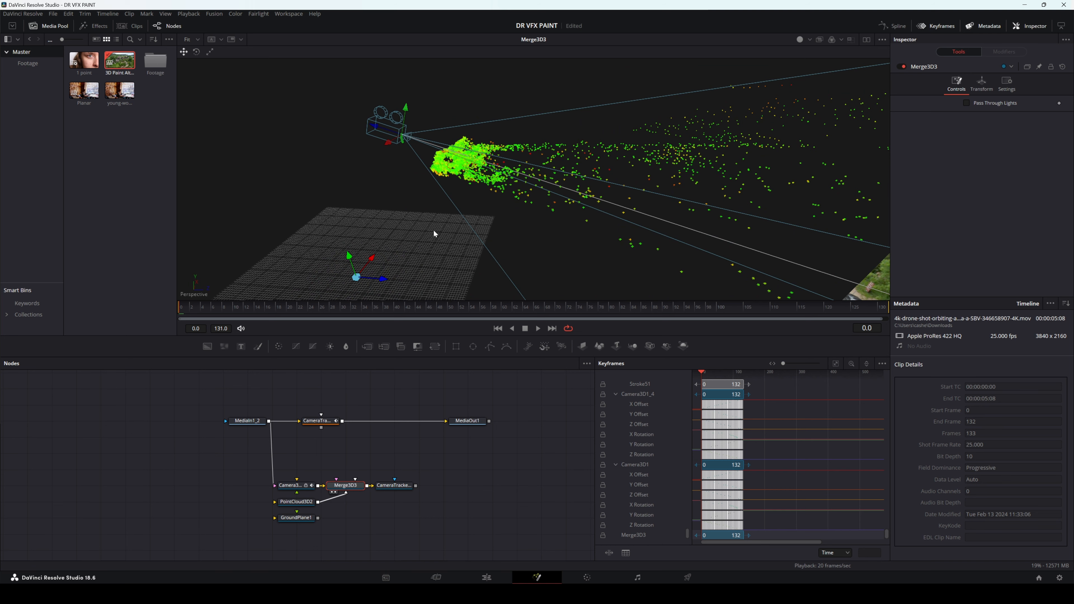
pyautogui.moveTo(521, 174); pyautogui.dragTo(359, 289)
pyautogui.moveTo(513, 211); pyautogui.dragTo(582, 235)
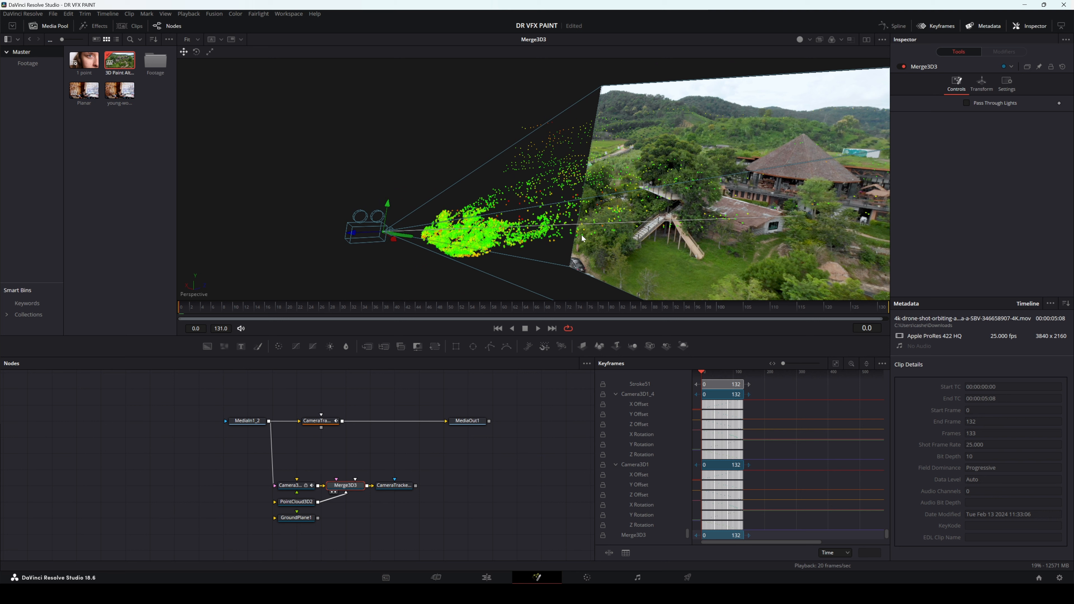
pyautogui.moveTo(582, 236)
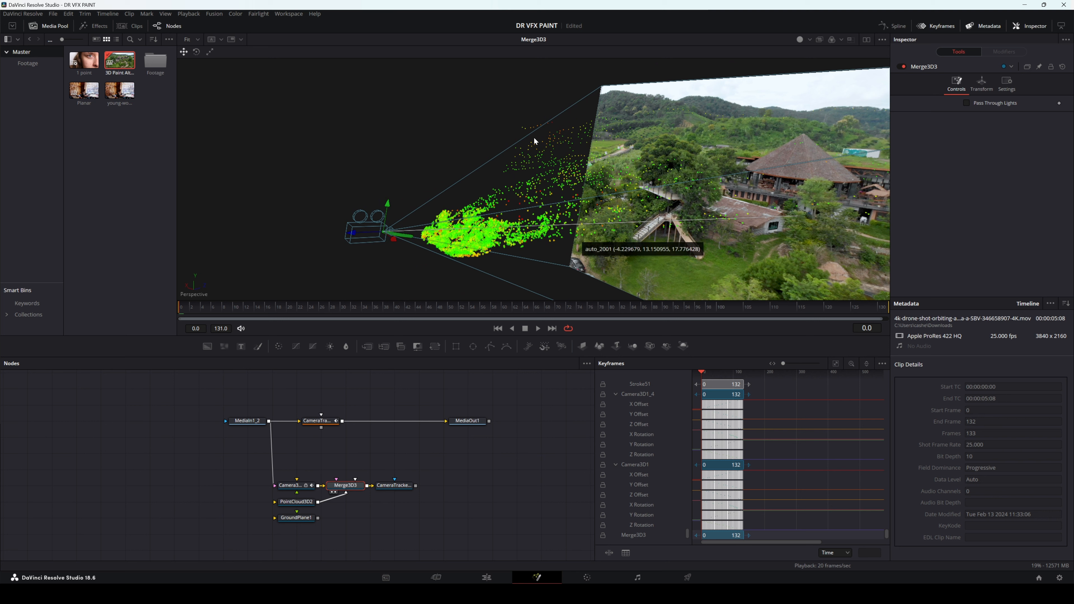
# Step: Display CameraTracker2 and check how the track markers follow the building and hillside container, stopping at frame 45
pyautogui.moveTo(320, 420); pyautogui.dragTo(443, 203)
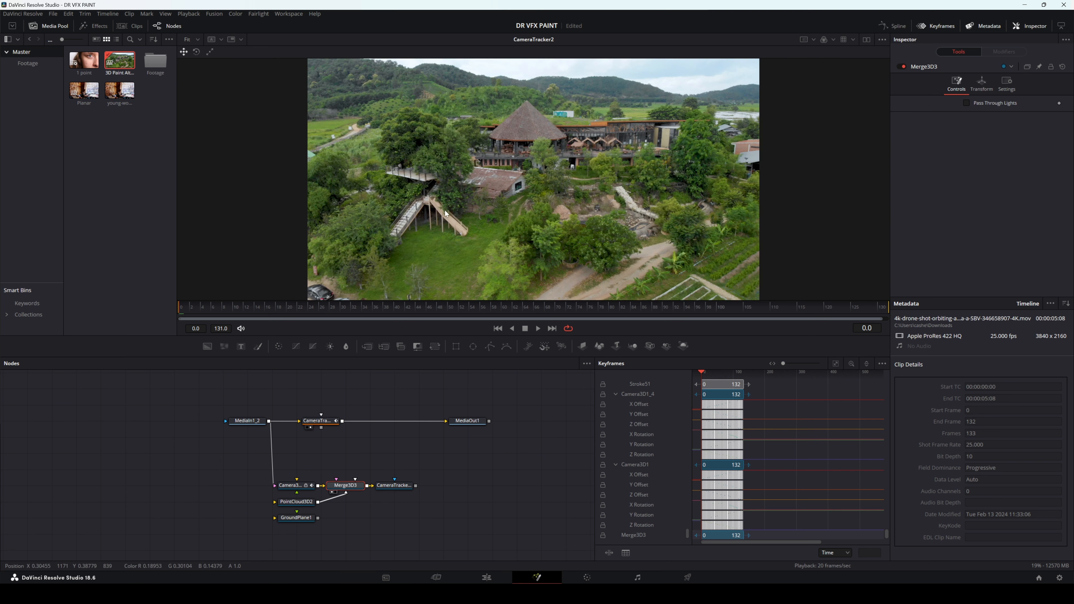
pyautogui.click(335, 421)
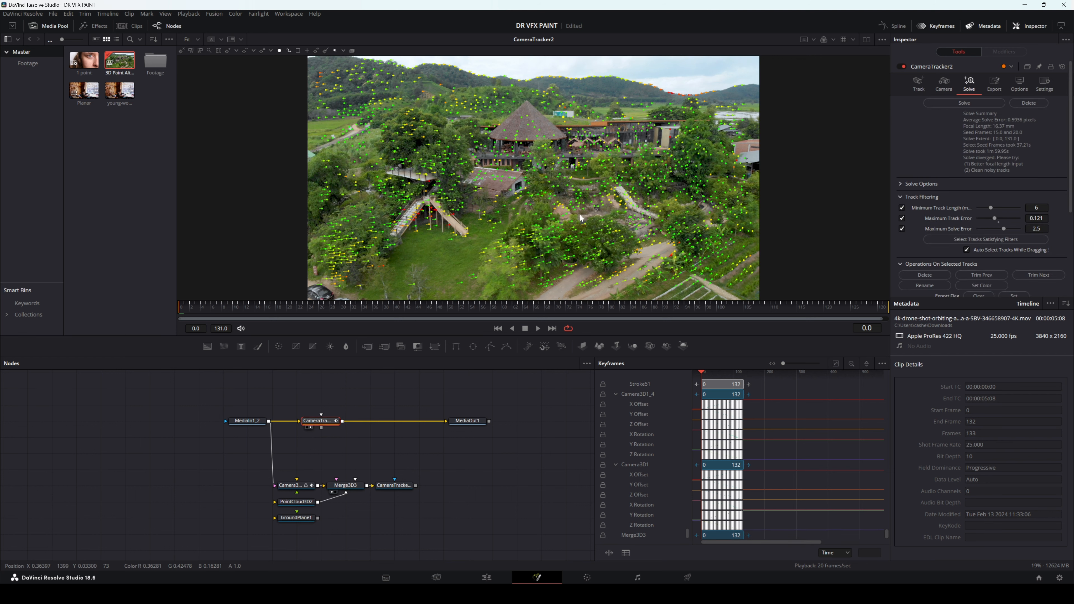
pyautogui.scroll(5, 605, 172)
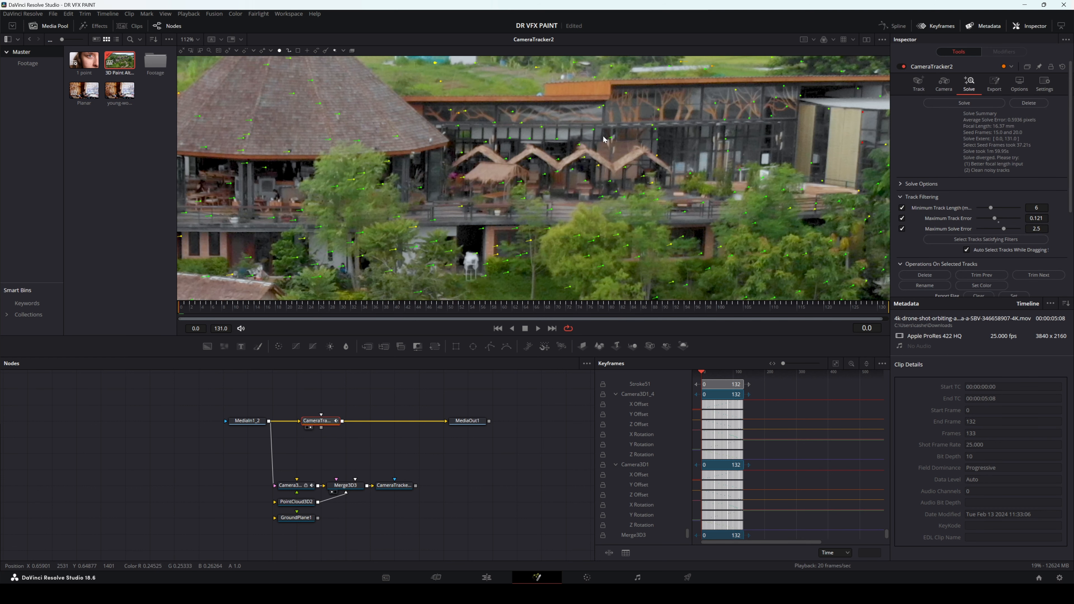
pyautogui.moveTo(423, 83); pyautogui.dragTo(462, 139)
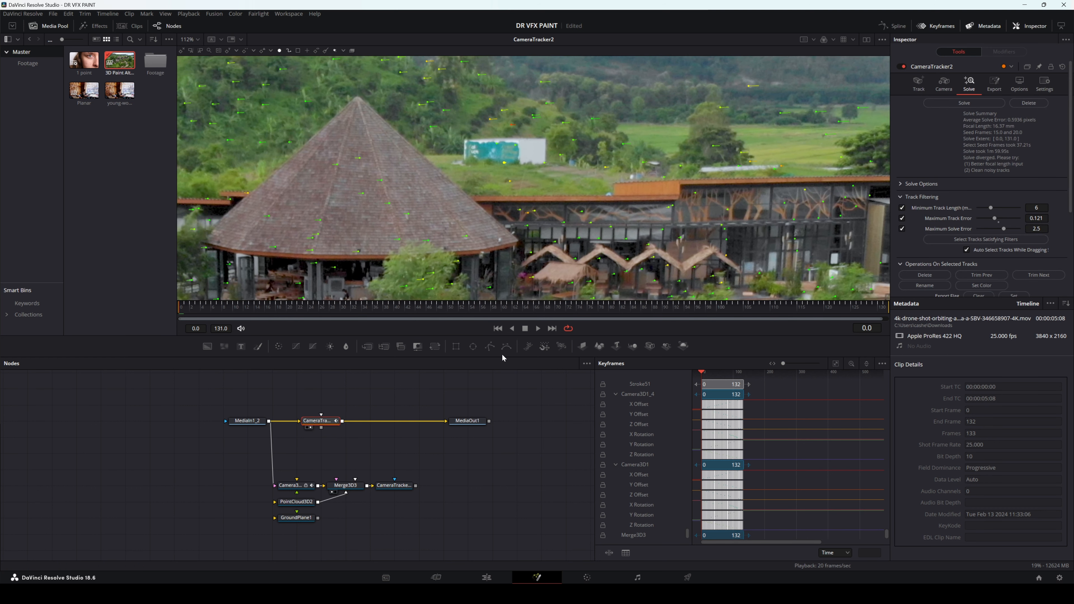
pyautogui.moveTo(227, 312); pyautogui.dragTo(203, 313)
pyautogui.click(535, 328)
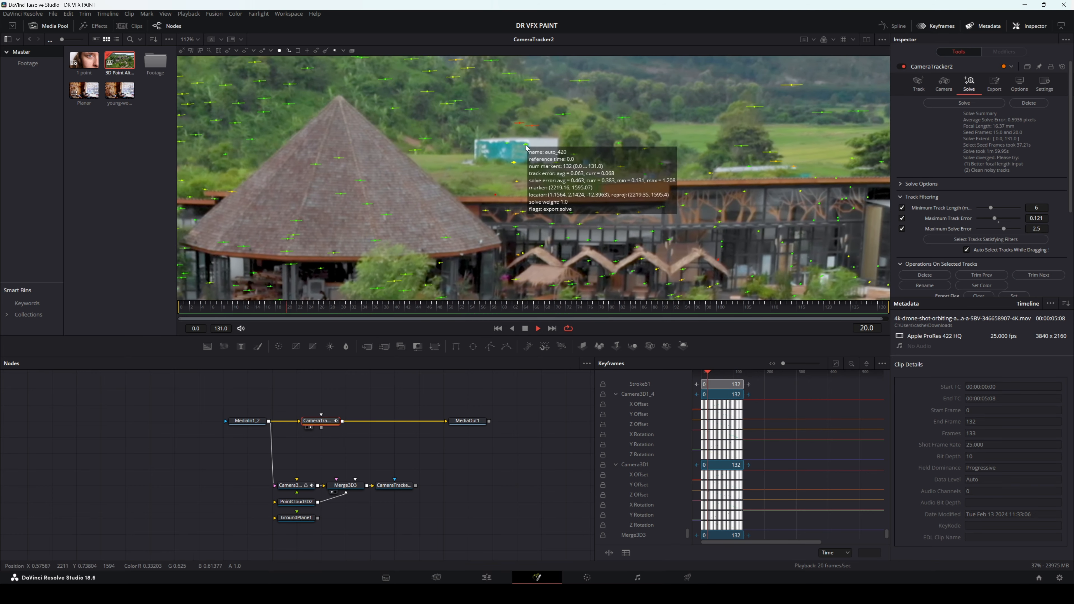
pyautogui.click(545, 301)
pyautogui.moveTo(545, 301); pyautogui.dragTo(420, 308)
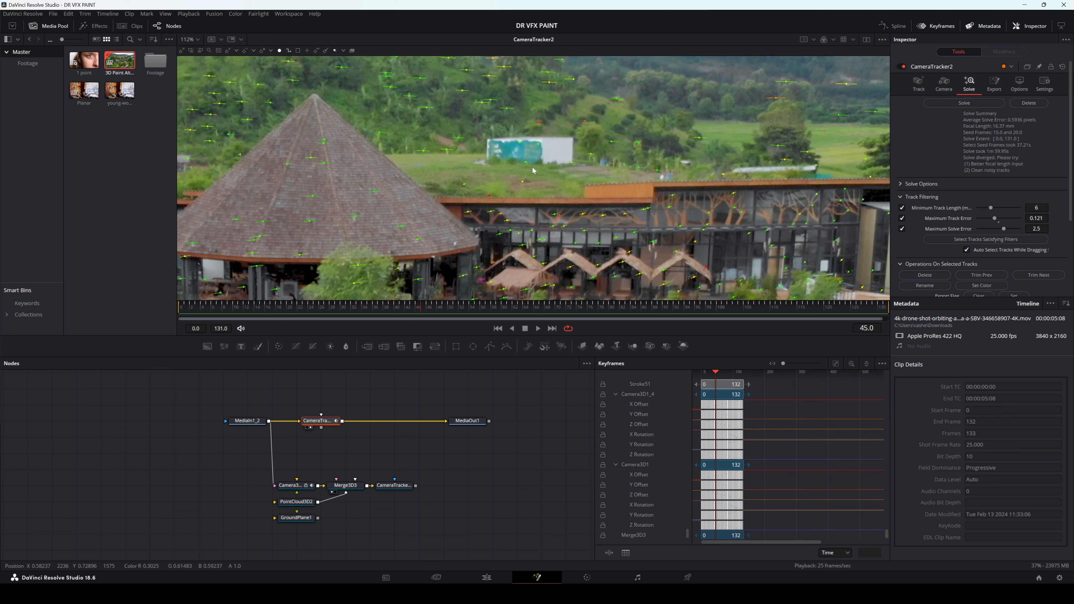
# Step: Display Merge3D3 in the viewer and look at the scene through Camera3D2
pyautogui.moveTo(342, 484); pyautogui.dragTo(425, 244)
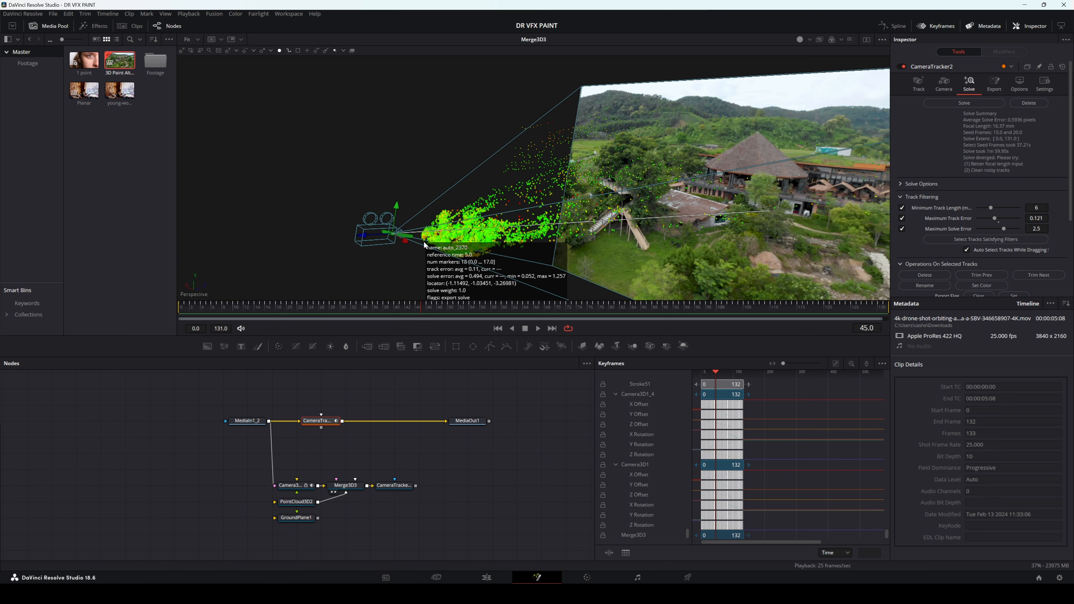
pyautogui.rightClick(588, 124)
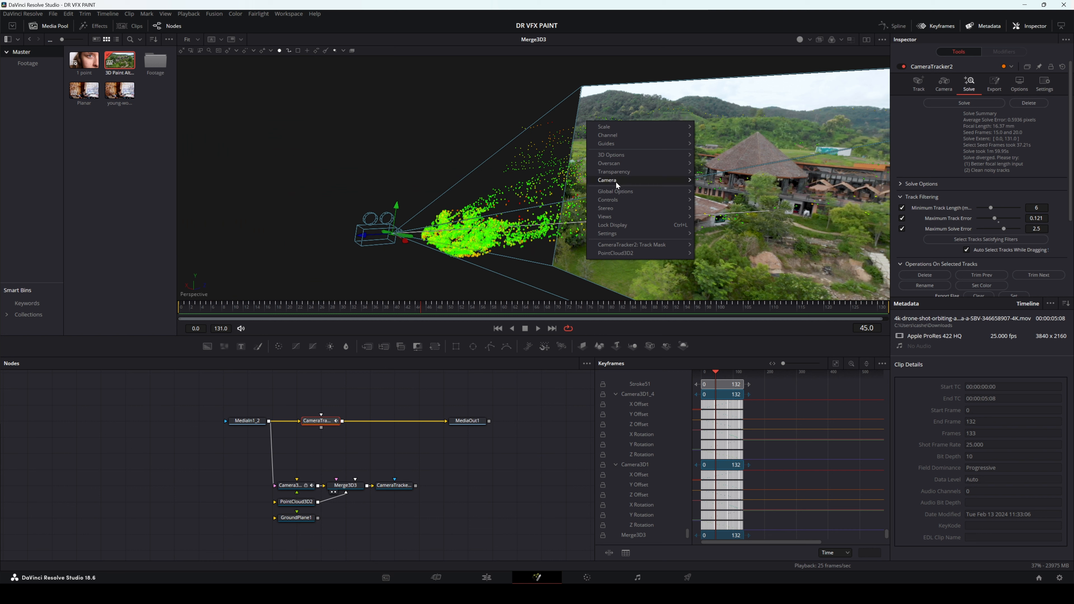
pyautogui.moveTo(616, 183)
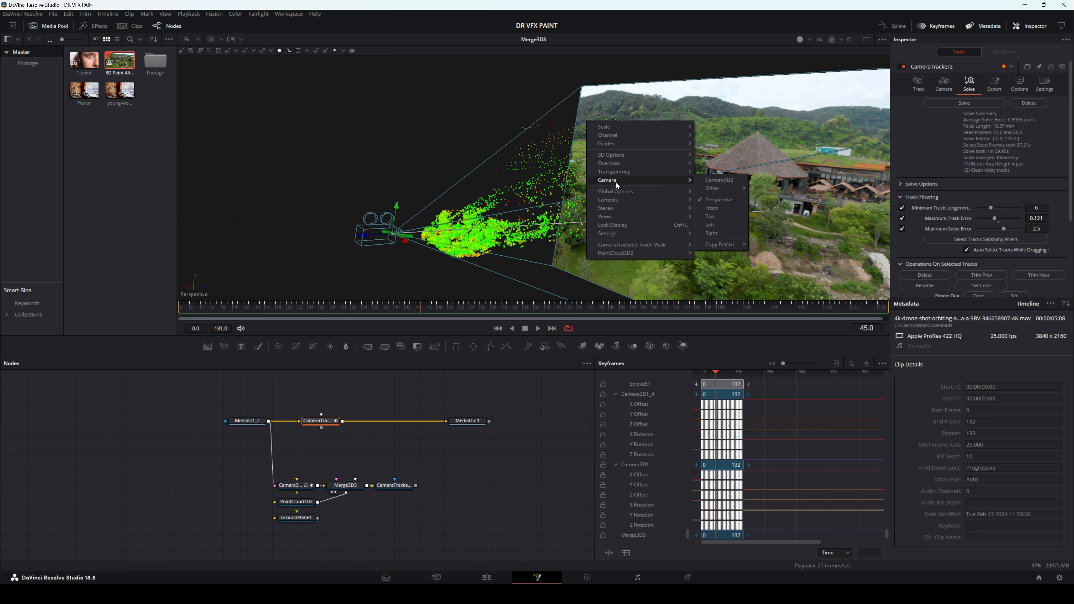
pyautogui.click(719, 180)
# Step: Rename the Camera3D2 node to MainCamera
pyautogui.click(291, 486)
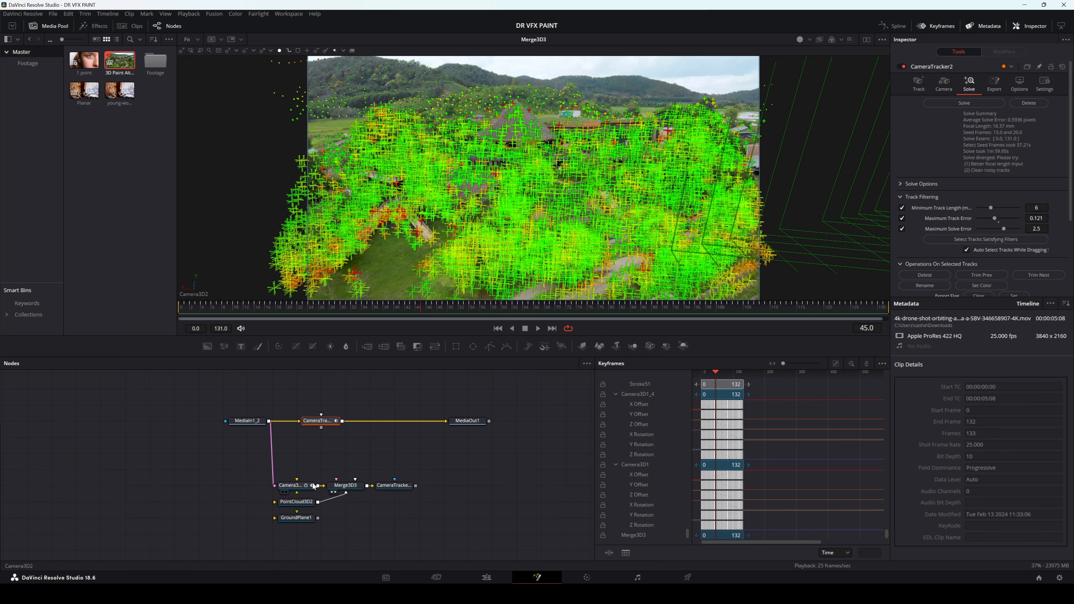
pyautogui.rightClick(306, 485)
pyautogui.click(337, 411)
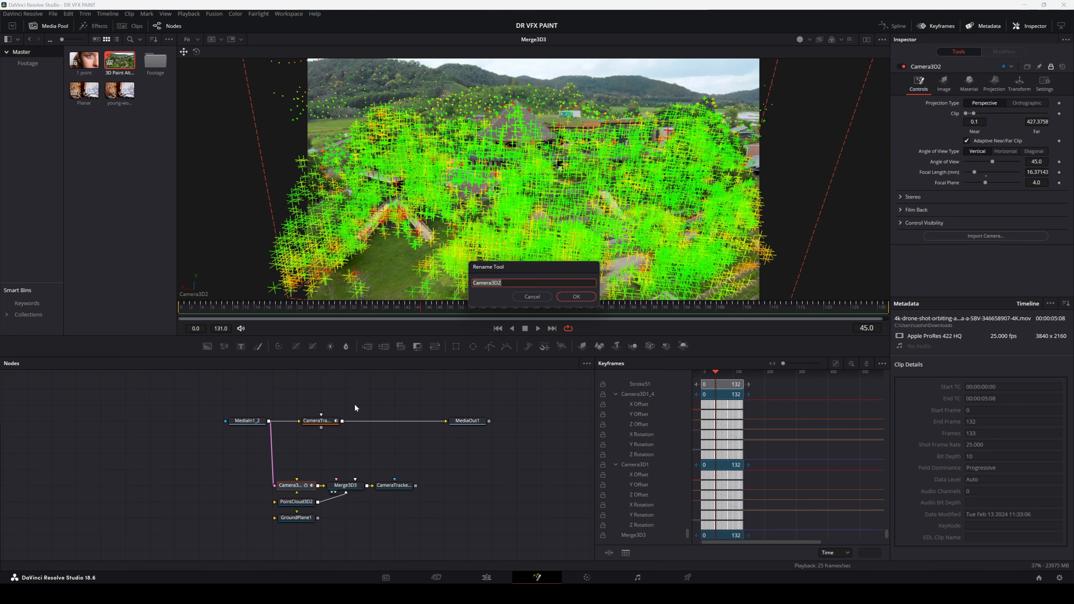
pyautogui.write('Mai')
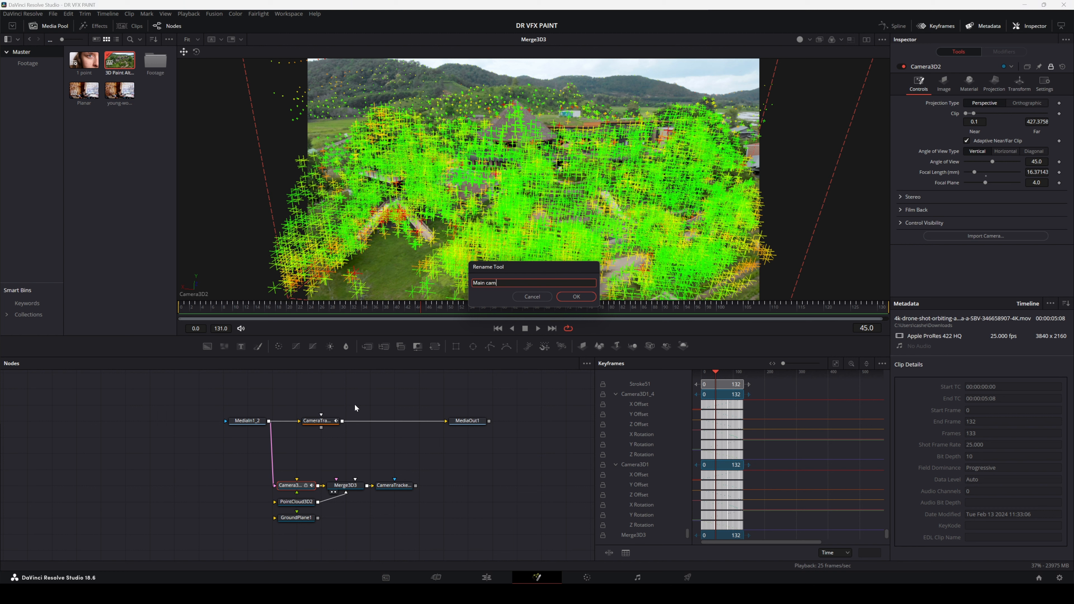
pyautogui.write('nCamera')
pyautogui.press('Return')
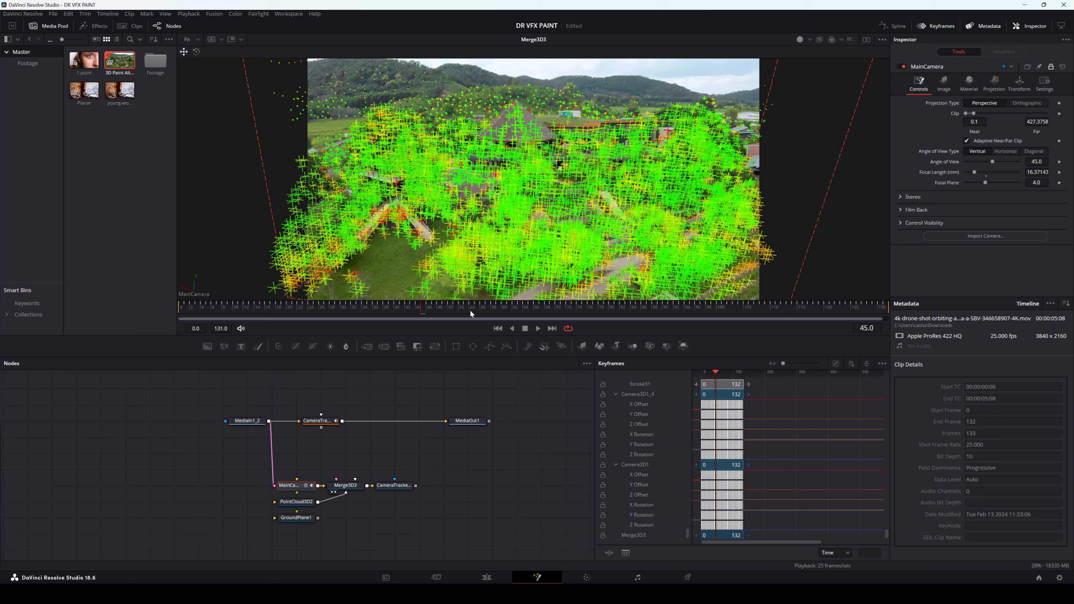
# Step: Play the shot through MainCamera to check how the point cloud sticks to the container, stopping at frame 55
pyautogui.click(539, 328)
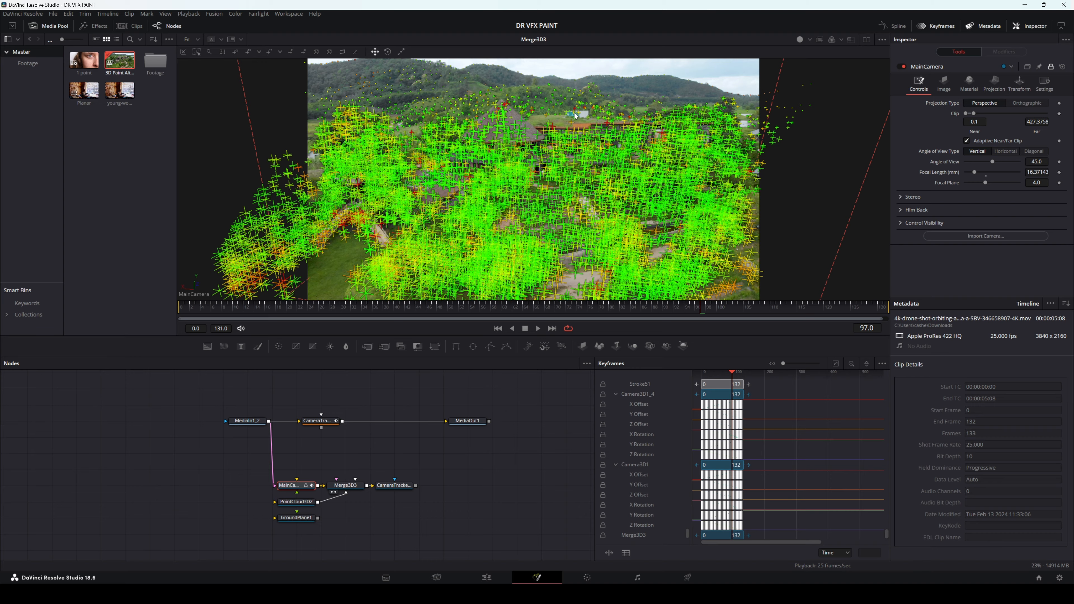
pyautogui.click(538, 329)
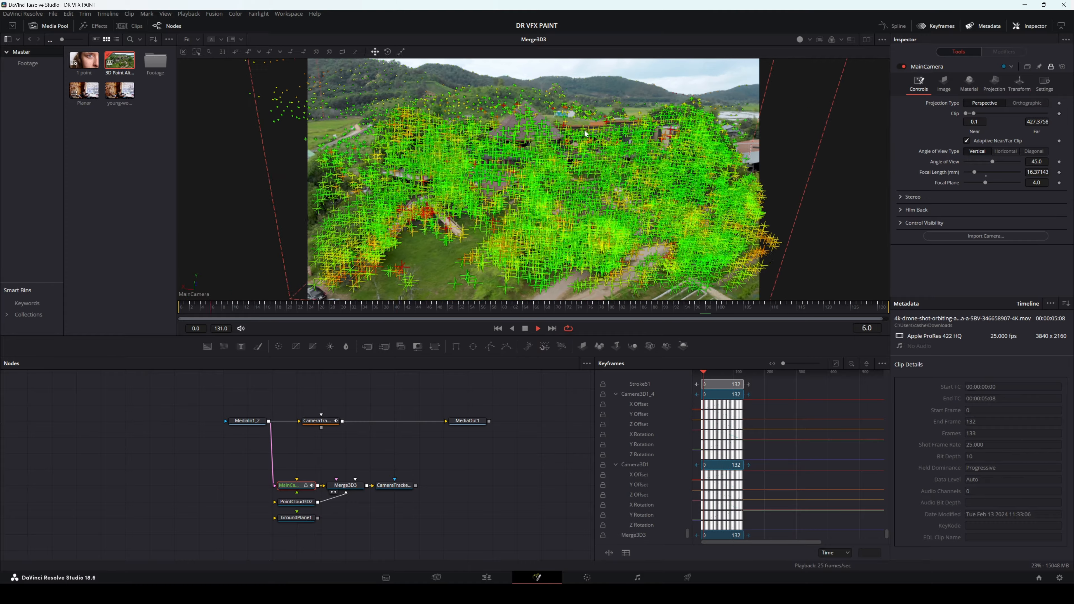
pyautogui.click(525, 330)
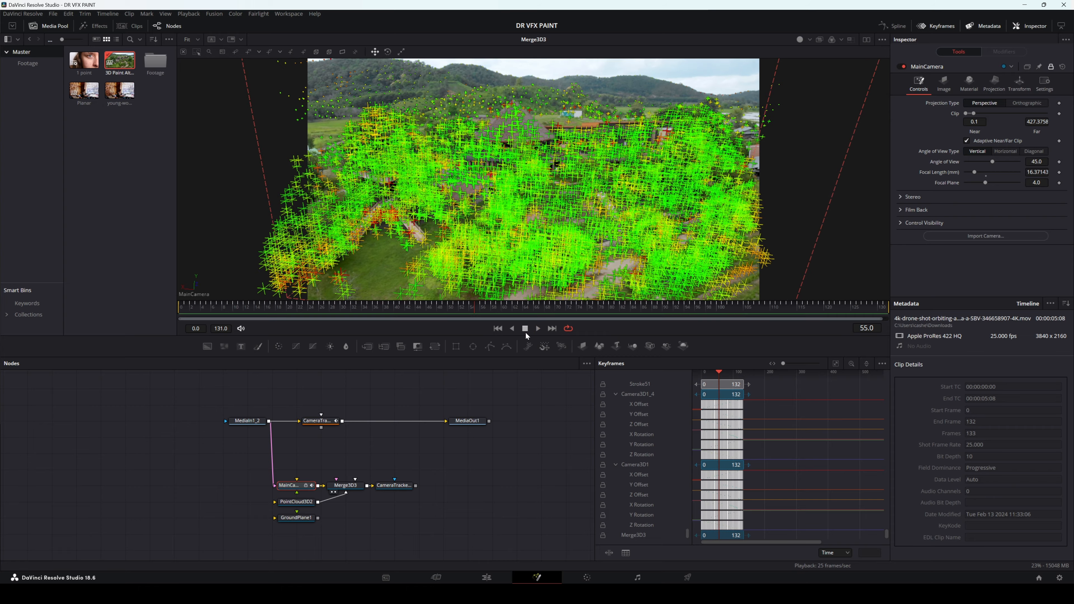
# Step: Create an aligned shape from the PointCloud3D2 point on the hillside container
pyautogui.rightClick(574, 113)
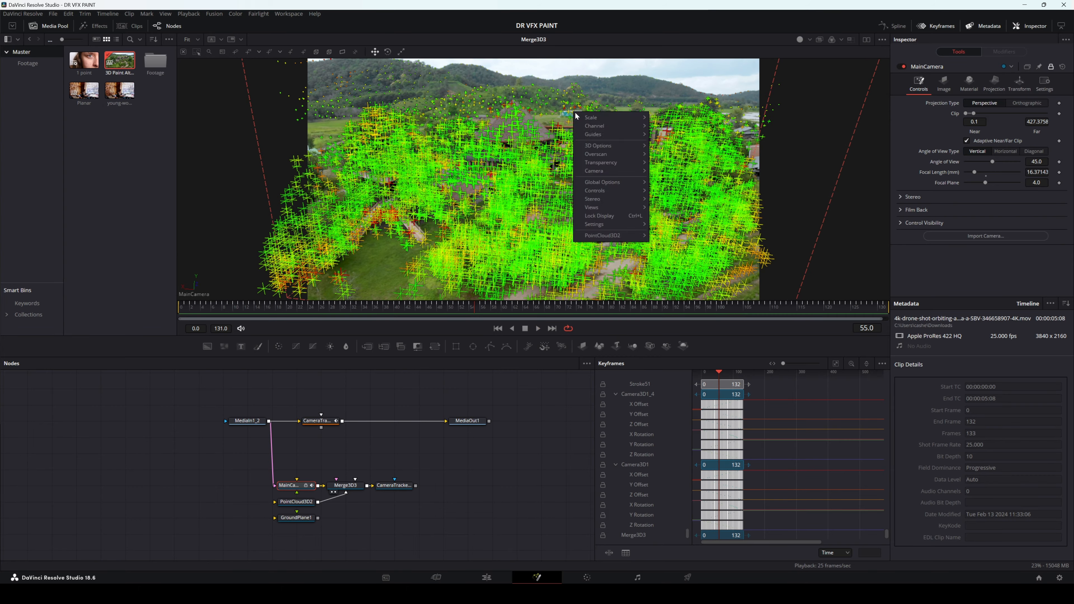
pyautogui.moveTo(599, 237)
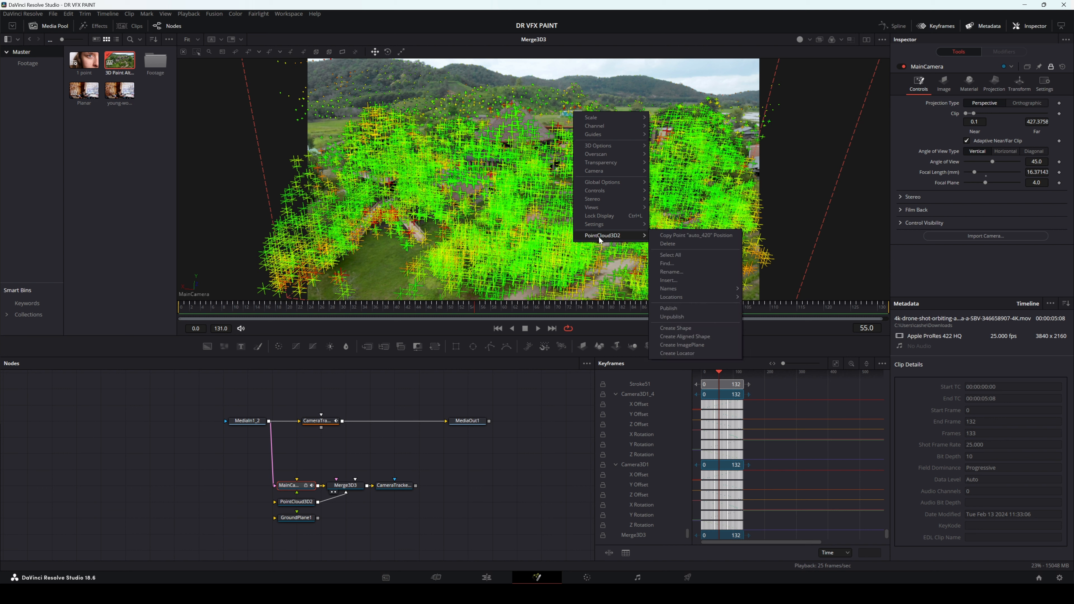
pyautogui.click(695, 338)
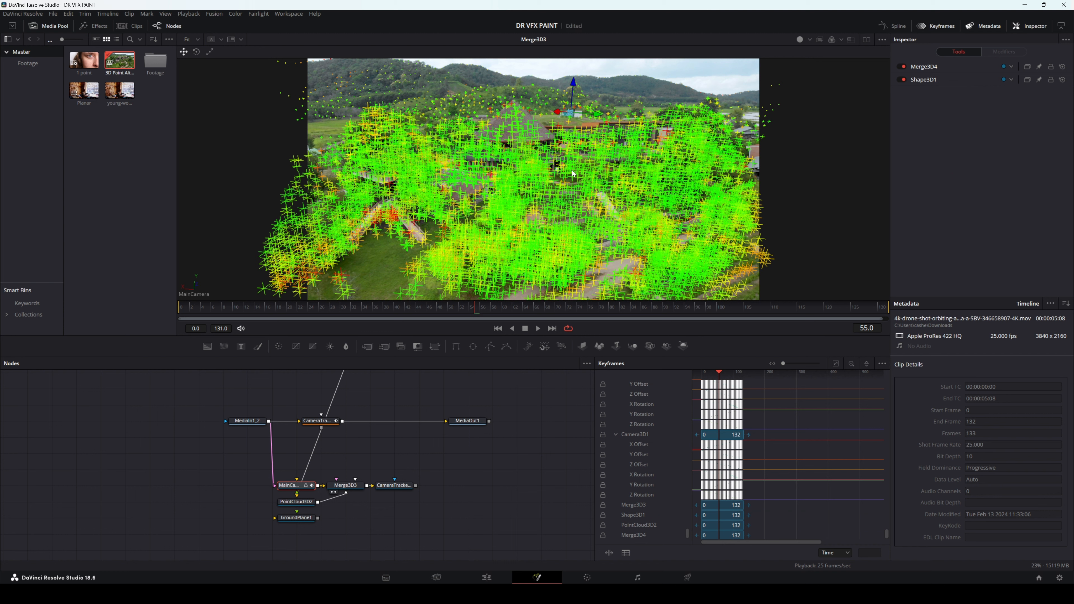
# Step: Move the new shape nodes below the scene nodes, deleting Merge3D4 and connecting Shape3D1 directly to Merge3D3
pyautogui.scroll(2, 379, 413)
pyautogui.scroll(-4, 385, 416)
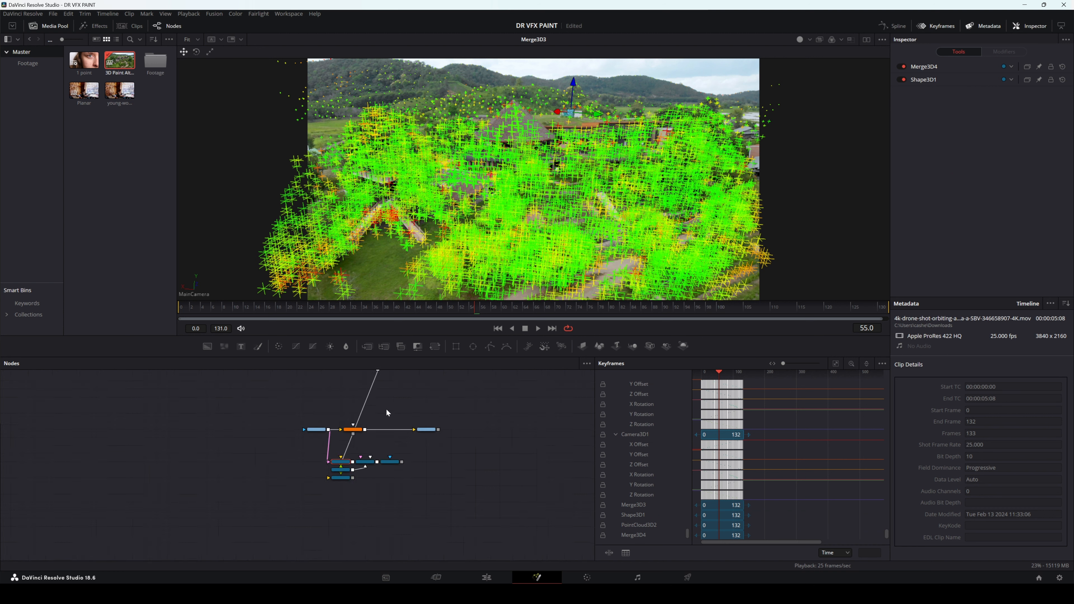
pyautogui.click(342, 400)
pyautogui.moveTo(342, 402); pyautogui.dragTo(287, 529)
pyautogui.scroll(3, 346, 528)
pyautogui.scroll(3, 346, 529)
pyautogui.click(389, 520)
pyautogui.moveTo(331, 528); pyautogui.dragTo(363, 559)
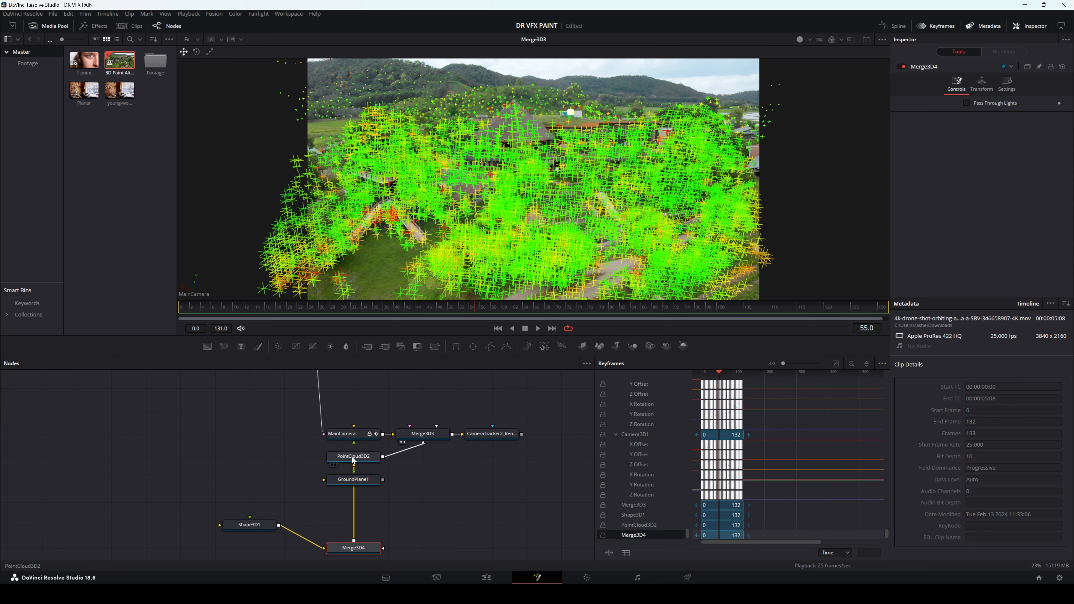
pyautogui.moveTo(352, 493); pyautogui.dragTo(374, 506)
pyautogui.press('Delete')
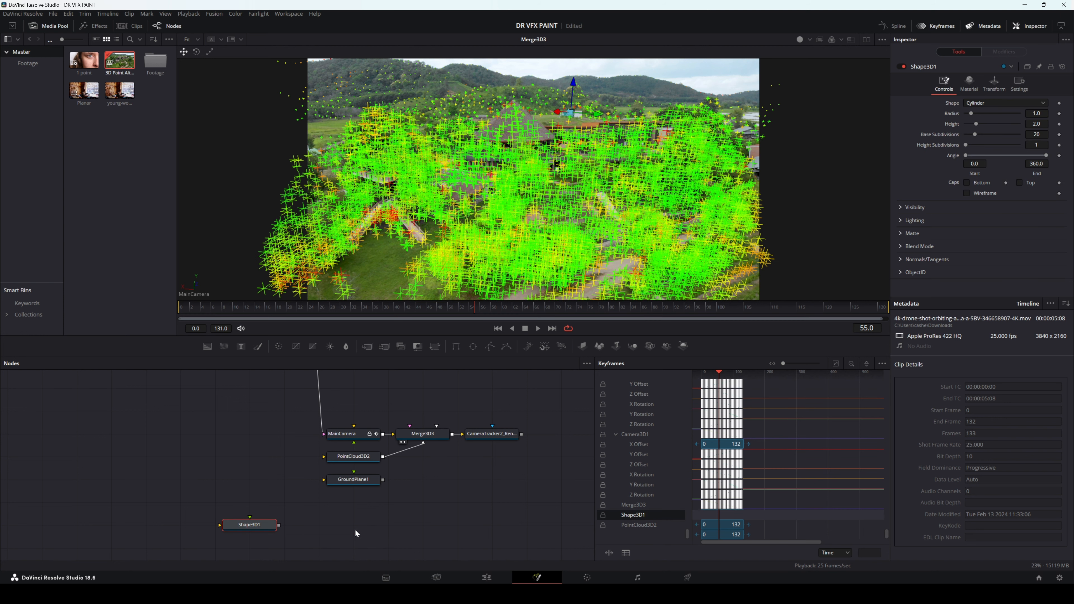
pyautogui.moveTo(248, 519); pyautogui.dragTo(436, 442)
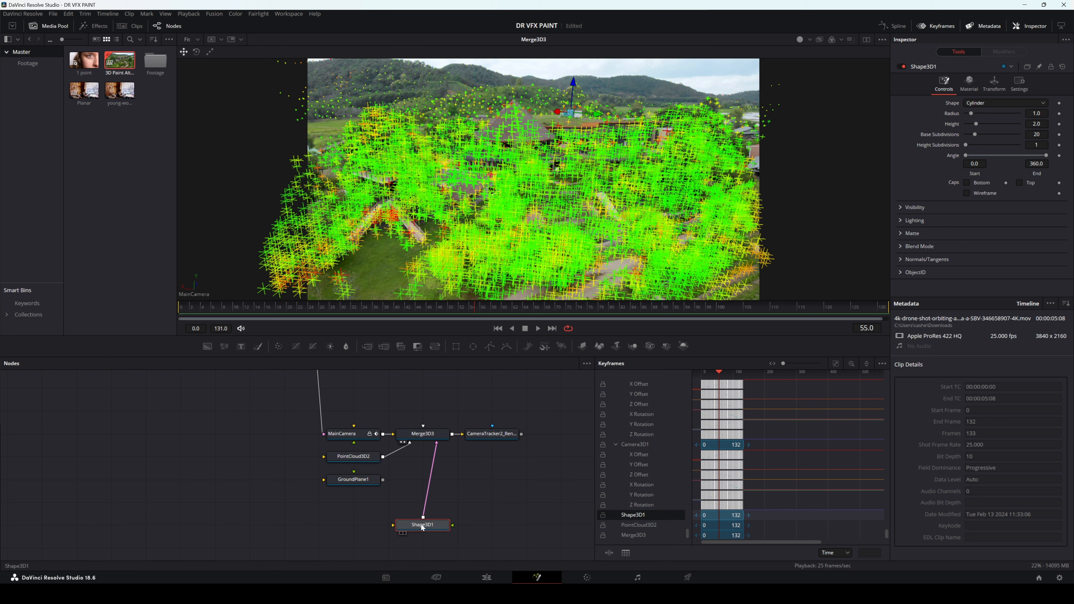
# Step: Change Shape3D1 from a cylinder to a plane and set its size to 10.0
pyautogui.click(997, 103)
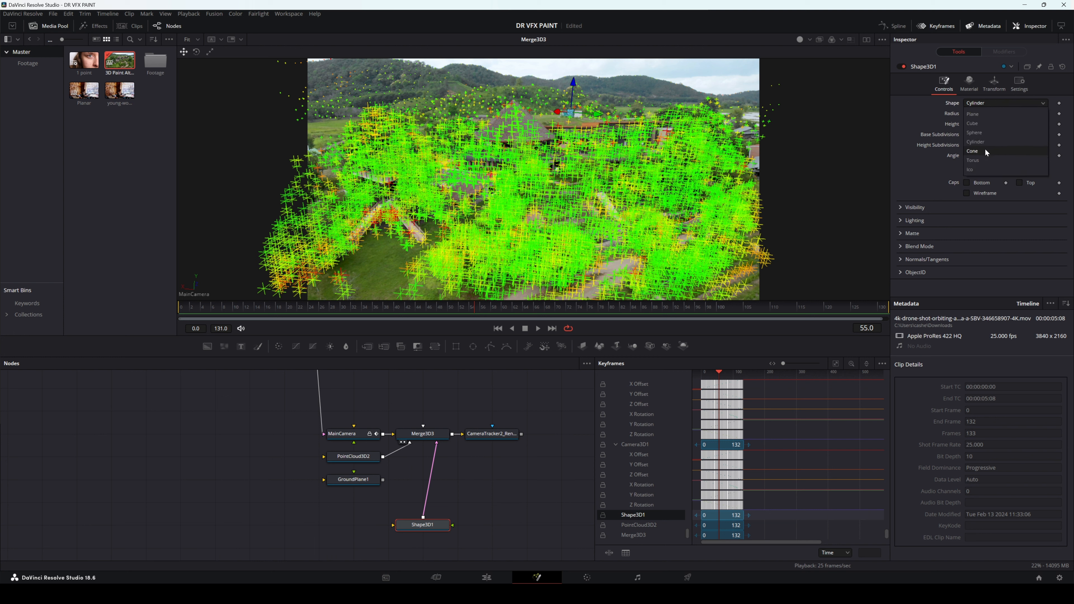
pyautogui.click(984, 114)
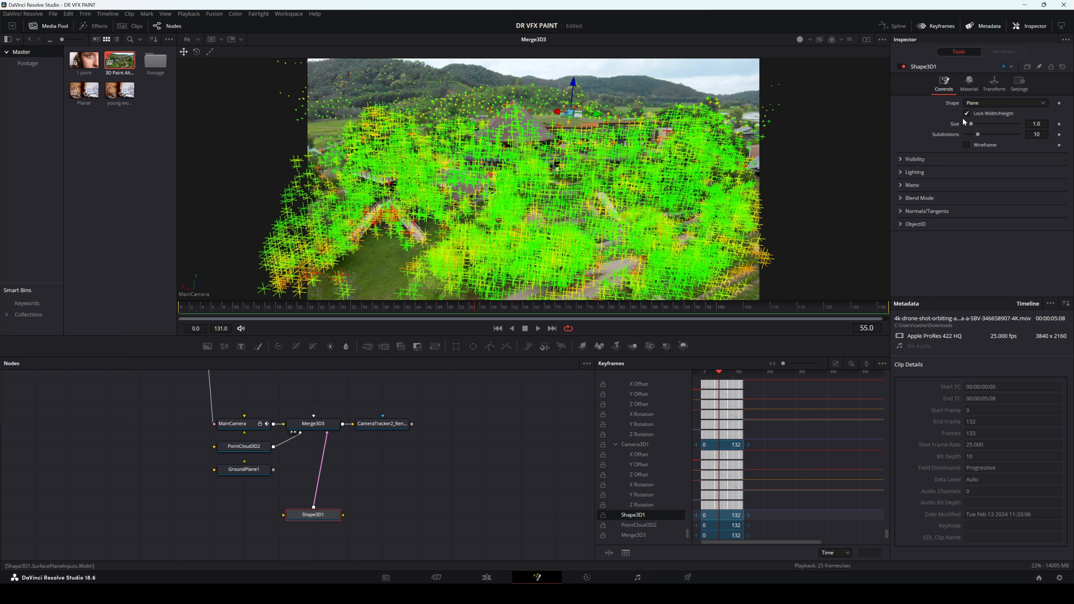
pyautogui.moveTo(973, 123); pyautogui.dragTo(991, 126)
# Step: Set up dual viewers with Merge3D3 seen through MainCamera beside CameraTracker2_Renderer, zoomed in on the container
pyautogui.moveTo(383, 424); pyautogui.dragTo(418, 423)
pyautogui.click(863, 38)
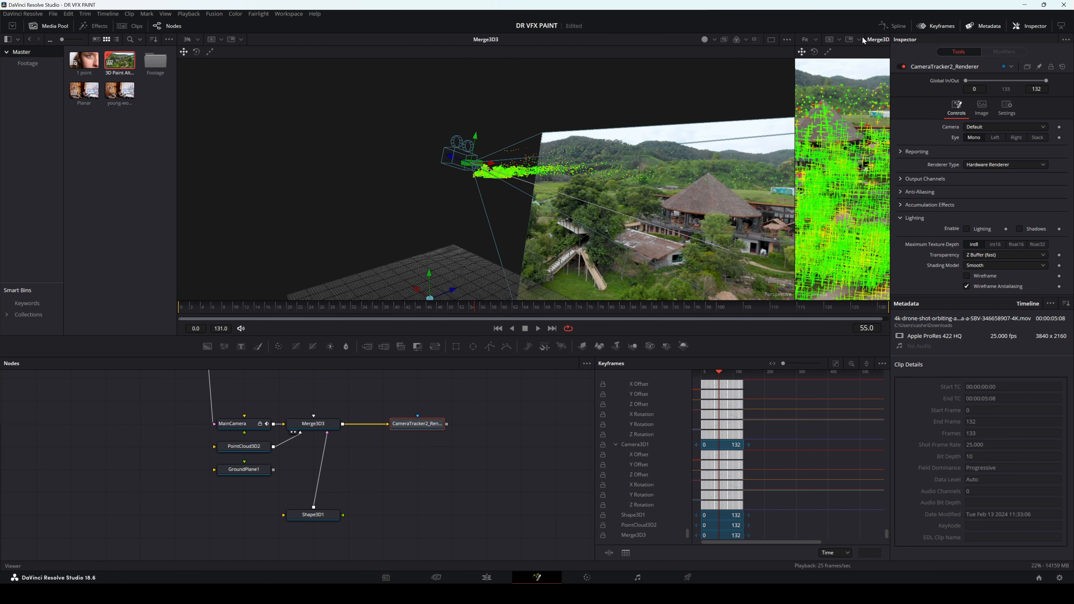
pyautogui.moveTo(795, 143); pyautogui.dragTo(514, 160)
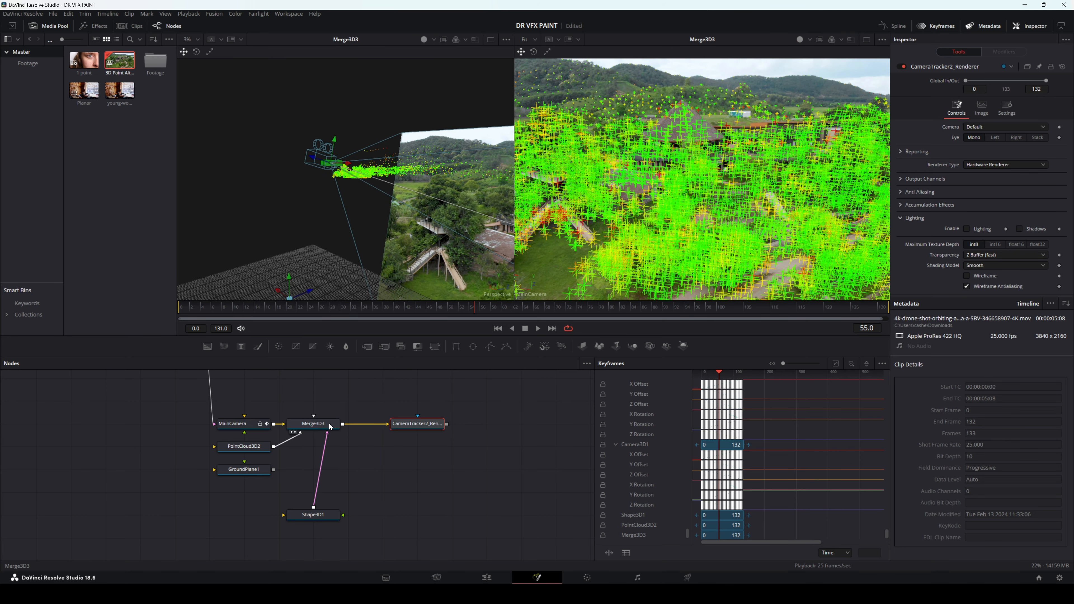
pyautogui.rightClick(330, 228)
pyautogui.moveTo(352, 292)
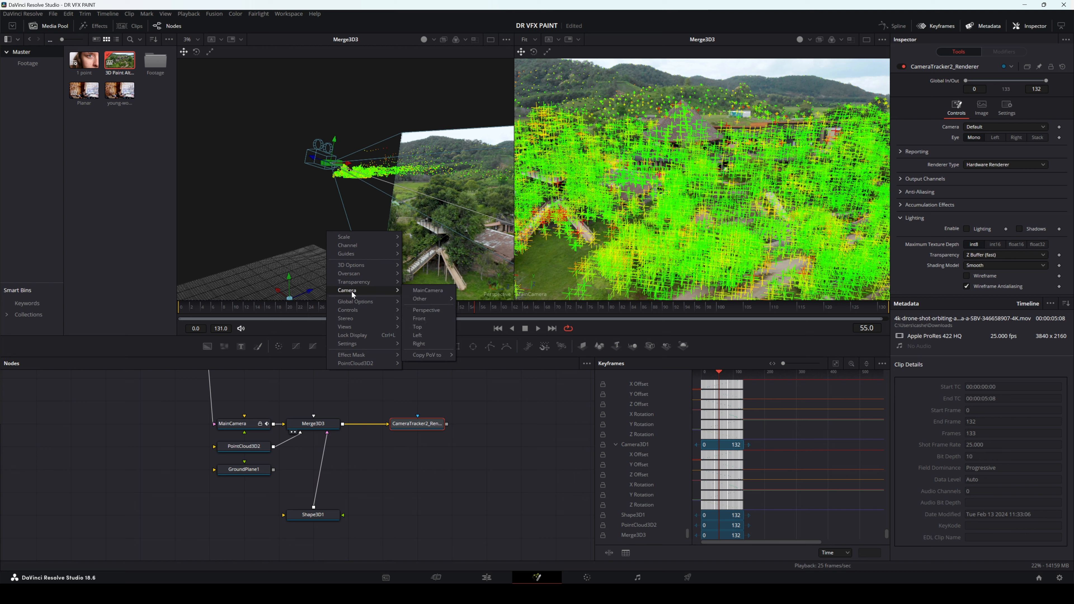
pyautogui.click(444, 289)
pyautogui.moveTo(413, 425); pyautogui.dragTo(639, 279)
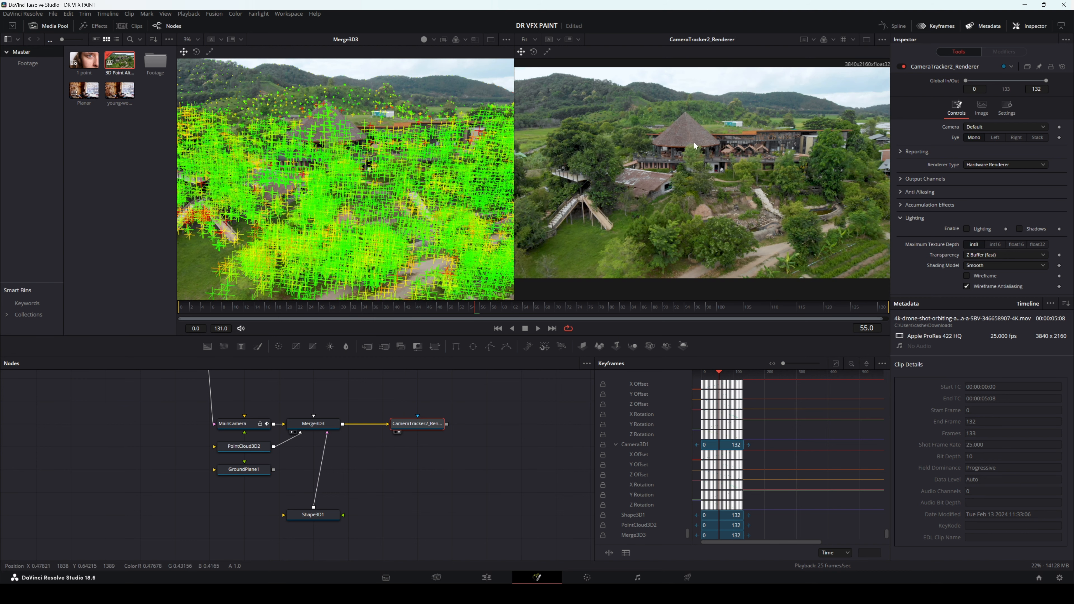
pyautogui.scroll(10, 736, 132)
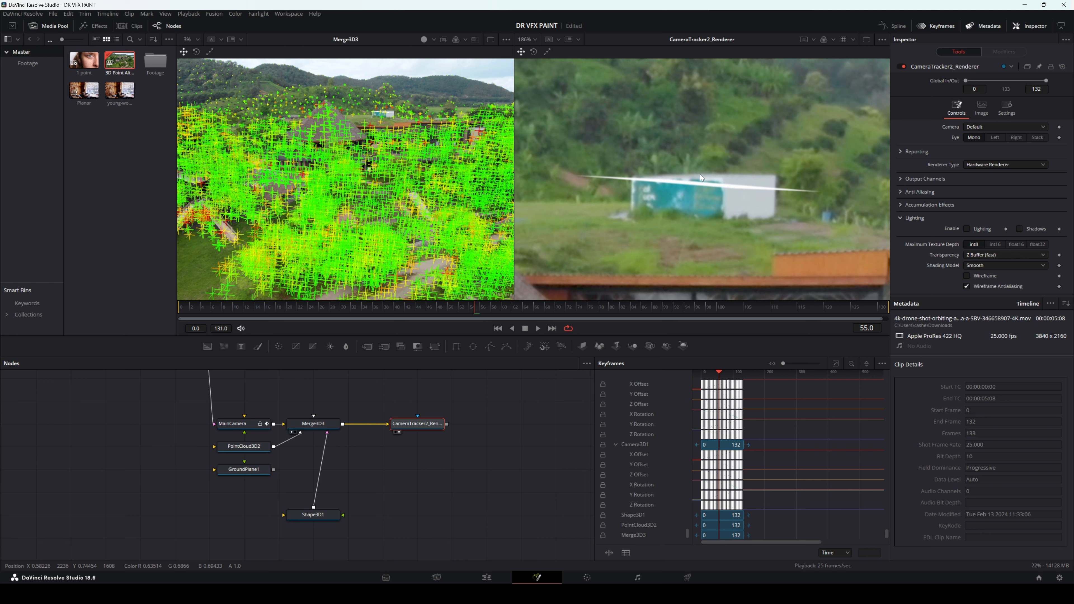
# Step: Create a locator from the point auto_420 on the container
pyautogui.click(387, 117)
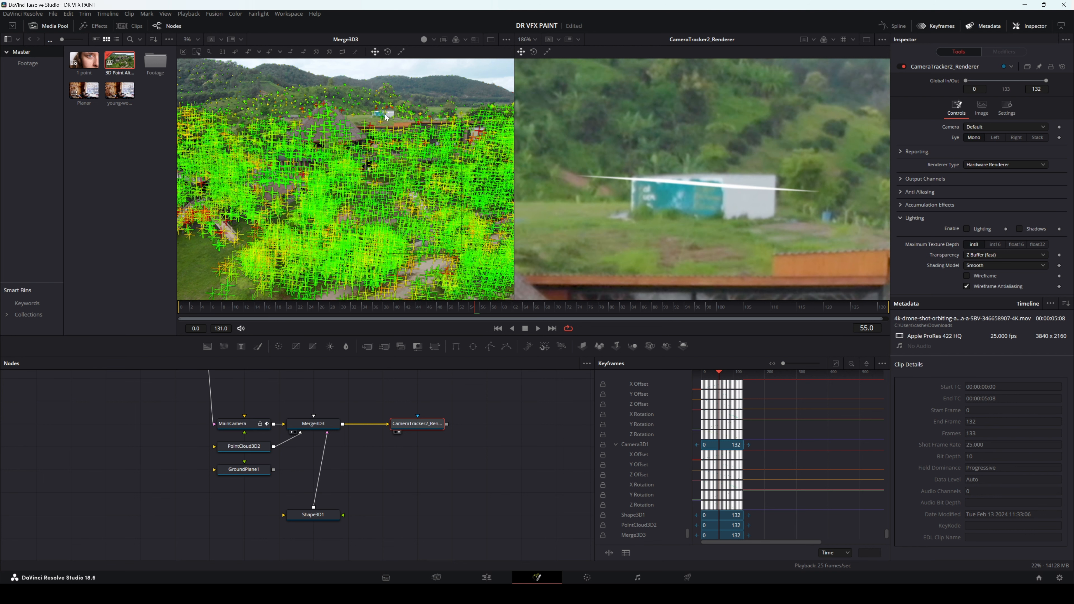
pyautogui.rightClick(385, 114)
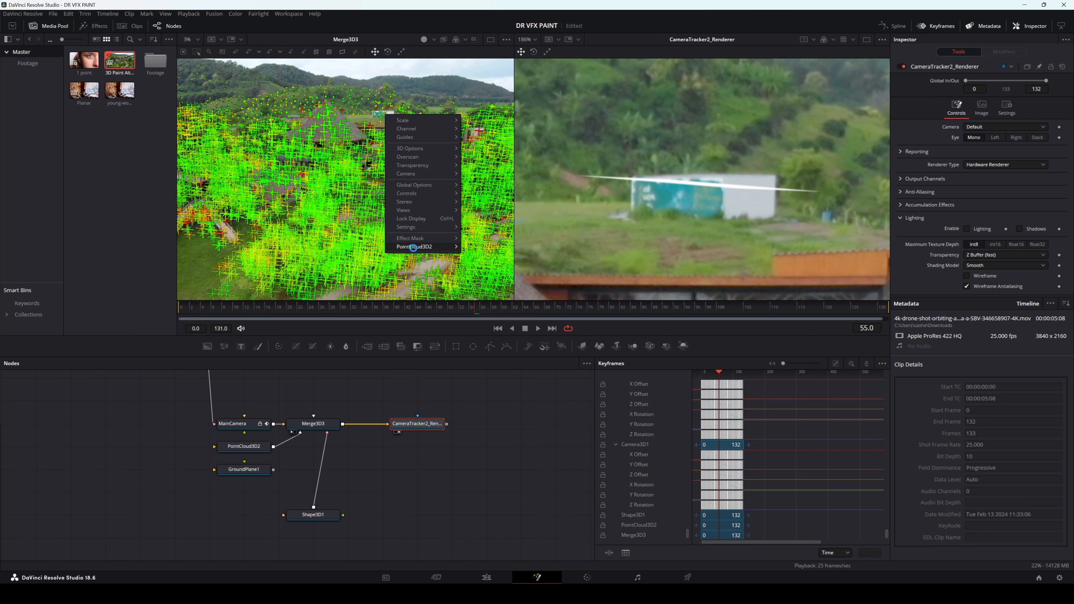
pyautogui.moveTo(413, 247)
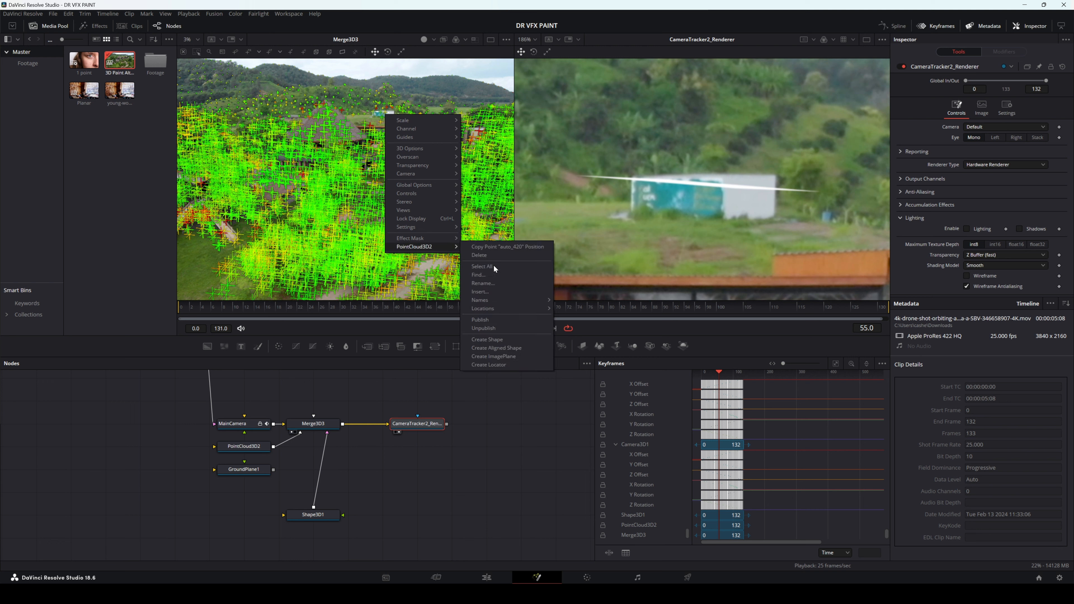
pyautogui.click(488, 365)
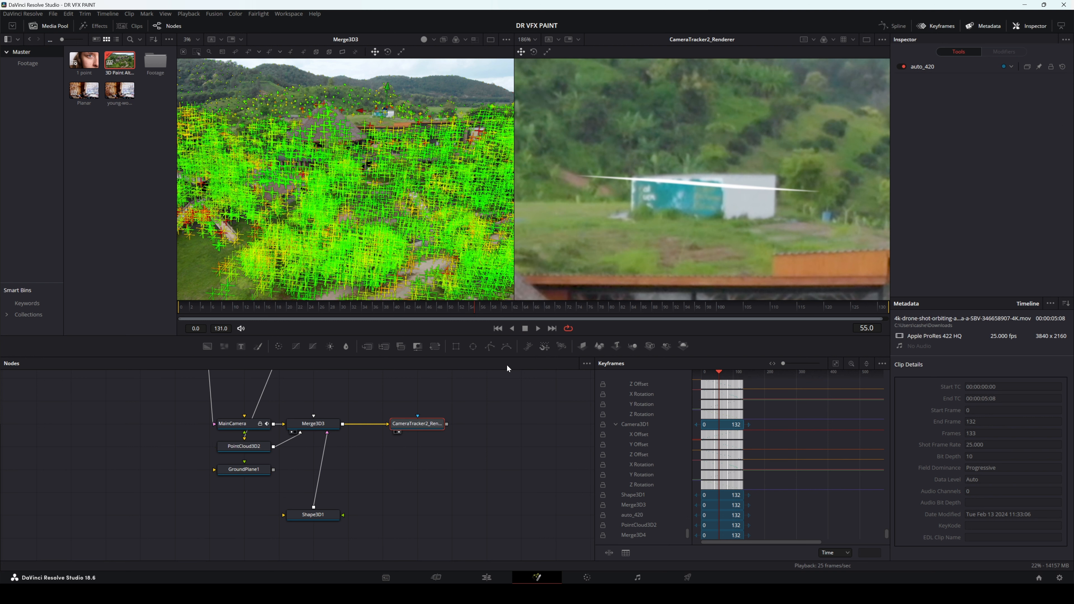
# Step: Move the auto_420 locator beside Shape3D1, deleting its extra Merge3D4 and connecting it to Merge3D3
pyautogui.scroll(3, 337, 405)
pyautogui.scroll(-5, 336, 405)
pyautogui.moveTo(338, 403); pyautogui.dragTo(269, 519)
pyautogui.click(269, 519)
pyautogui.scroll(3, 269, 518)
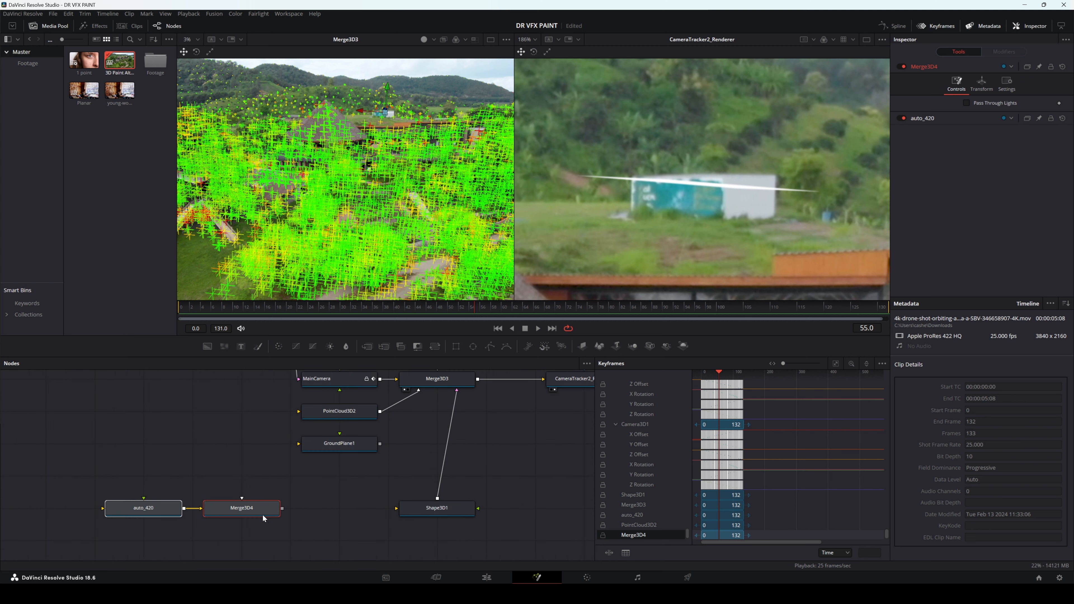
pyautogui.click(261, 512)
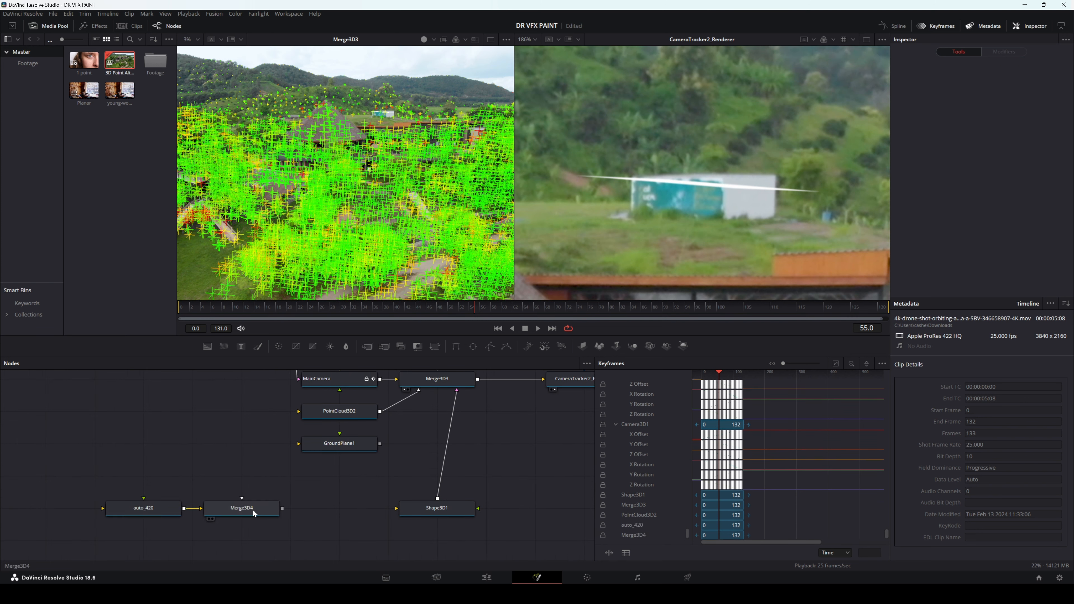
pyautogui.press('Delete')
pyautogui.moveTo(184, 508); pyautogui.dragTo(435, 383)
pyautogui.moveTo(152, 510); pyautogui.dragTo(298, 510)
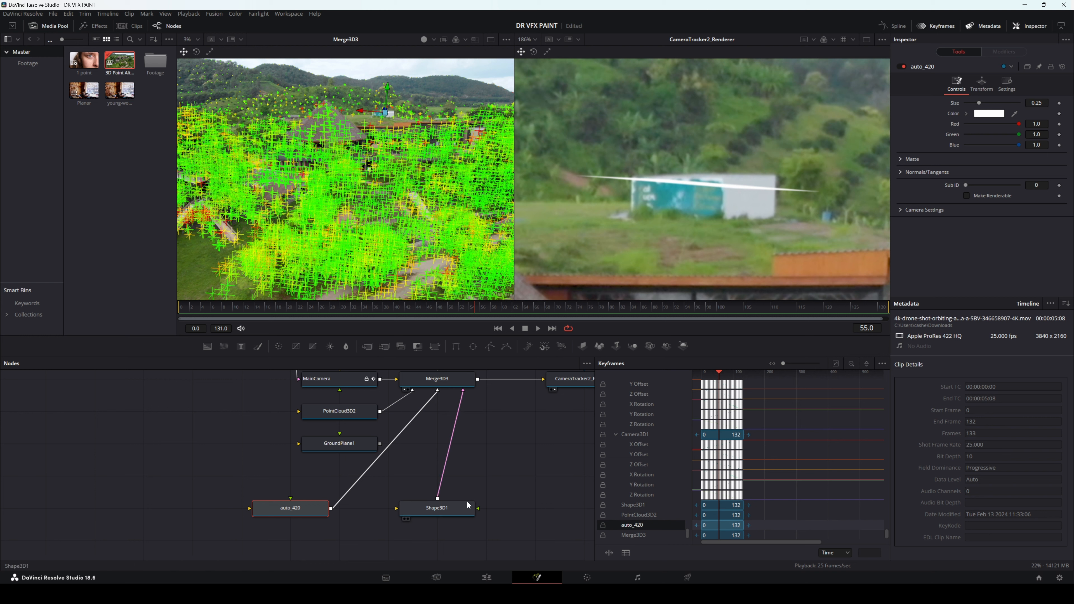
# Step: Create a second locator from the point auto_724 on the container
pyautogui.click(440, 513)
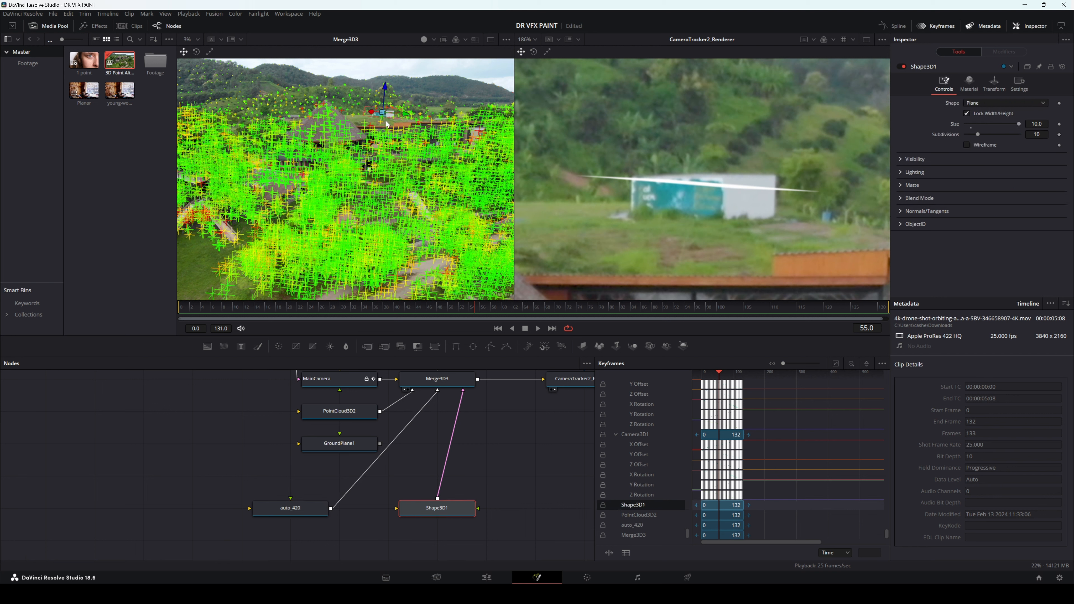
pyautogui.click(391, 157)
pyautogui.rightClick(382, 114)
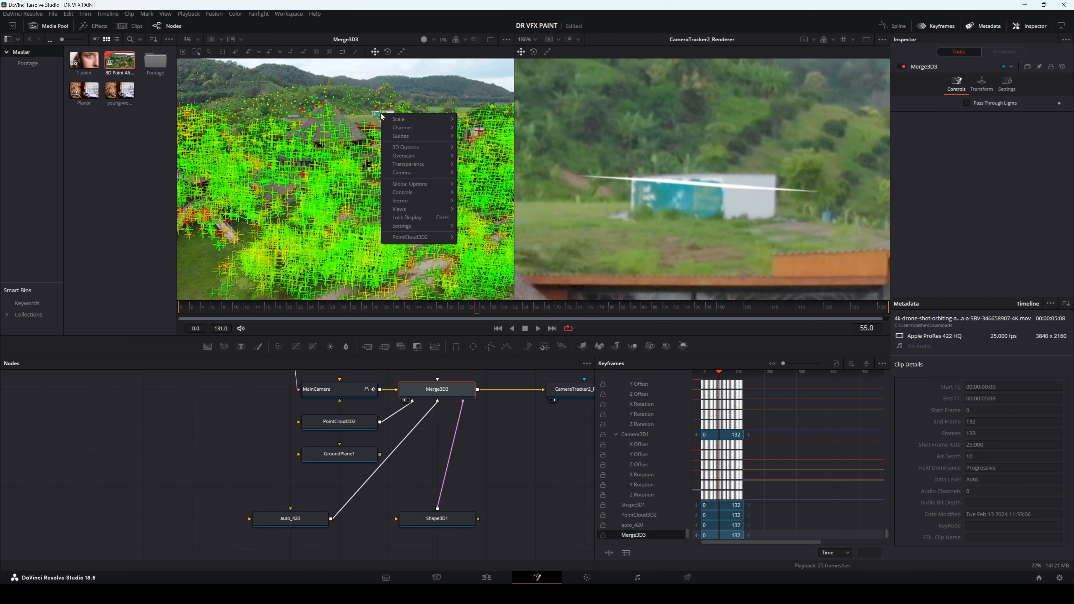
pyautogui.moveTo(446, 237)
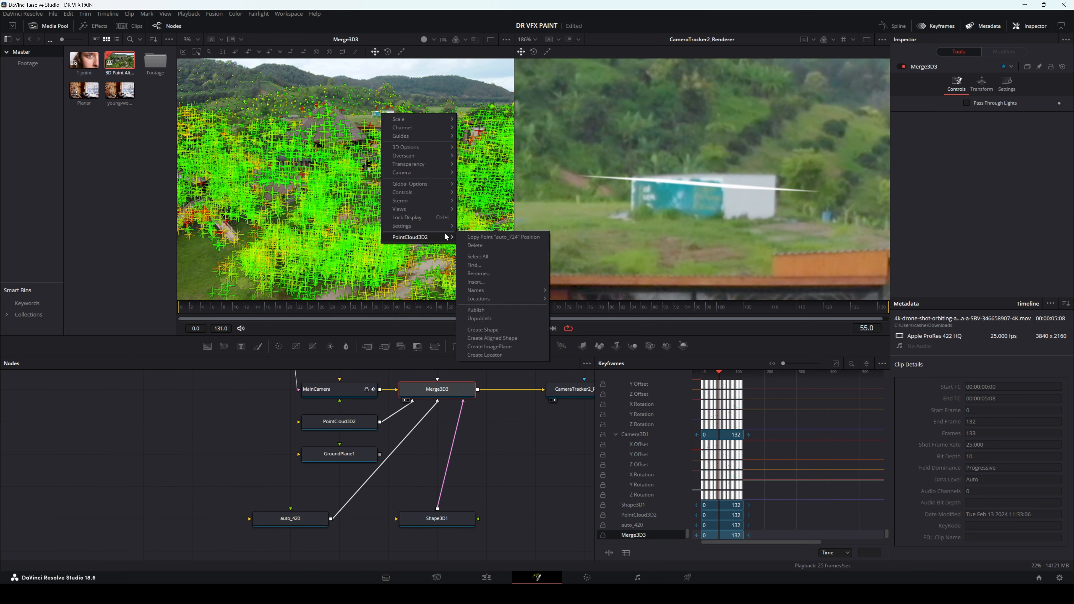
pyautogui.click(492, 354)
# Step: Place the auto_724 locator below auto_420 and connect it to Merge3D3 without its extra merge
pyautogui.scroll(-10, 415, 421)
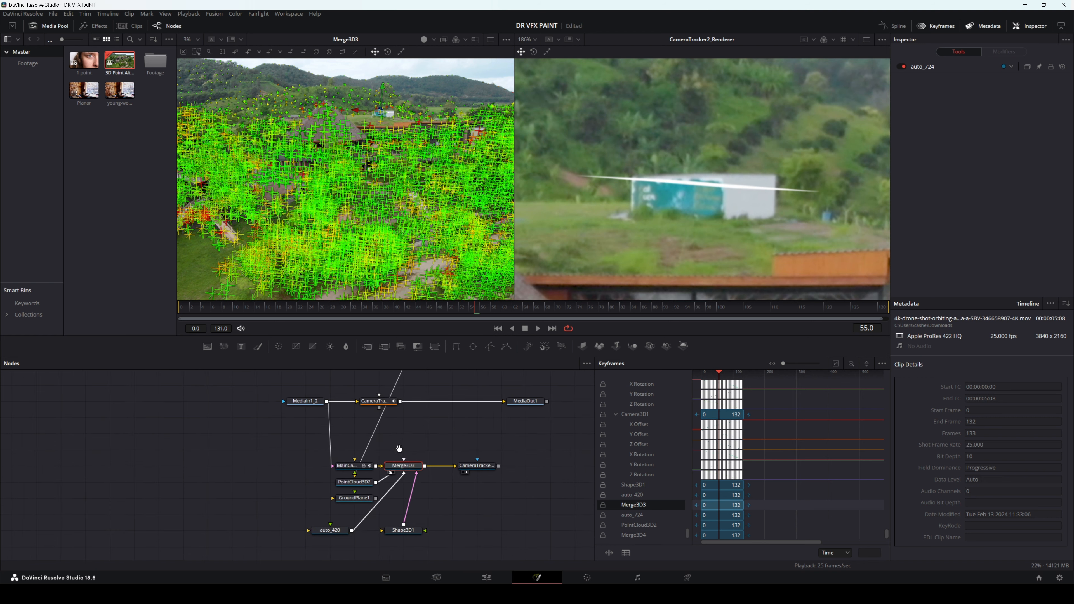
pyautogui.click(408, 405)
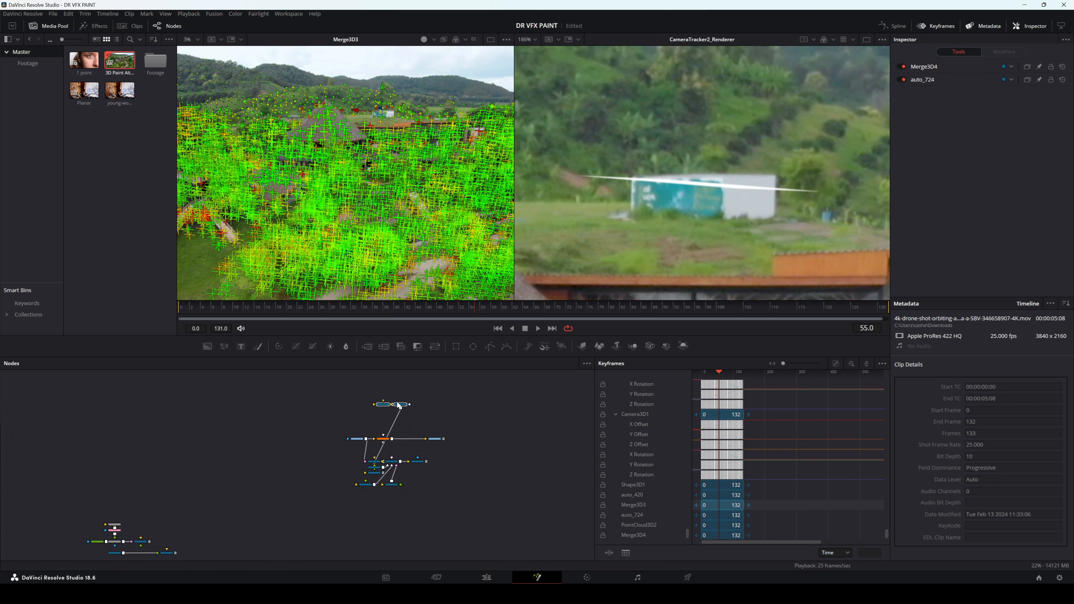
pyautogui.moveTo(399, 396); pyautogui.dragTo(342, 488)
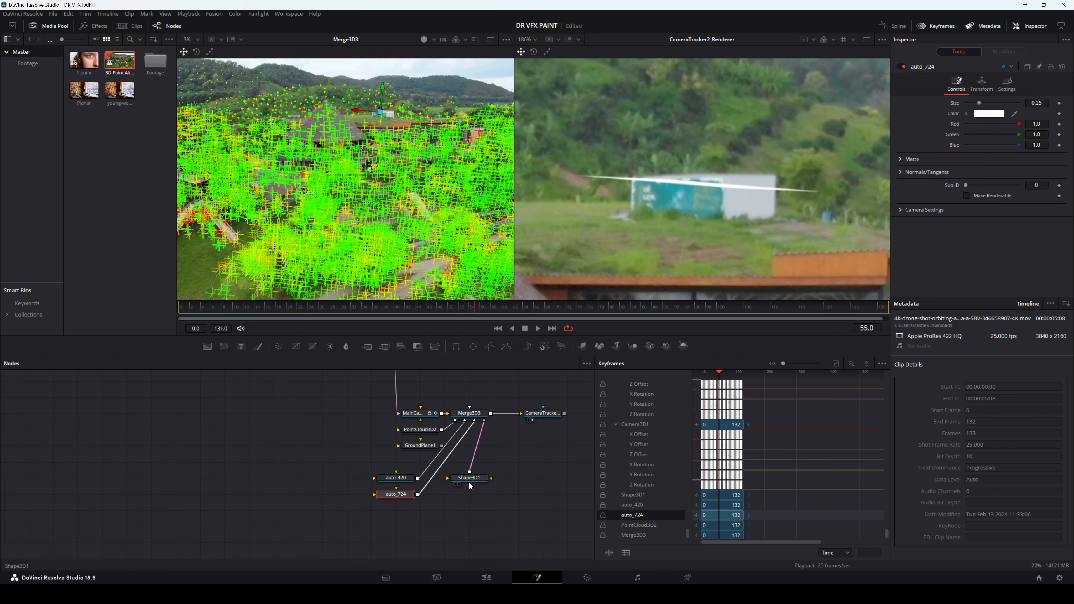
# Step: Rotate Shape3D1 to X -5.5, Y 175.5, Z -5.9 and scale it to X 0.198, Y 0.119, Z 0.001
pyautogui.click(469, 481)
pyautogui.click(994, 83)
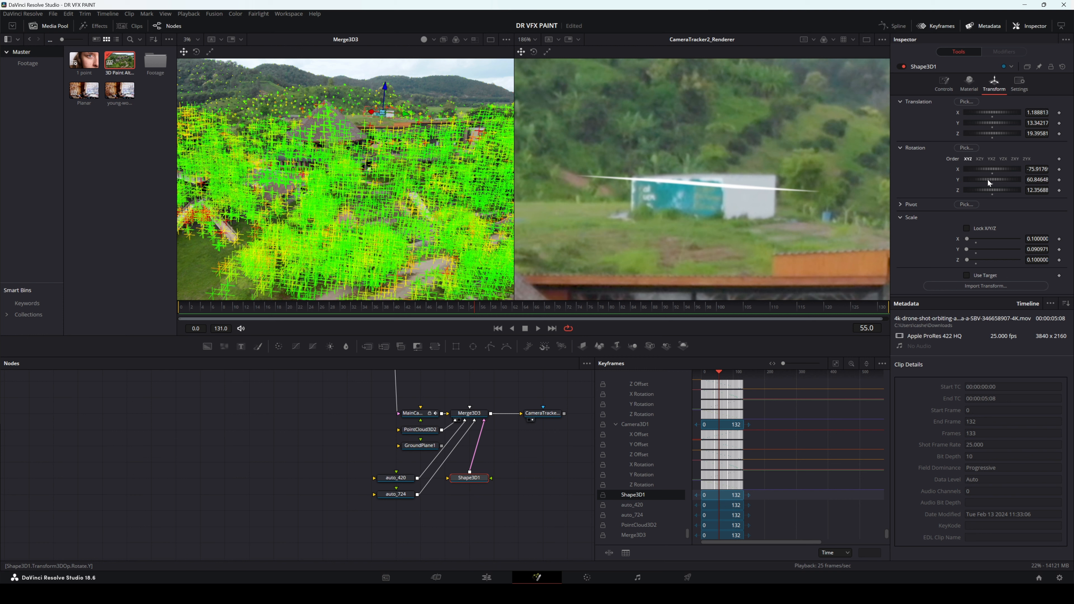
pyautogui.moveTo(988, 180)
pyautogui.mouseDown()
pyautogui.moveTo(991, 193)
pyautogui.moveTo(990, 169)
pyautogui.moveTo(1007, 179)
pyautogui.moveTo(1001, 169)
pyautogui.moveTo(1012, 170)
pyautogui.moveTo(984, 188)
pyautogui.moveTo(991, 168)
pyautogui.moveTo(990, 190)
pyautogui.mouseUp()
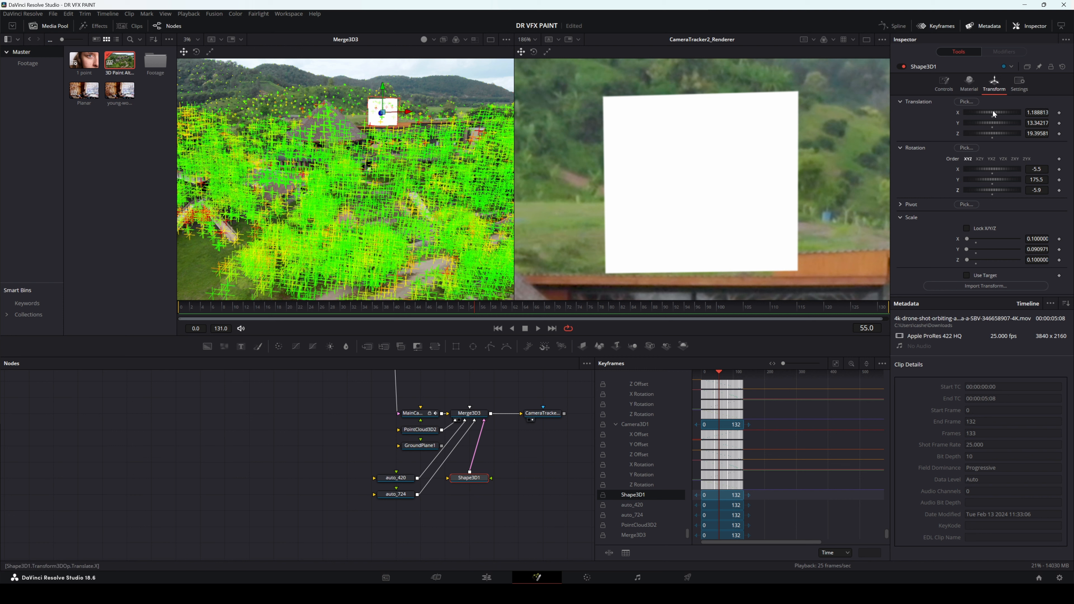
pyautogui.moveTo(968, 241); pyautogui.dragTo(969, 239)
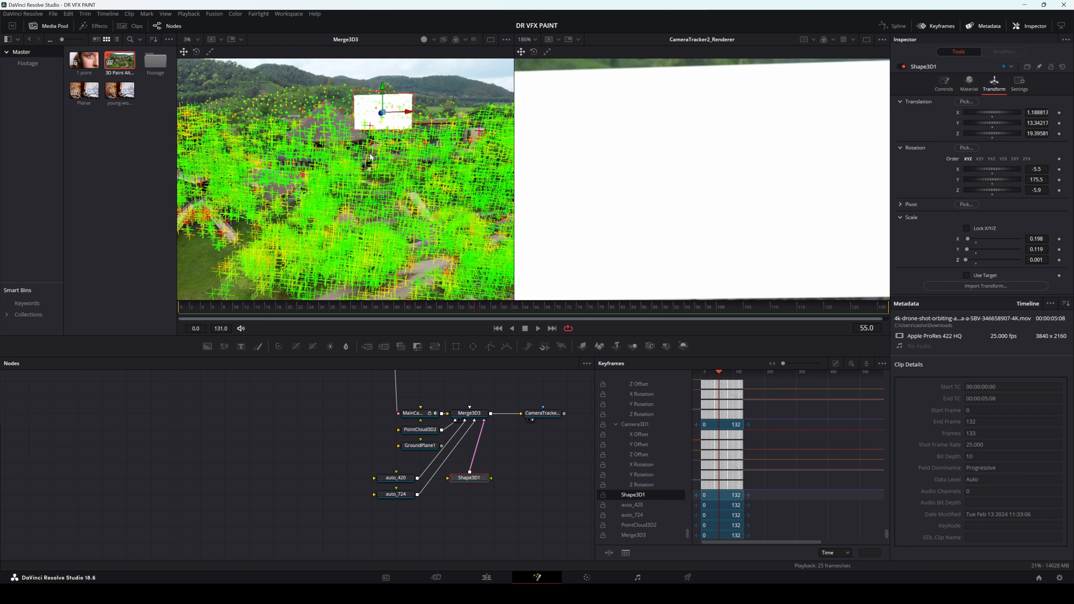
# Step: Switch the Merge3D3 viewer from the main camera to the Perspective camera and bring the Shape3D1 plane into close view
pyautogui.rightClick(354, 152)
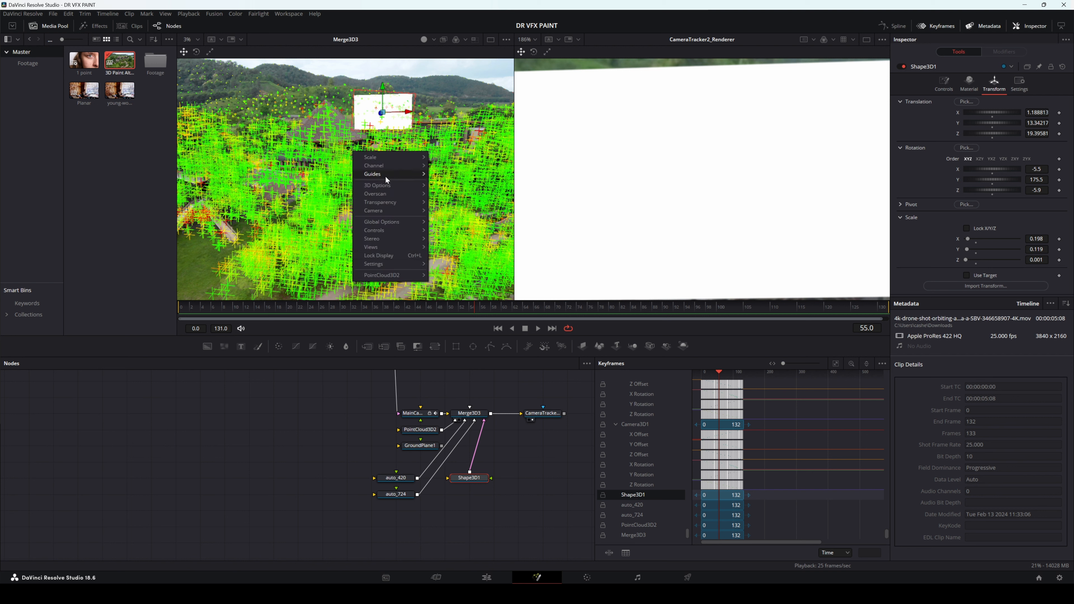
pyautogui.moveTo(388, 189)
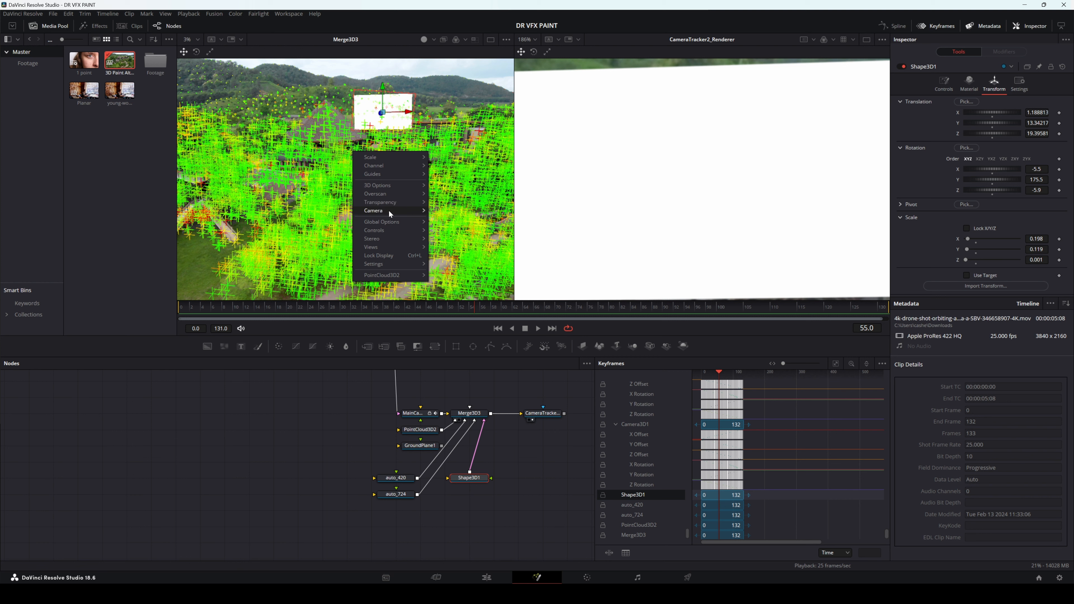
pyautogui.moveTo(390, 214)
pyautogui.rightClick(339, 176)
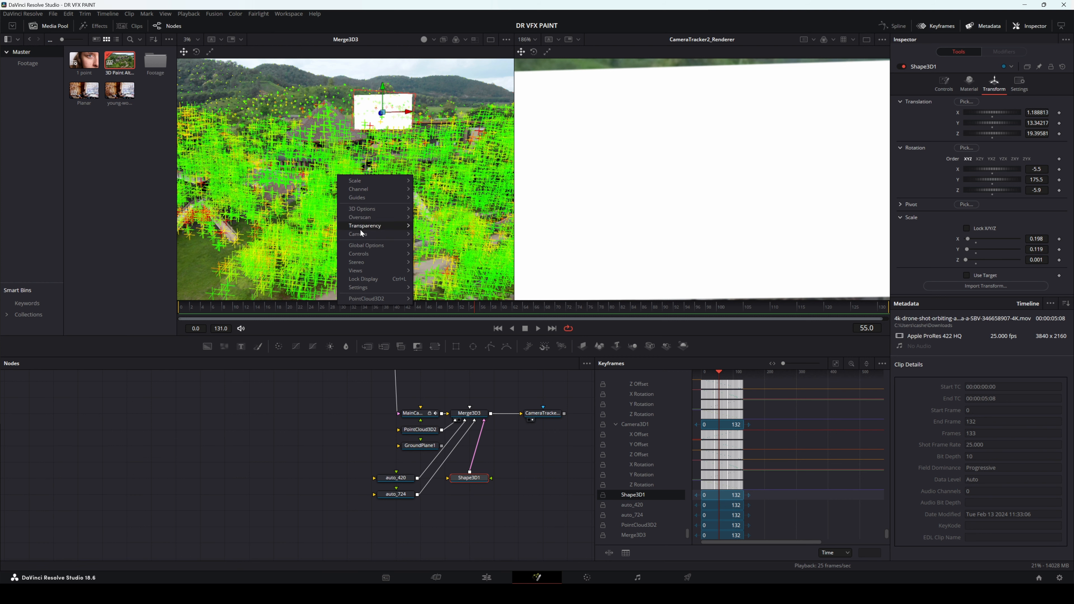
pyautogui.moveTo(366, 237)
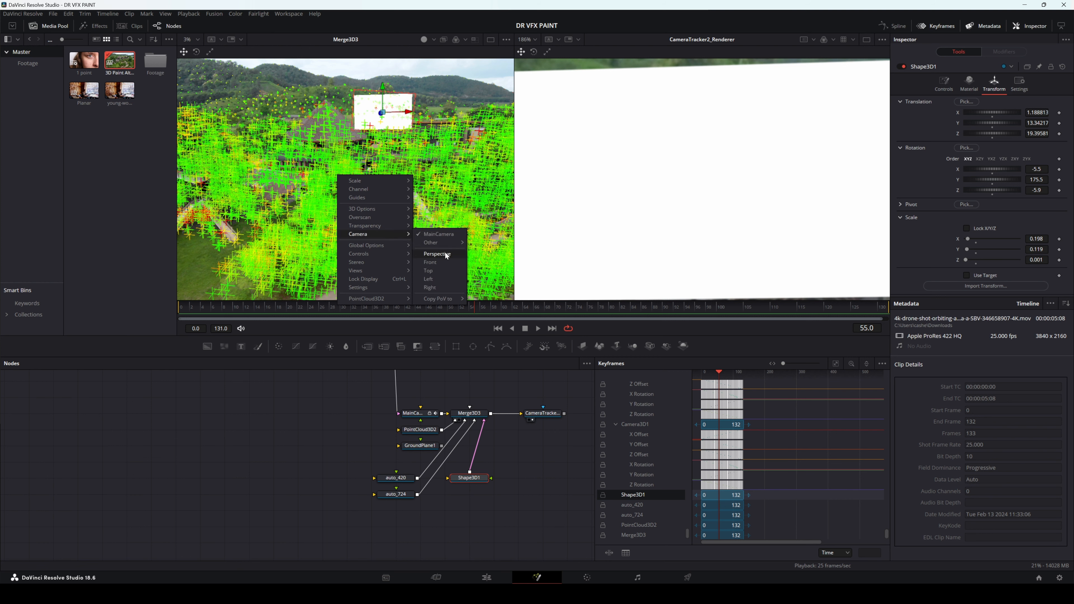
pyautogui.click(437, 254)
pyautogui.scroll(6, 341, 225)
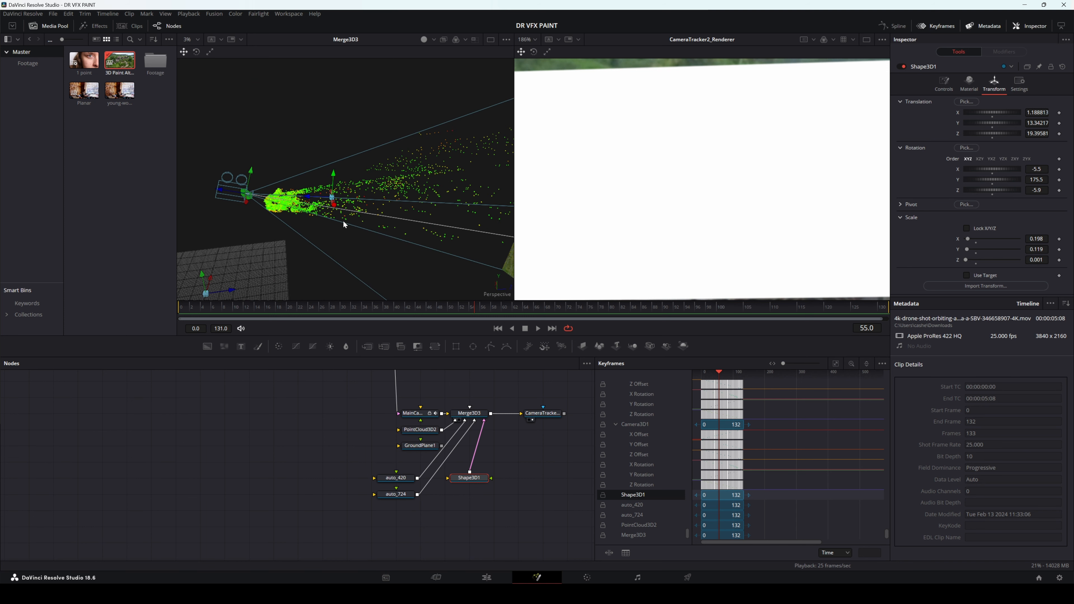
pyautogui.moveTo(341, 232); pyautogui.dragTo(366, 181)
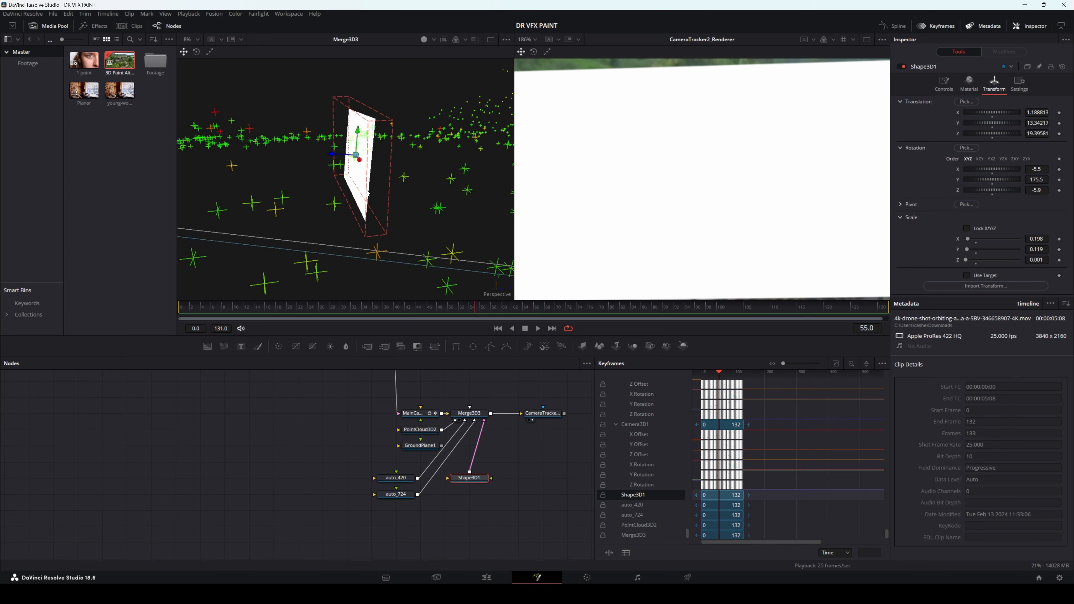
# Step: Select both point locators and examine their position relative to the Shape3D1 plane in the 3D scene and the rendered shot
pyautogui.click(387, 485)
pyautogui.moveTo(372, 466); pyautogui.dragTo(402, 505)
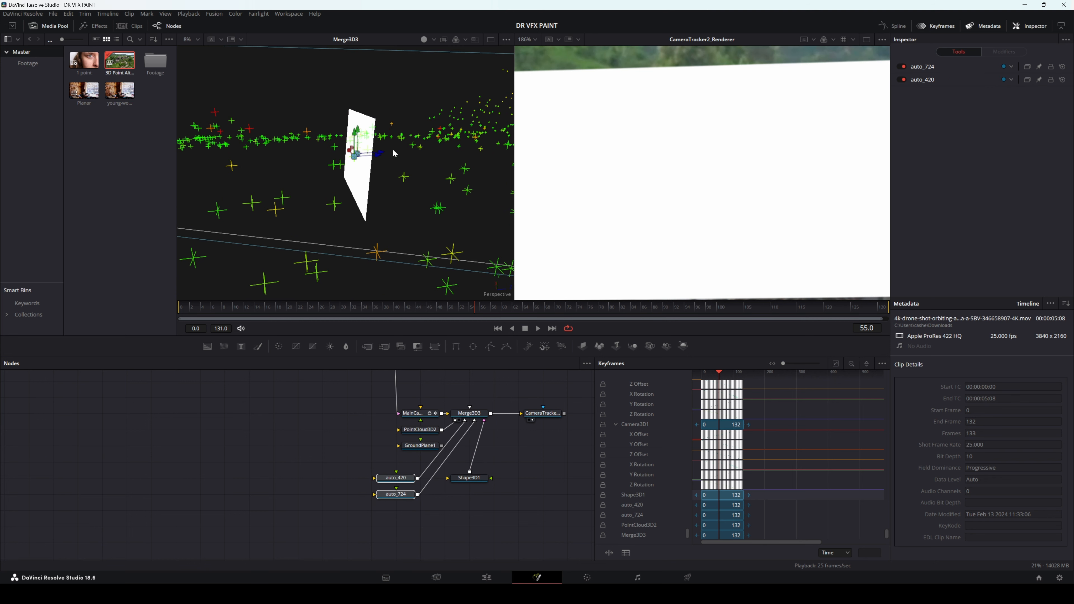
pyautogui.moveTo(396, 159); pyautogui.dragTo(473, 145)
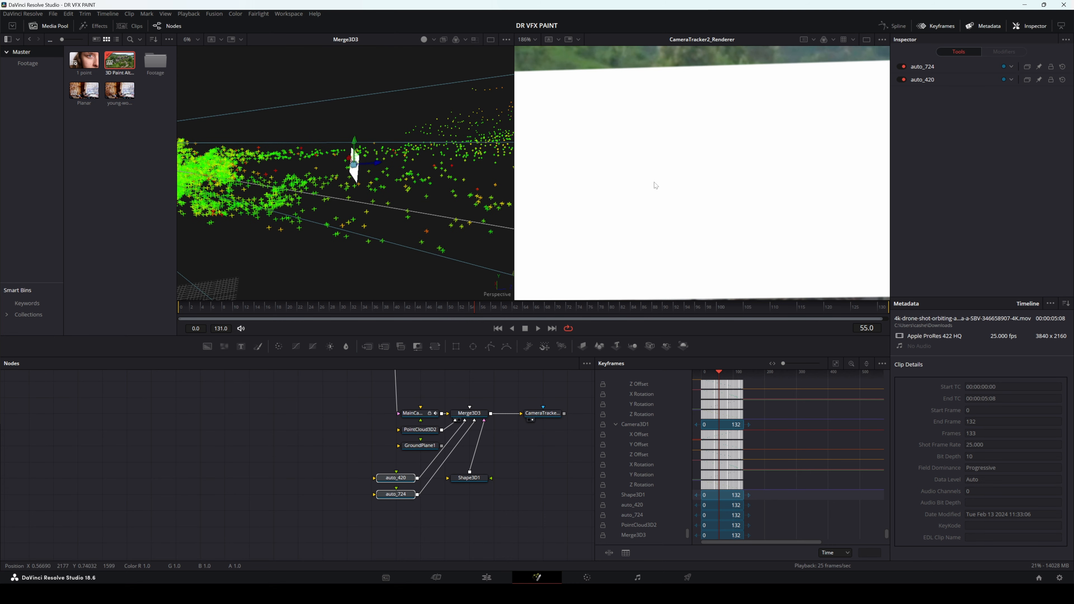
pyautogui.scroll(-5, 655, 186)
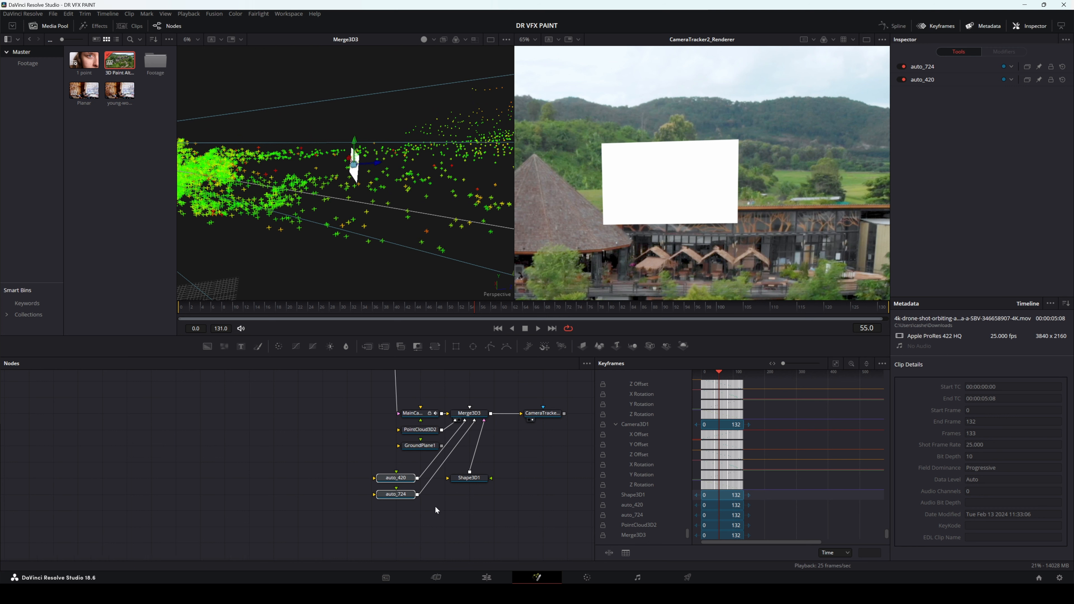
pyautogui.scroll(-1, 436, 507)
# Step: Move Shape3D1 below the locators in the node graph and connect a new Checker node to it
pyautogui.click(367, 514)
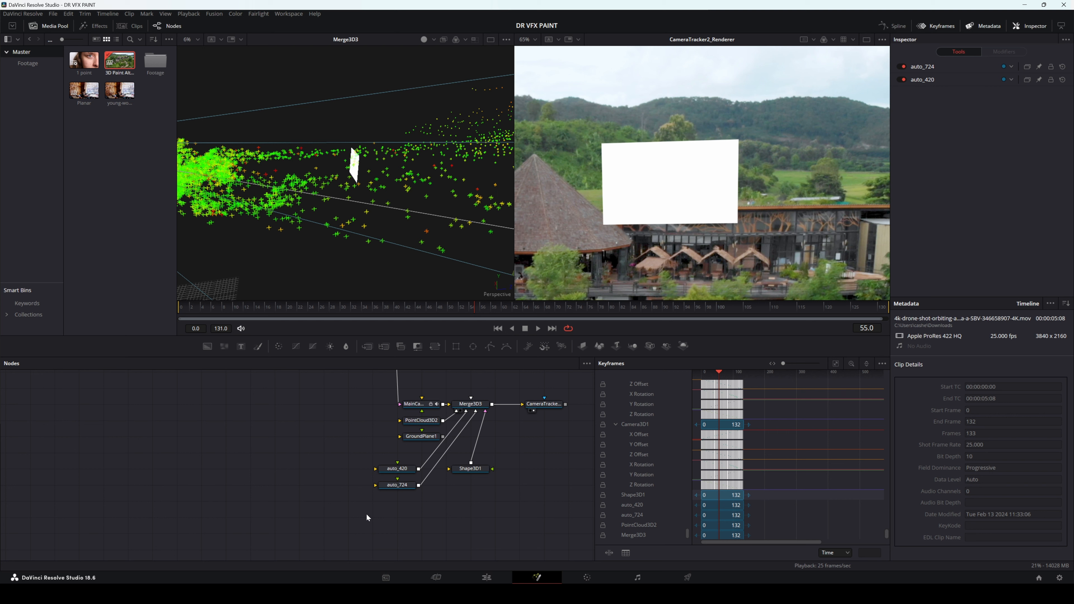
pyautogui.moveTo(470, 468); pyautogui.dragTo(470, 516)
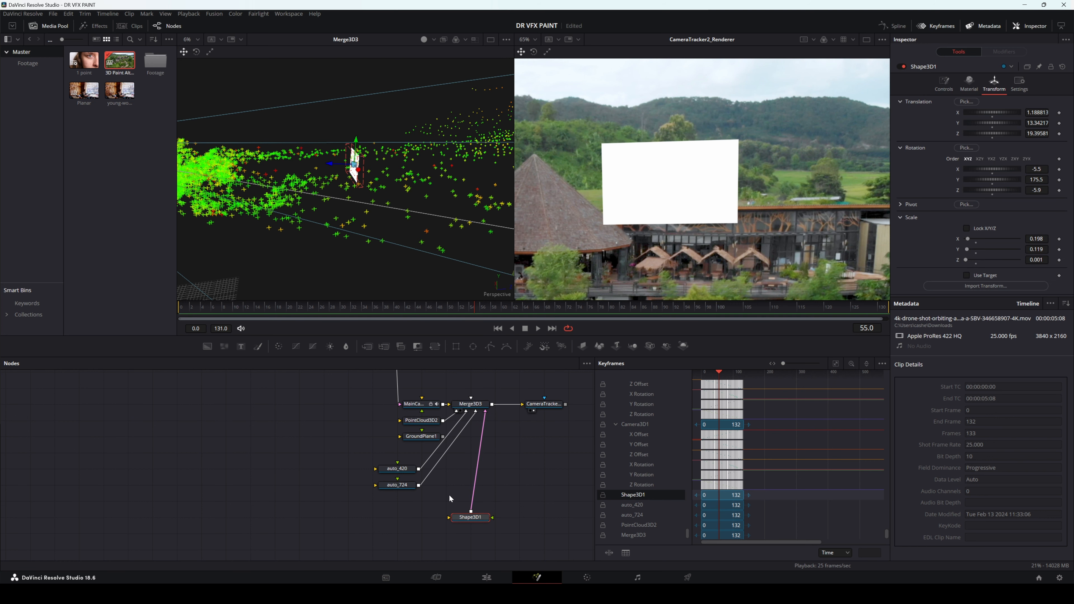
pyautogui.click(367, 519)
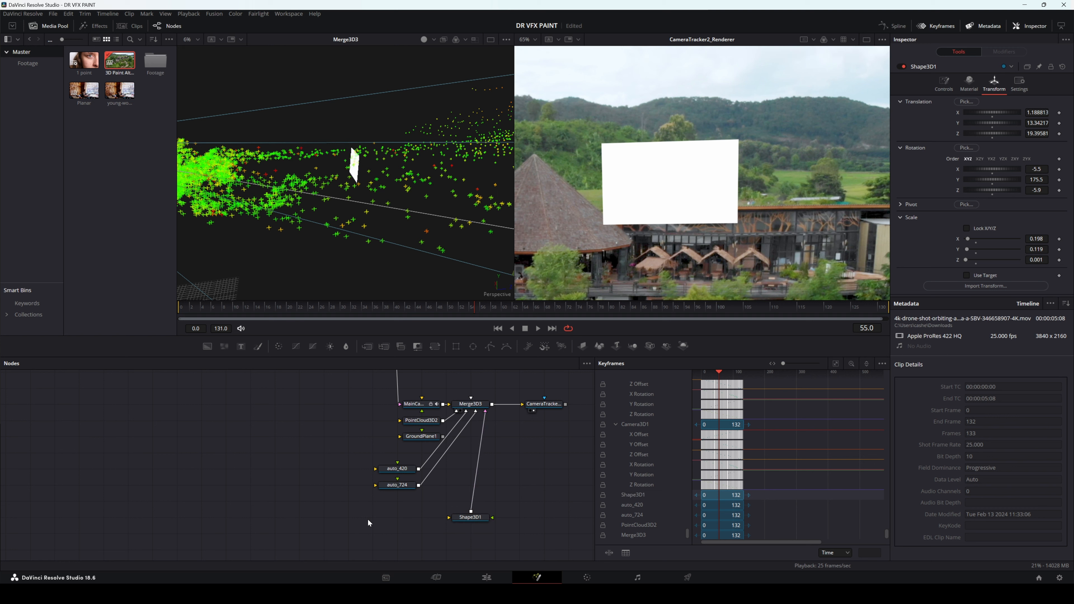
pyautogui.hotkey('shift', 'space')
pyautogui.write('check')
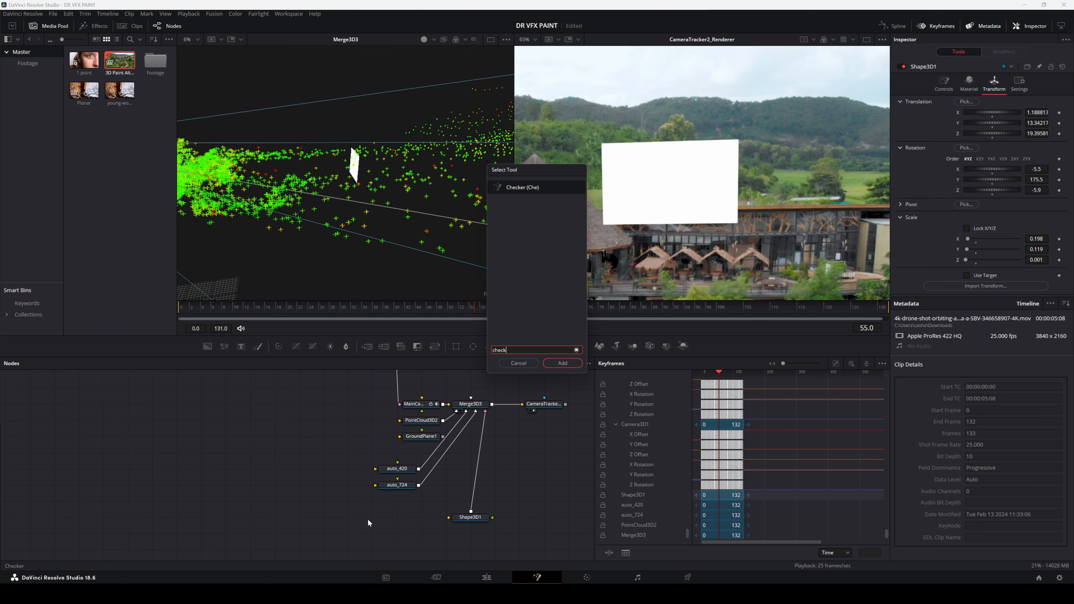
pyautogui.press('Return')
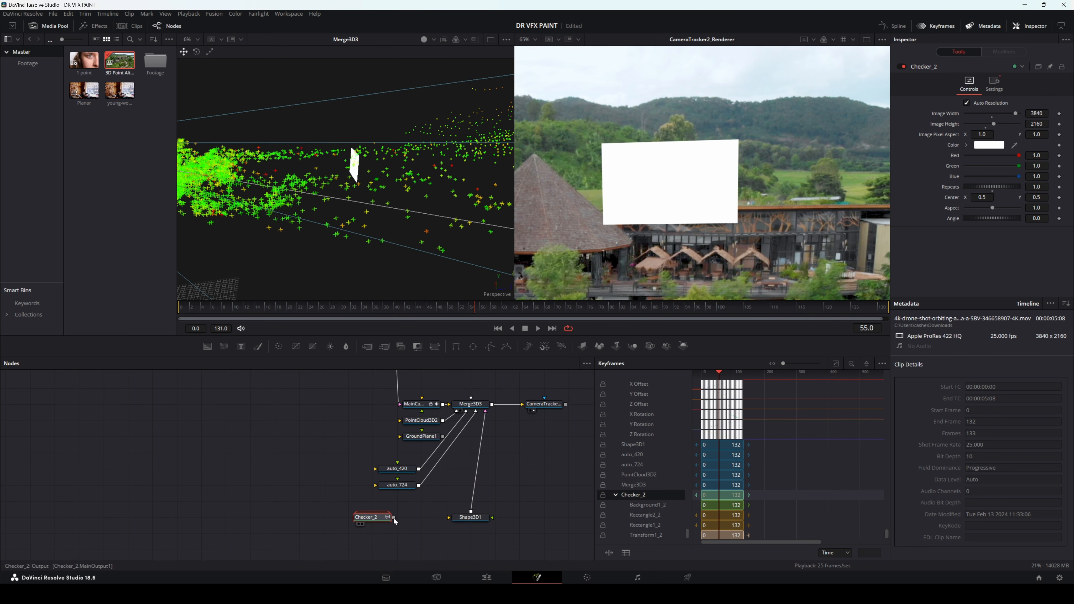
pyautogui.moveTo(394, 518); pyautogui.dragTo(457, 518)
pyautogui.click(465, 517)
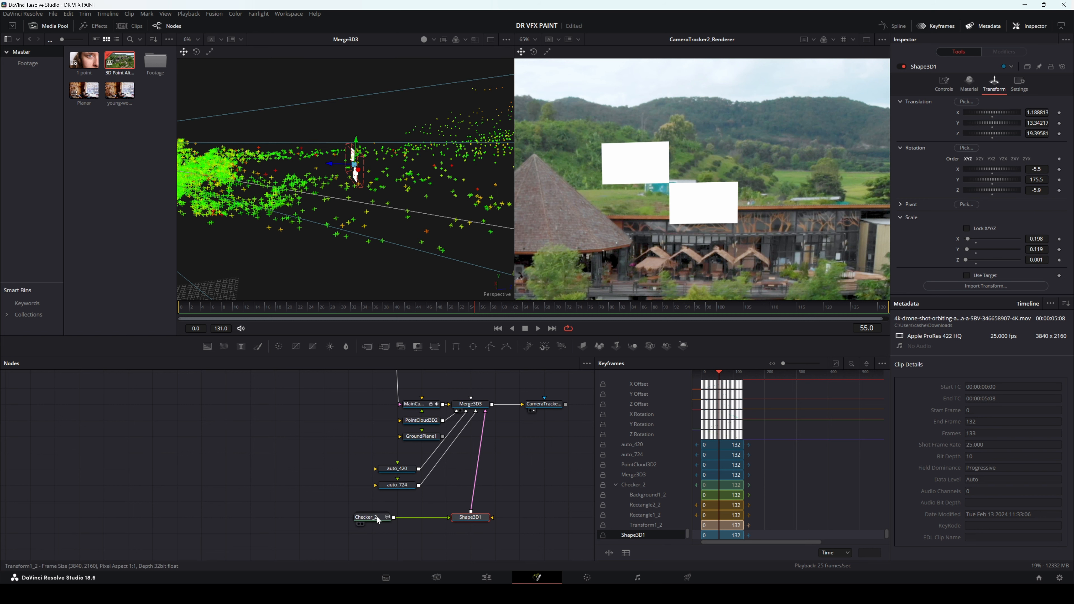
# Step: Set the Repeats of Checker_2 to 5
pyautogui.click(366, 517)
pyautogui.moveTo(979, 188); pyautogui.dragTo(1019, 186)
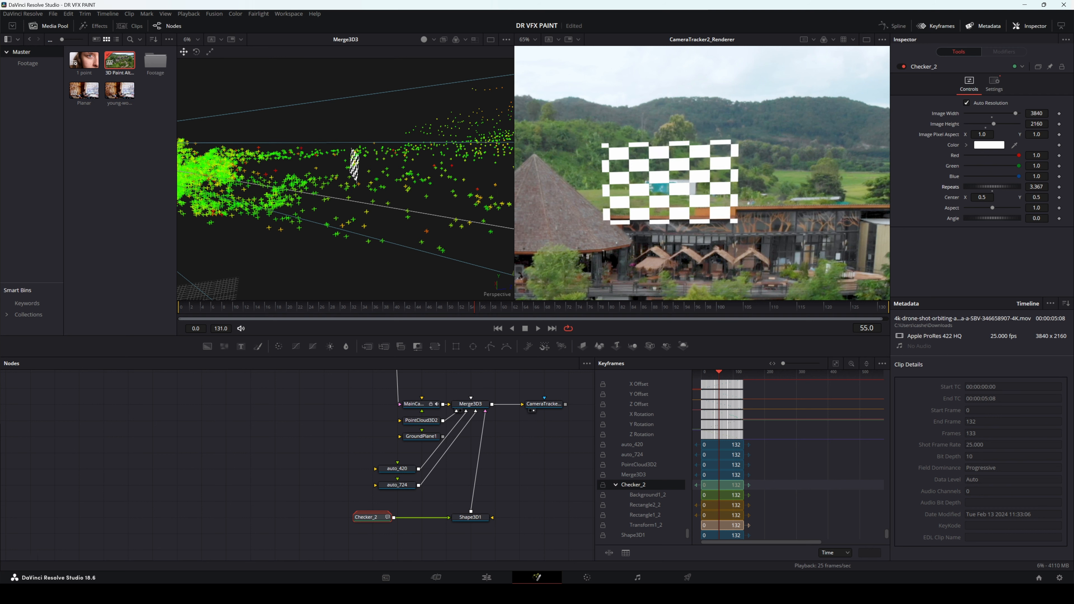
pyautogui.write('5')
pyautogui.press('Tab')
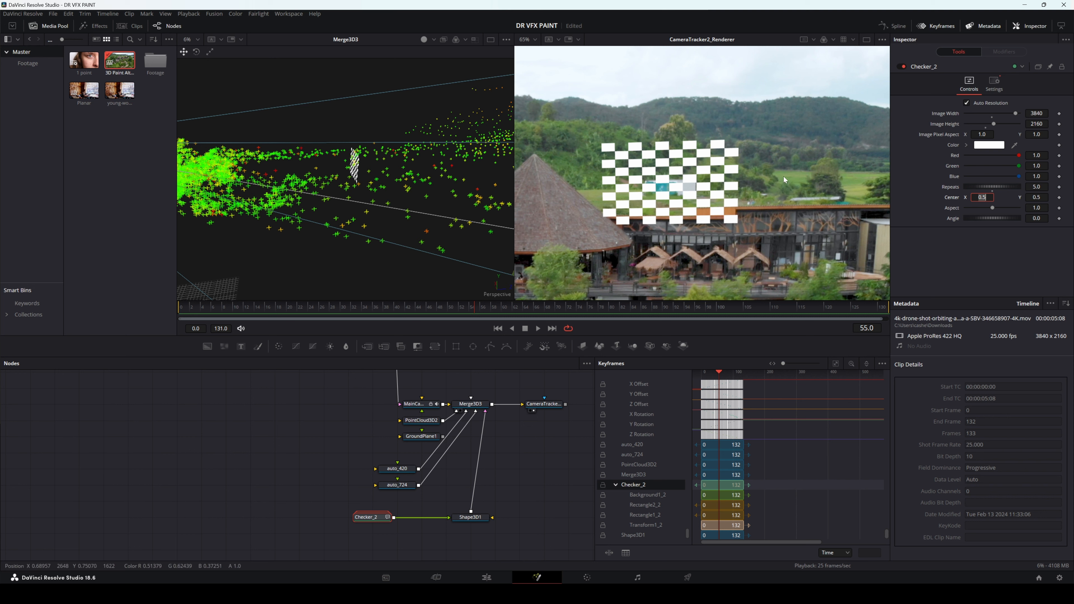
# Step: Play and scrub the shot from its start to check how well the checkered plane sticks to the container
pyautogui.scroll(2, 670, 181)
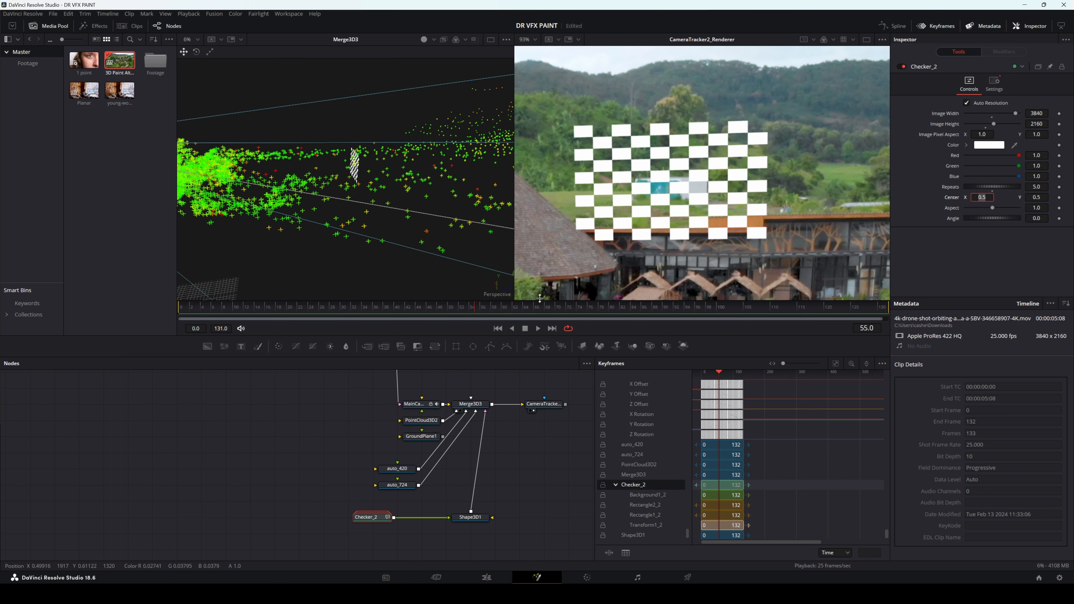
pyautogui.click(501, 329)
pyautogui.click(536, 328)
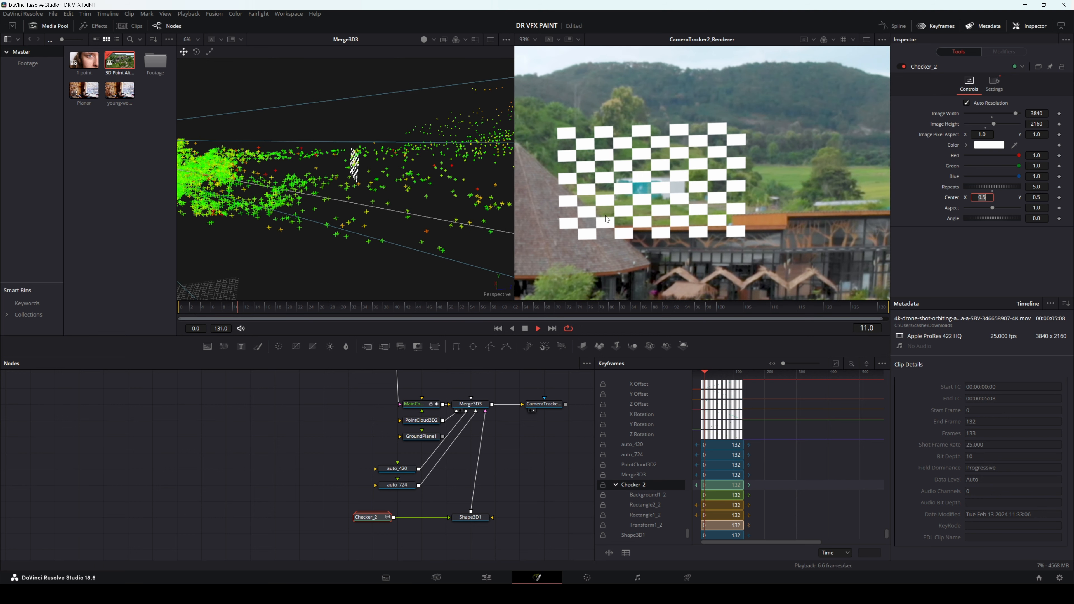
pyautogui.scroll(3, 660, 187)
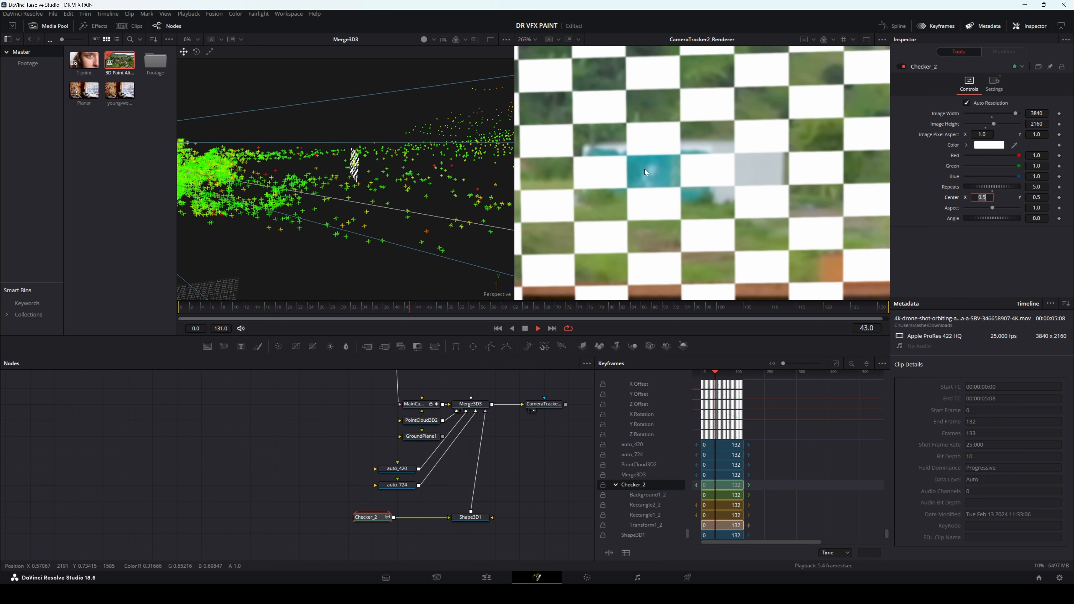
pyautogui.scroll(-3, 645, 171)
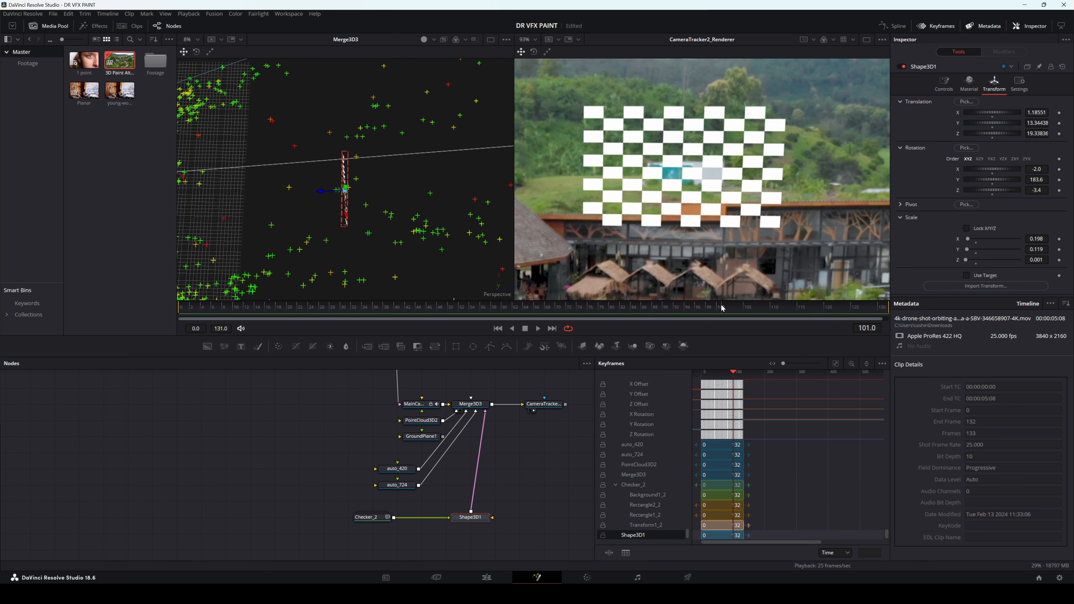
pyautogui.moveTo(723, 309); pyautogui.dragTo(365, 296)
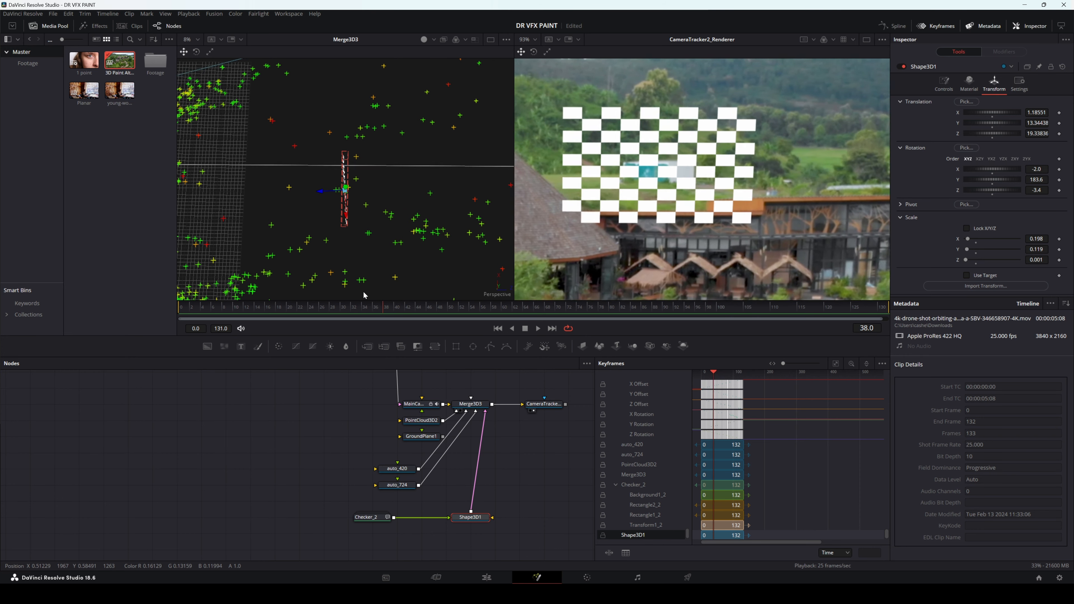
pyautogui.moveTo(365, 296); pyautogui.dragTo(339, 296)
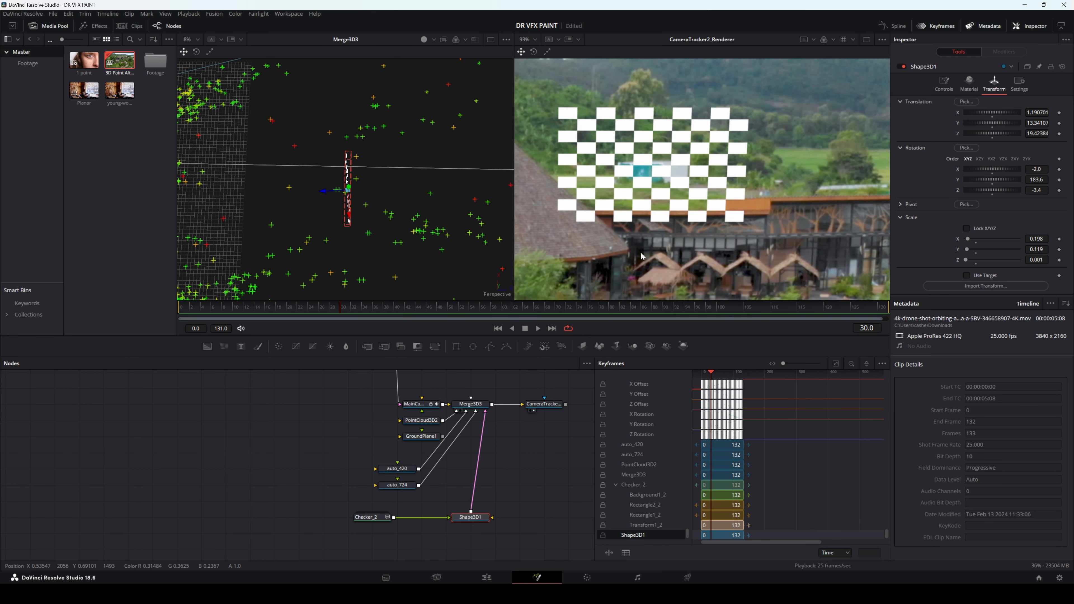
# Step: Disconnect Checker_2 from Shape3D1 and Shape3D1 from Merge3D3, and move the Checker_2 node farther away from Shape3D1
pyautogui.moveTo(523, 436); pyautogui.dragTo(511, 414)
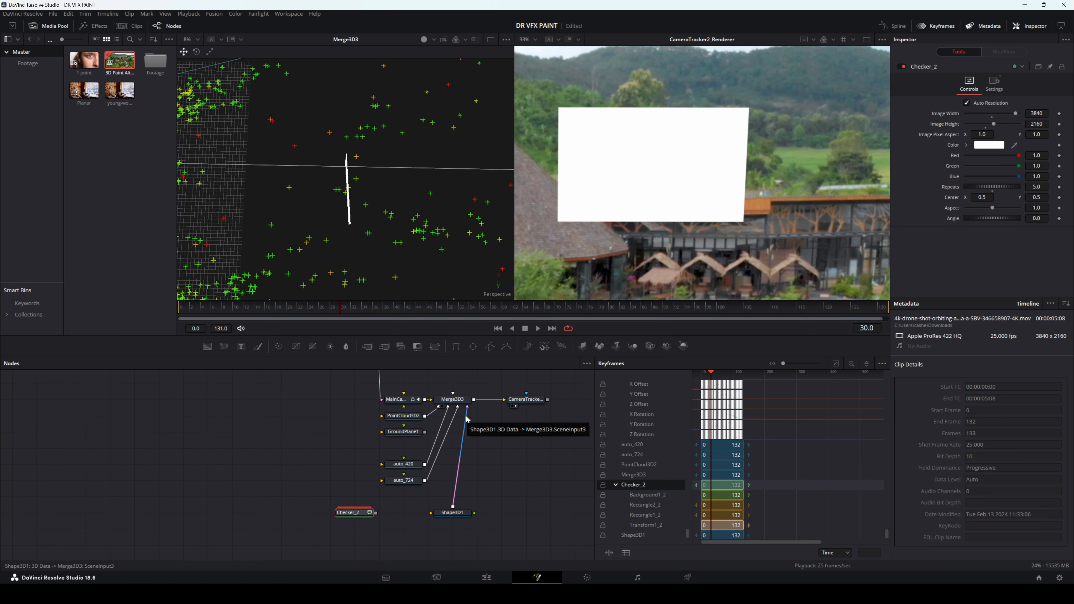
pyautogui.moveTo(466, 420); pyautogui.dragTo(459, 478)
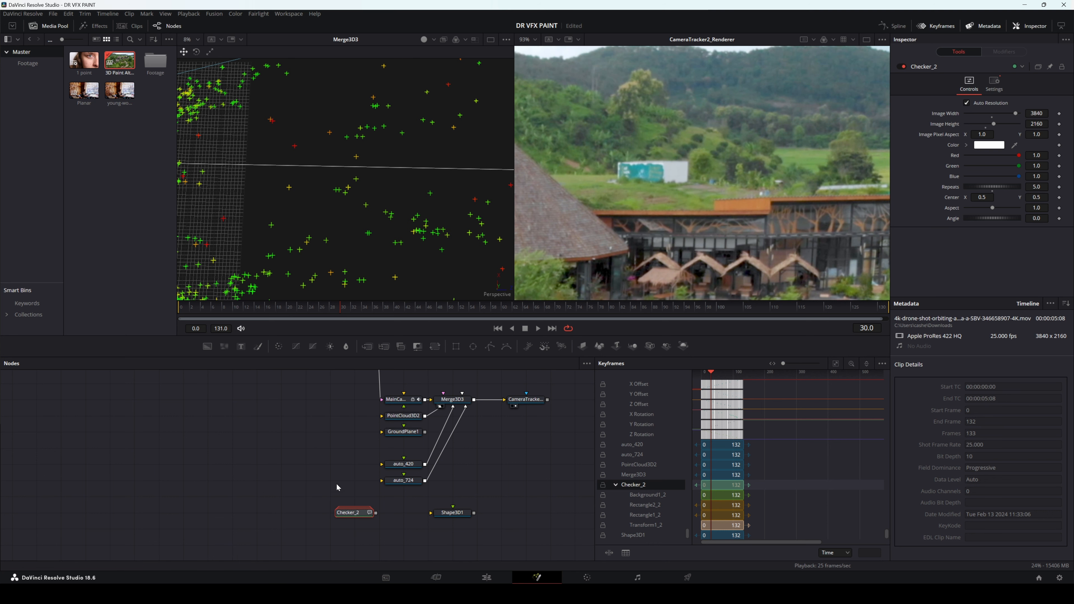
pyautogui.moveTo(355, 513); pyautogui.dragTo(257, 512)
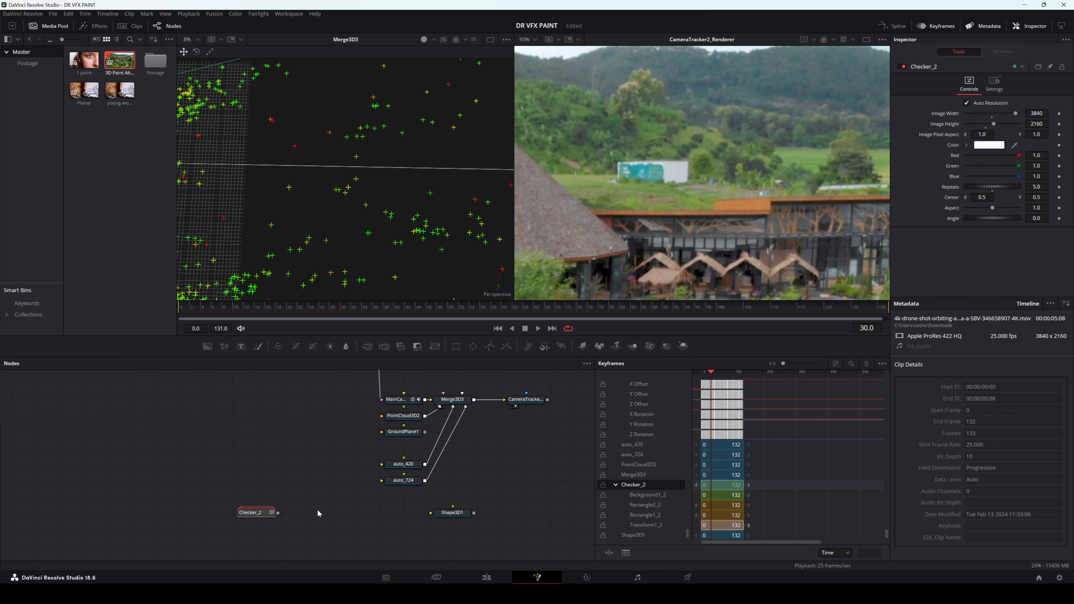
# Step: Move the MediaIn1_2 node farther from the camera tracker in the node graph and go to frame 68
pyautogui.scroll(-2, 342, 482)
pyautogui.moveTo(328, 420); pyautogui.dragTo(332, 433)
pyautogui.moveTo(355, 389); pyautogui.dragTo(302, 389)
pyautogui.moveTo(518, 308); pyautogui.dragTo(546, 314)
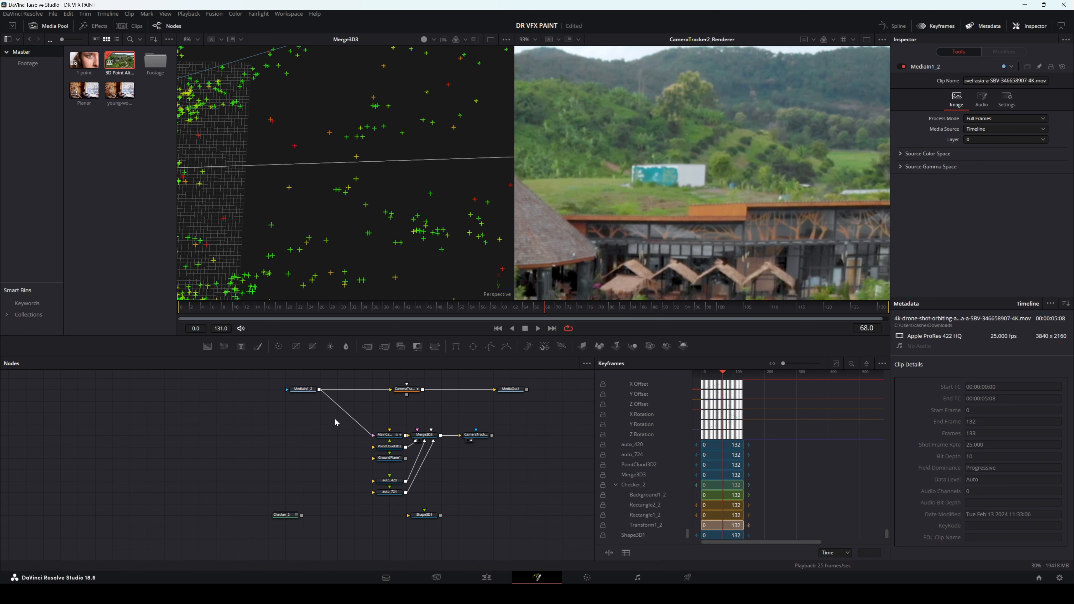
# Step: Add a Time Speed node below MediaIn1_2 and feed it from the MediaIn1_2 output
pyautogui.click(309, 456)
pyautogui.hotkey('shift', 'space')
pyautogui.write('time')
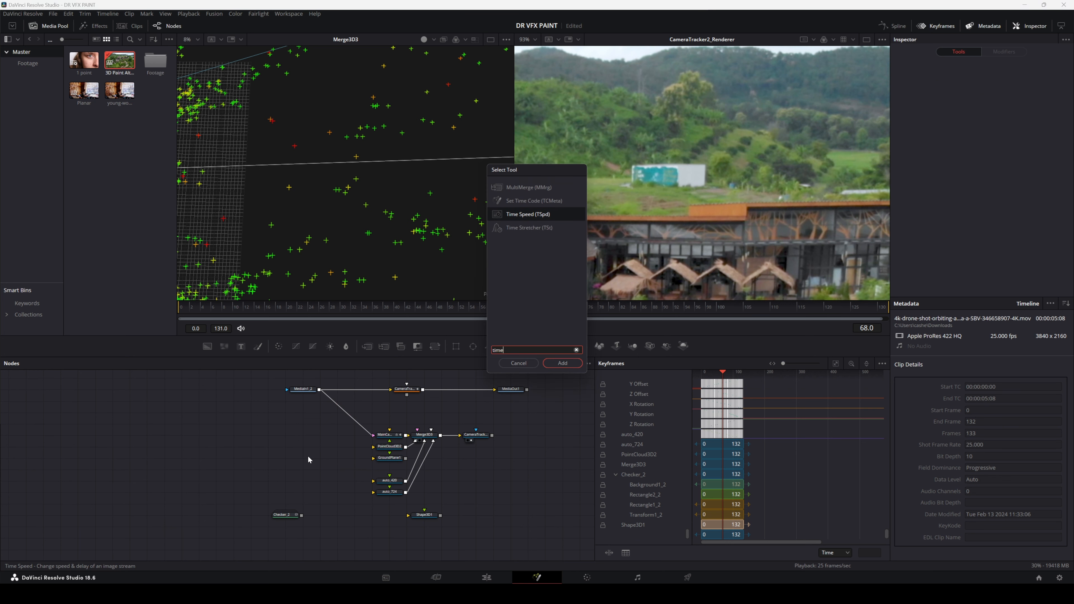
pyautogui.press('Return')
pyautogui.moveTo(310, 460); pyautogui.dragTo(328, 460)
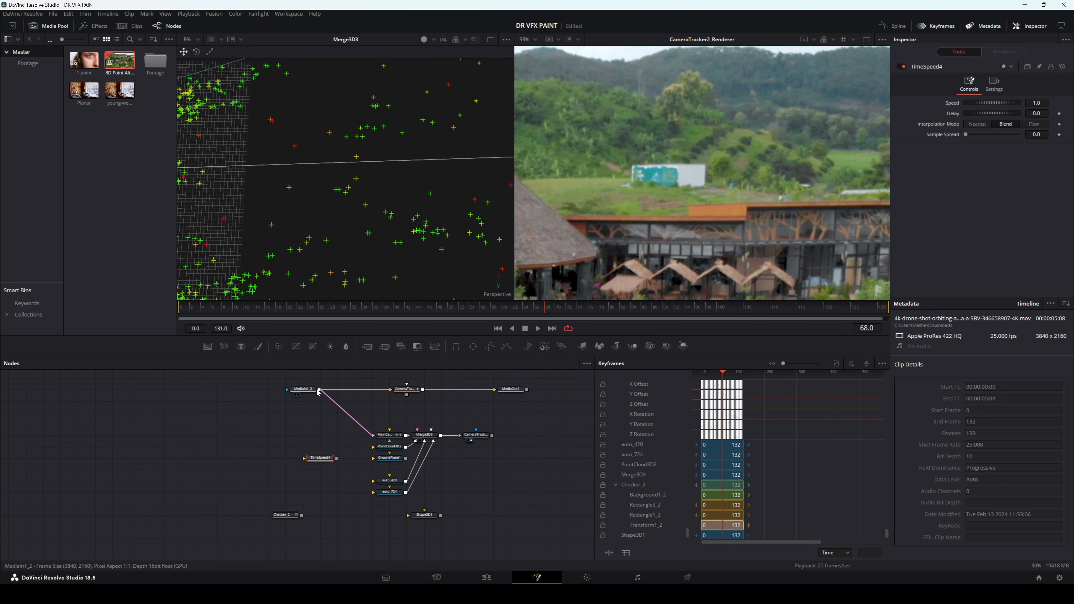
pyautogui.moveTo(319, 390); pyautogui.dragTo(303, 459)
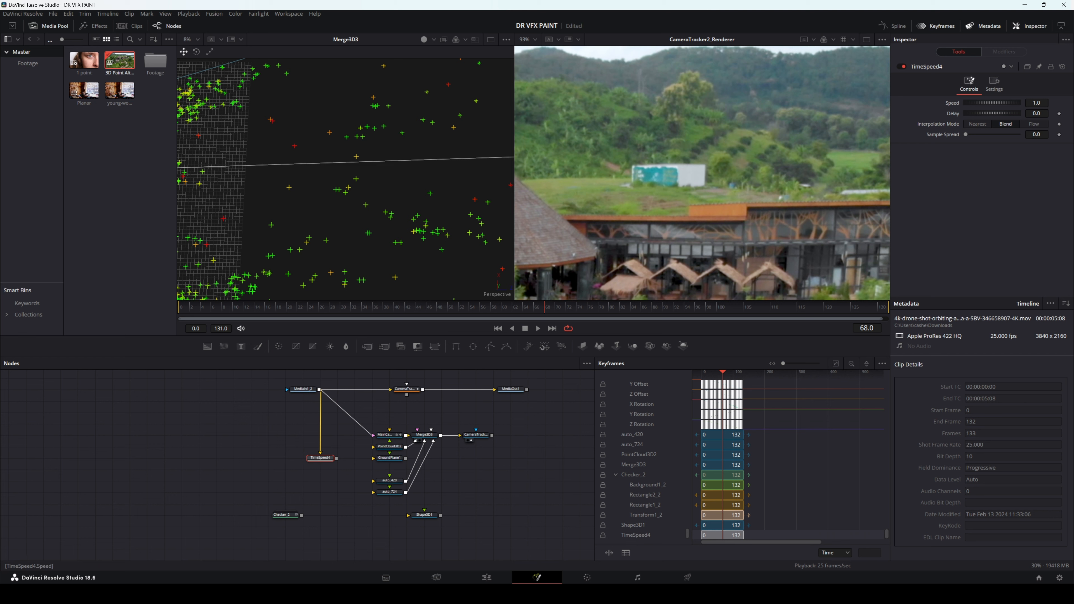
# Step: Freeze the footage in the Time Speed node with a Delay of 68 and a Speed of 0
pyautogui.click(1035, 113)
pyautogui.write('68')
pyautogui.press('Tab')
pyautogui.press('Tab')
pyautogui.write('0')
pyautogui.press('Tab')
pyautogui.click(316, 463)
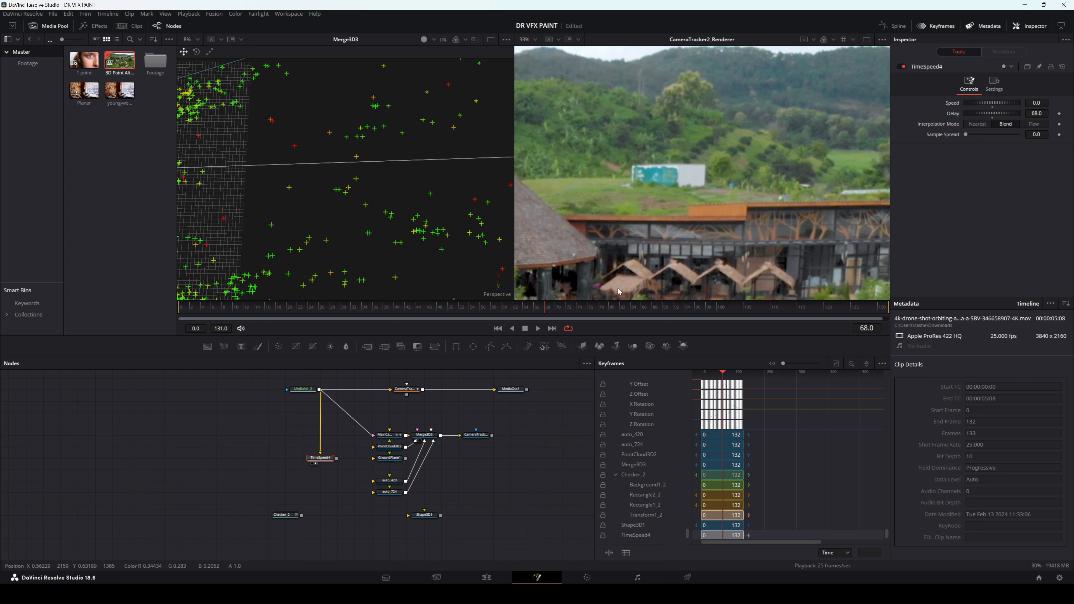
pyautogui.moveTo(557, 311); pyautogui.dragTo(514, 302)
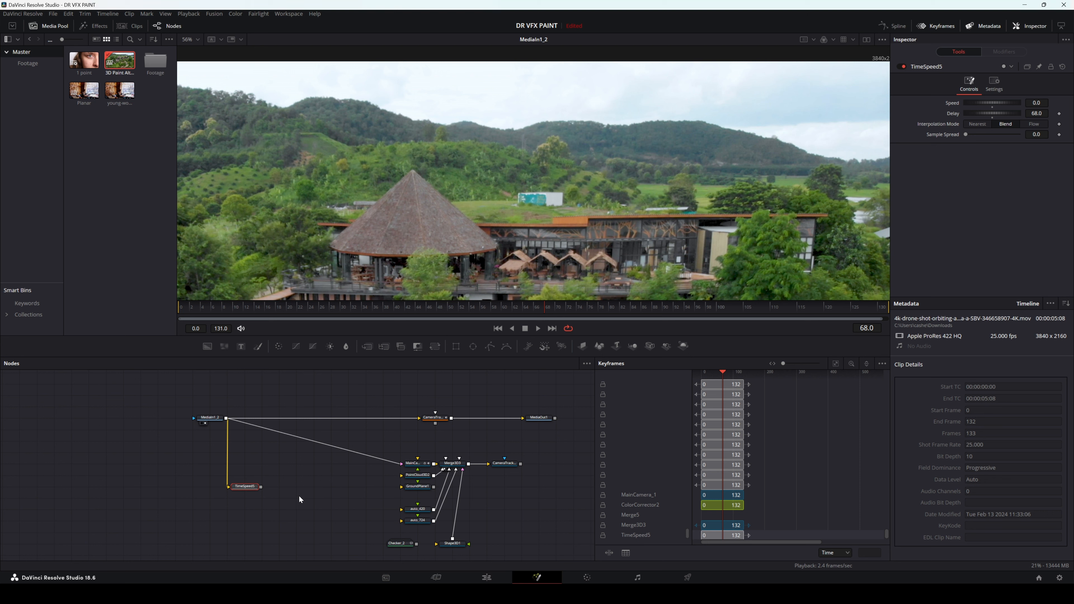
# Step: Add a Background node merged with the TimeSpeed5 output
pyautogui.hotkey('shift', 'space')
pyautogui.write('time')
pyautogui.write('bac')
pyautogui.press('Return')
pyautogui.hscroll(2, 300, 499)
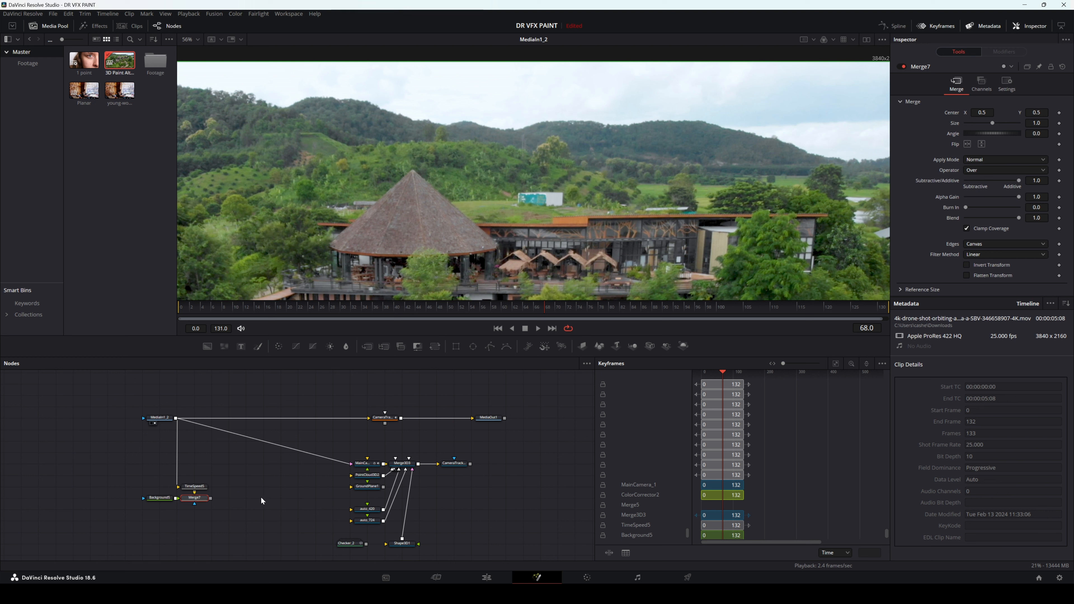
# Step: Delete the Merge7 node, move Background5 to the other side of TimeSpeed5 and make the background fully transparent
pyautogui.press('Delete')
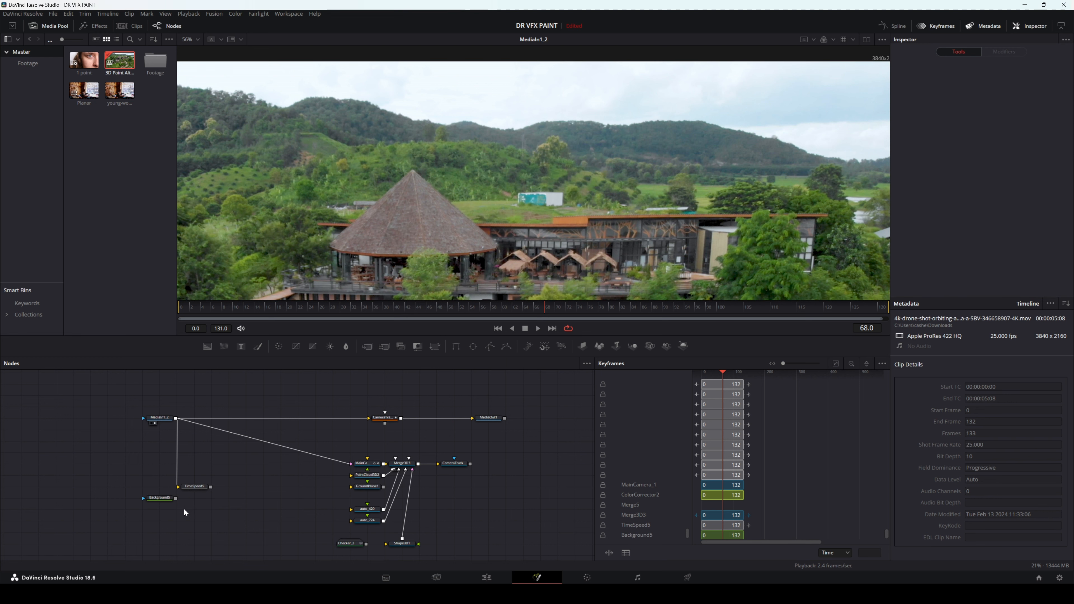
pyautogui.moveTo(156, 506); pyautogui.dragTo(244, 507)
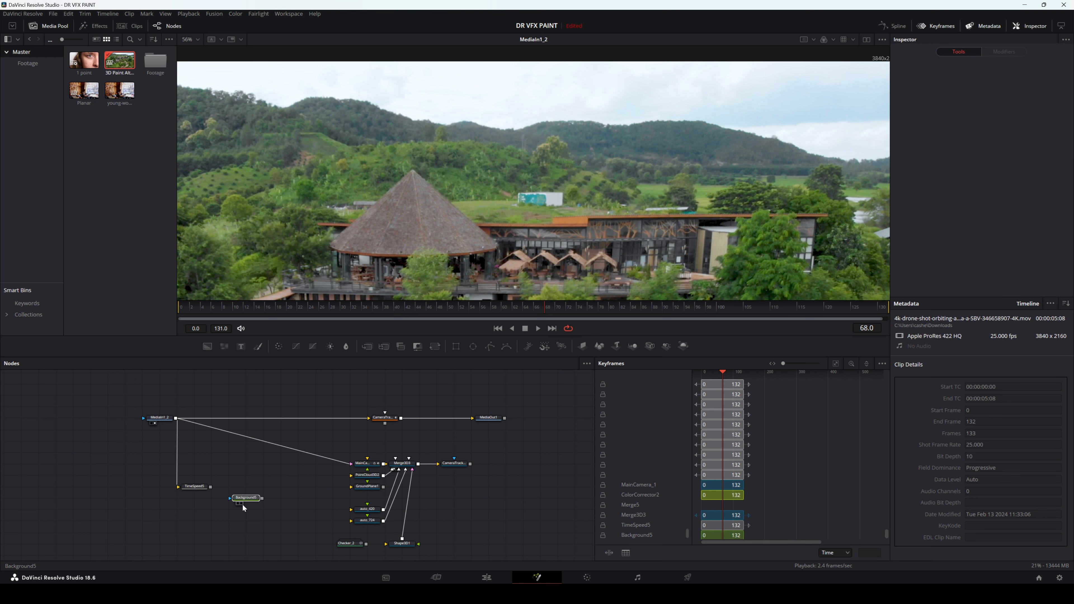
pyautogui.moveTo(1021, 193); pyautogui.dragTo(847, 204)
pyautogui.moveTo(250, 499); pyautogui.dragTo(248, 488)
# Step: Add a Paint node below Background5 and feed it from the Background5 output
pyautogui.click(293, 498)
pyautogui.hotkey('shift', 'space')
pyautogui.write('paint')
pyautogui.press('Return')
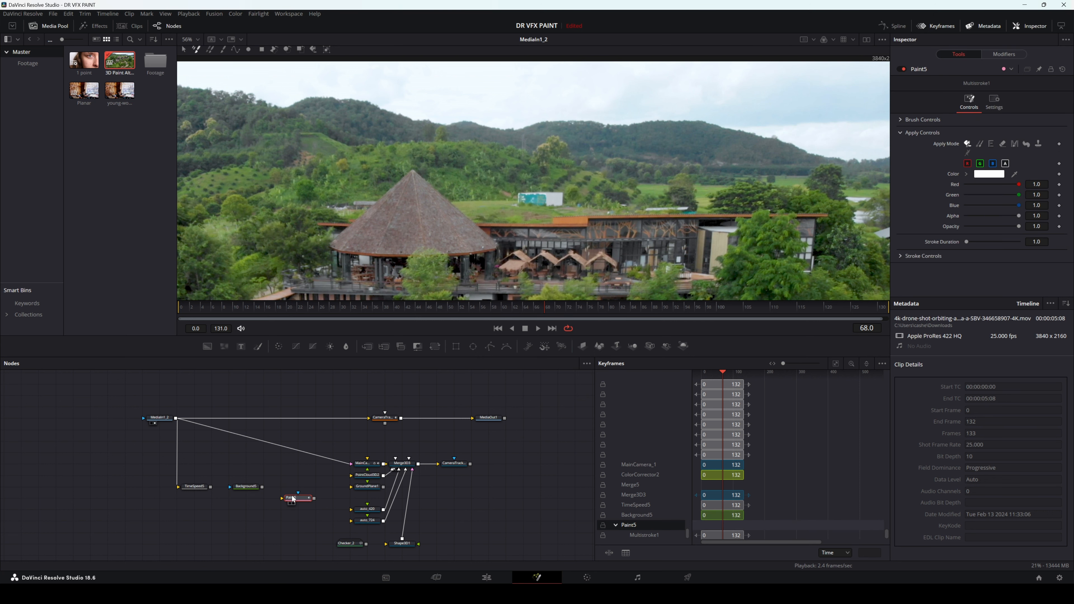
pyautogui.moveTo(293, 498); pyautogui.dragTo(229, 499)
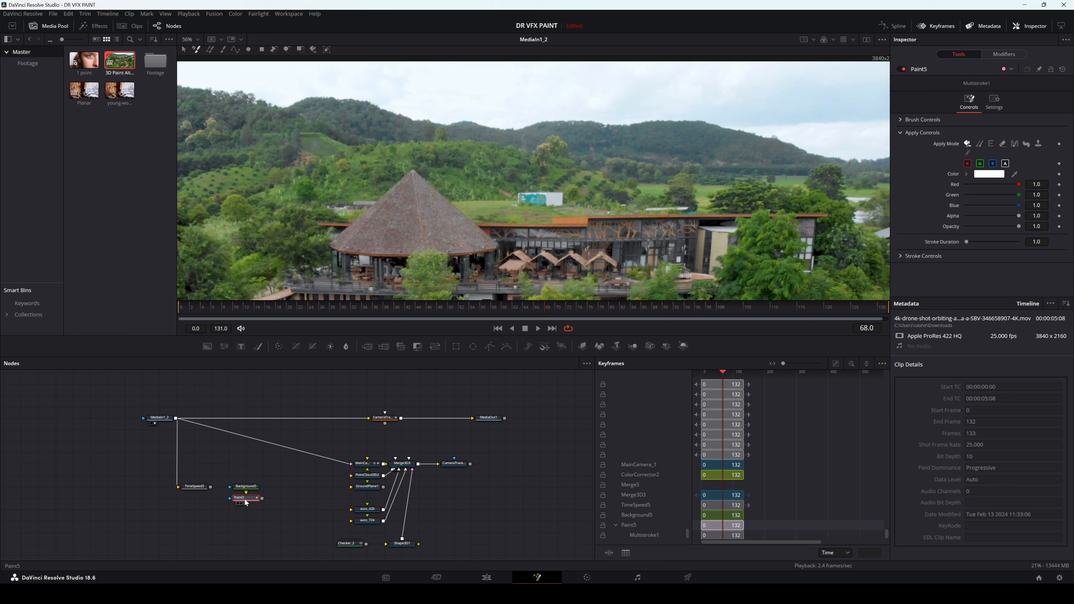
# Step: Add a Merge node with Paint5 as foreground and TimeSpeed5 as background, and view the merged result
pyautogui.hotkey('shift', 'space')
pyautogui.write('merg')
pyautogui.press('Return')
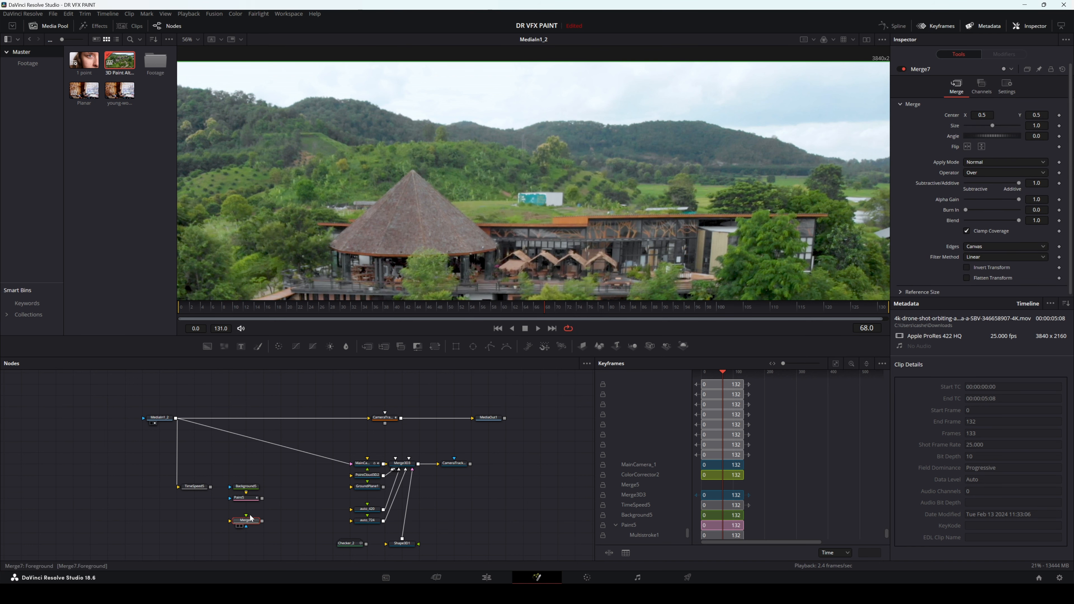
pyautogui.moveTo(262, 500)
pyautogui.mouseDown()
pyautogui.moveTo(246, 517)
pyautogui.moveTo(189, 511)
pyautogui.moveTo(245, 513)
pyautogui.mouseUp()
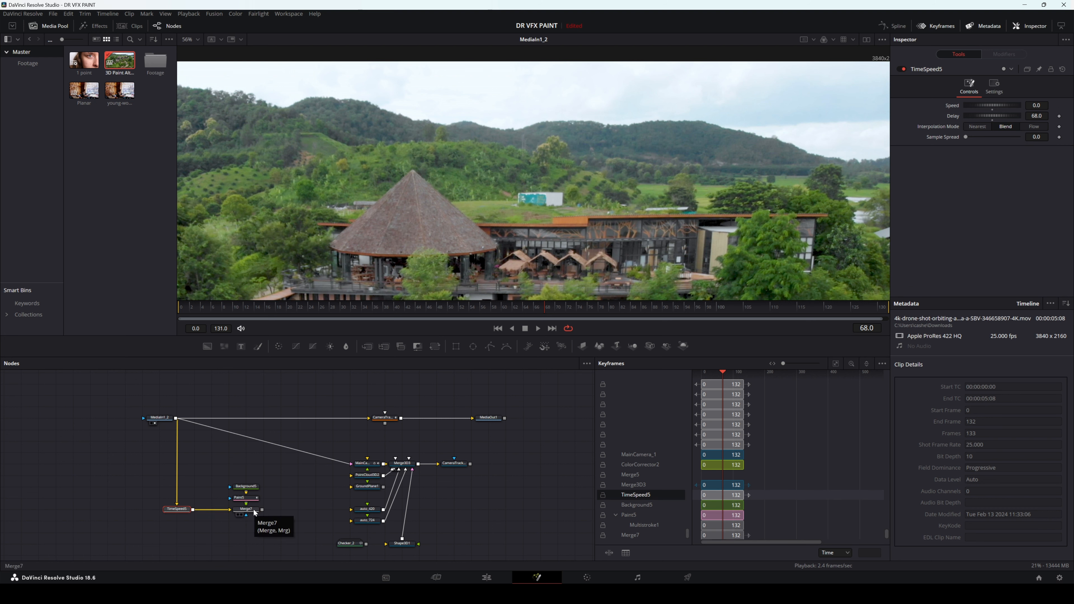
pyautogui.click(241, 514)
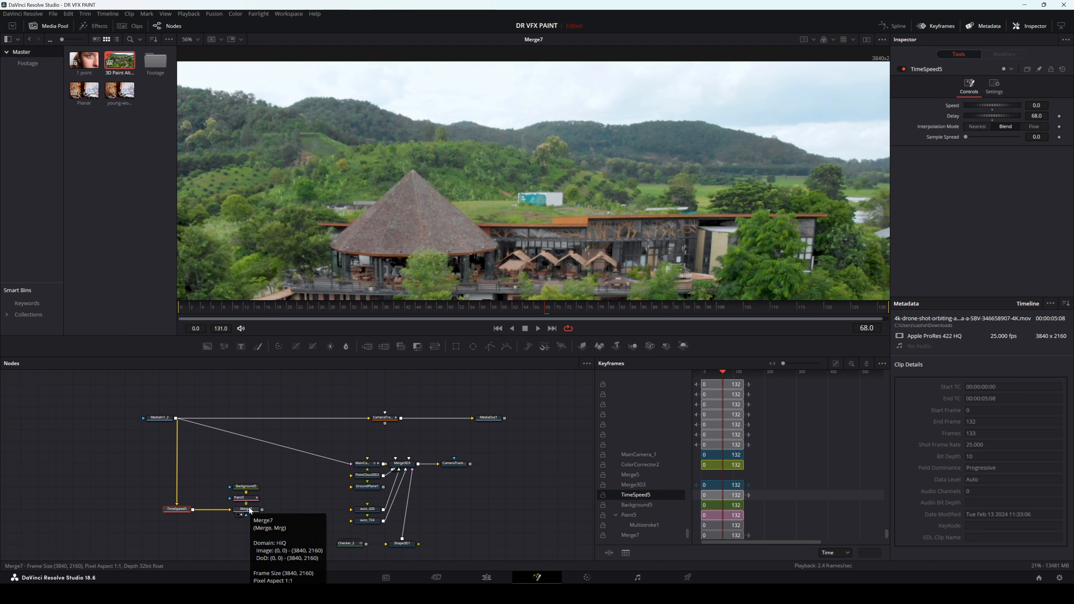
# Step: Set up a Stroke brush in Paint5 in Clone mode with TimeSpeed5 as the Source Tool
pyautogui.click(246, 497)
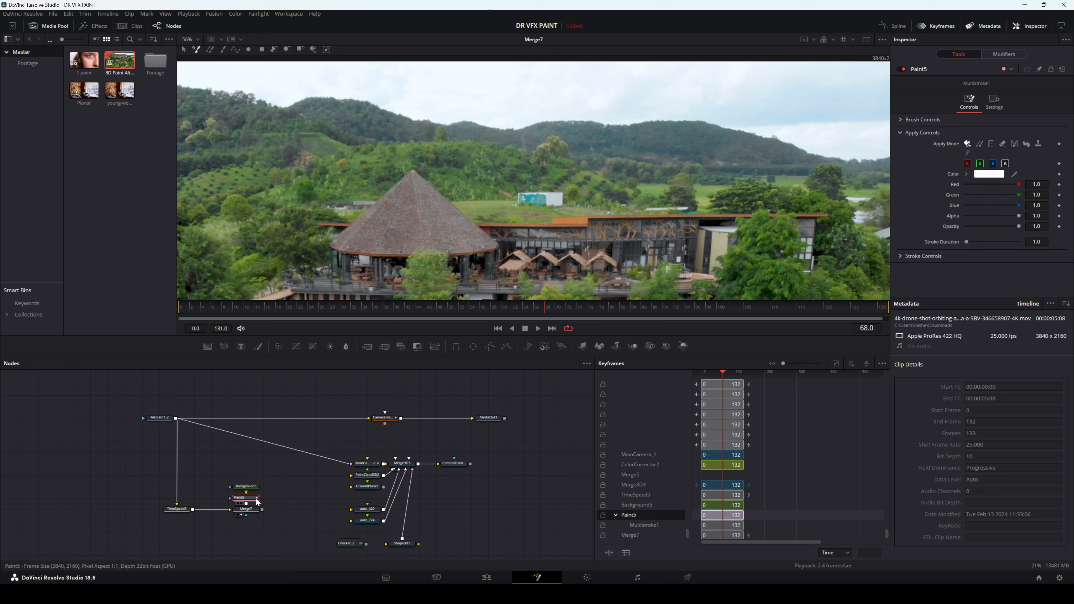
pyautogui.scroll(5, 520, 217)
pyautogui.moveTo(559, 177); pyautogui.dragTo(495, 241)
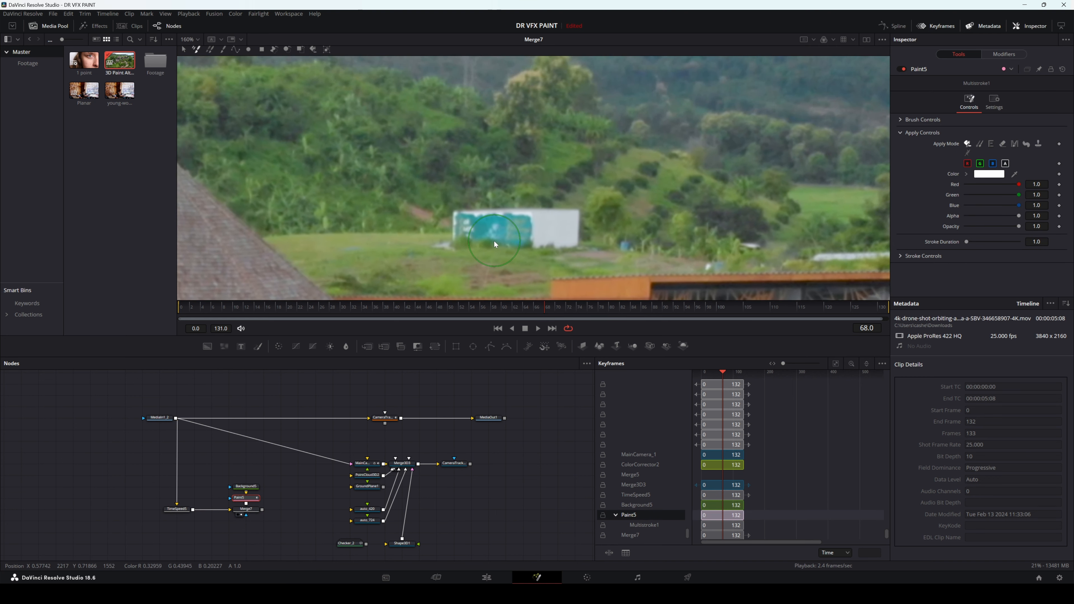
pyautogui.click(223, 49)
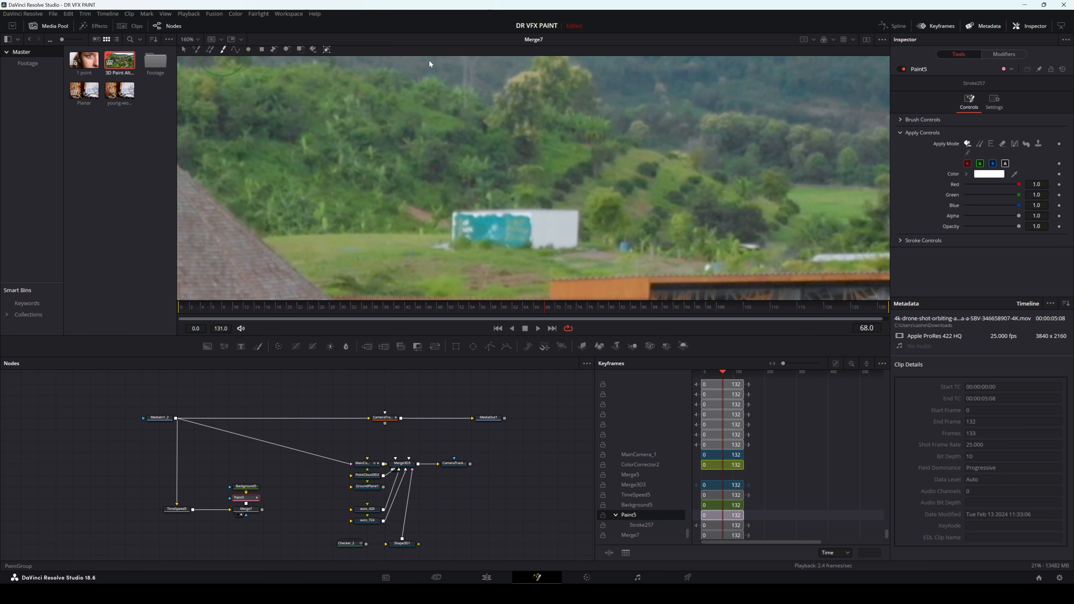
pyautogui.click(981, 145)
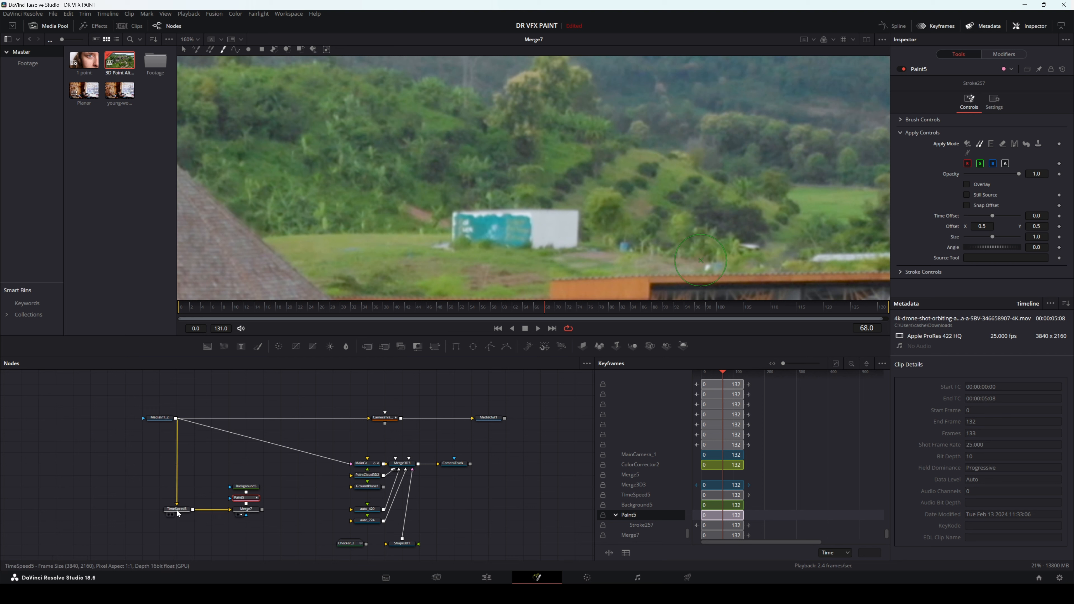
pyautogui.moveTo(178, 514)
pyautogui.moveTo(1019, 261); pyautogui.dragTo(1019, 259)
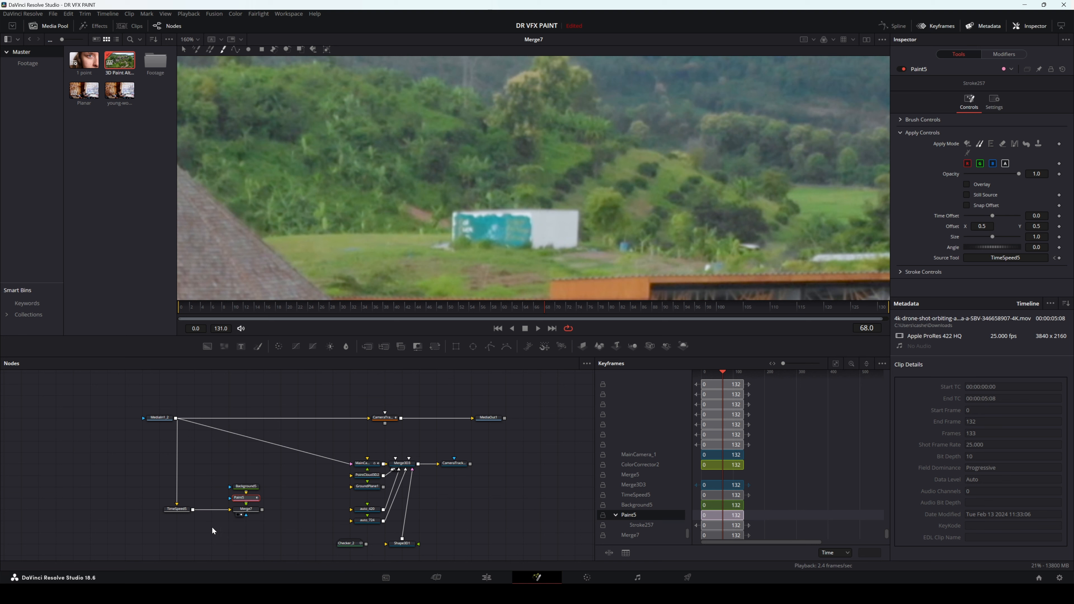
# Step: Clone grass from the surrounding field over the lower part of the container at both its ends
pyautogui.scroll(3, 457, 248)
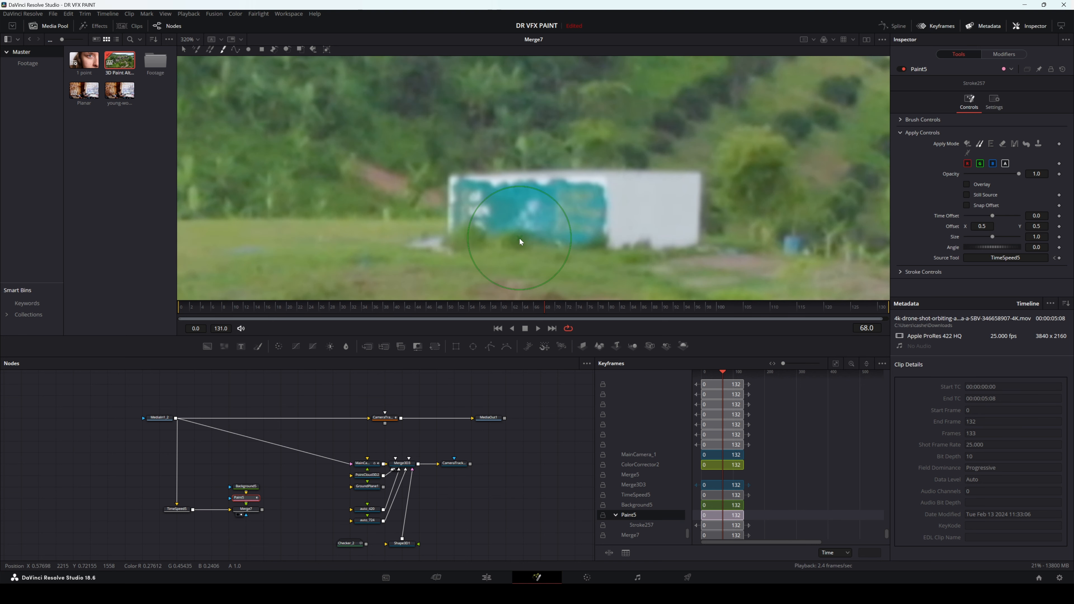
pyautogui.scroll(-1, 519, 238)
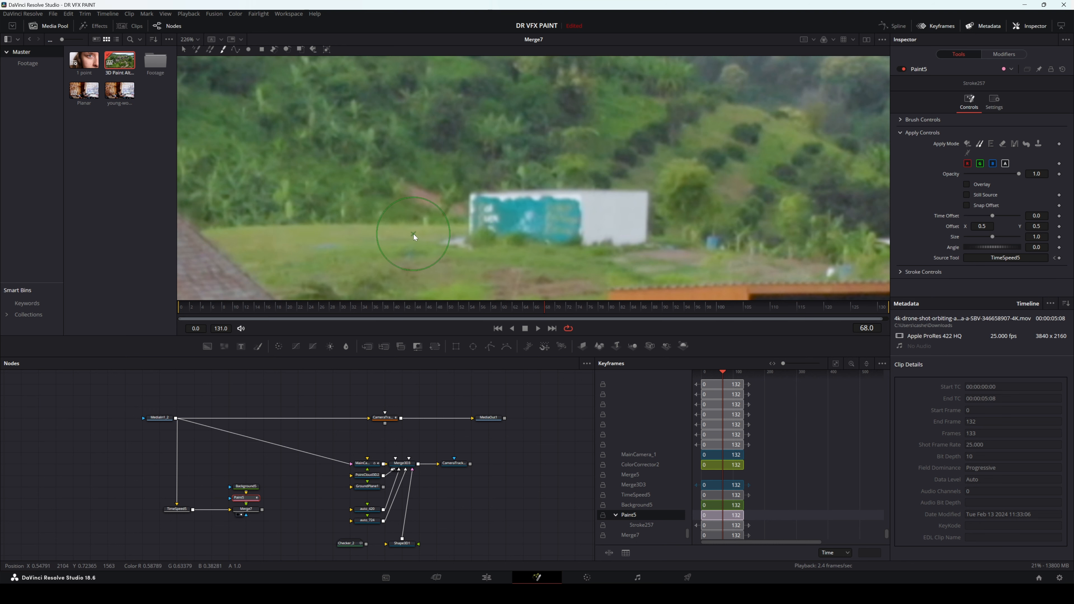
pyautogui.moveTo(410, 230); pyautogui.dragTo(470, 229)
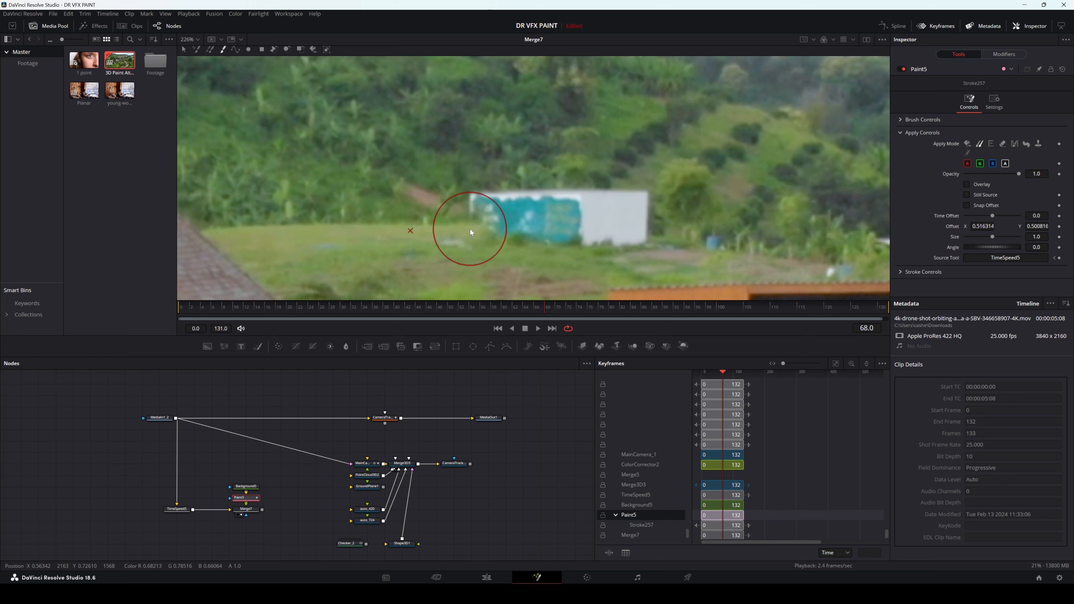
pyautogui.click(469, 229)
pyautogui.click(472, 231)
pyautogui.click(475, 232)
pyautogui.click(471, 233)
pyautogui.click(447, 237)
pyautogui.click(463, 236)
pyautogui.click(491, 237)
pyautogui.click(502, 238)
pyautogui.click(509, 237)
pyautogui.click(473, 240)
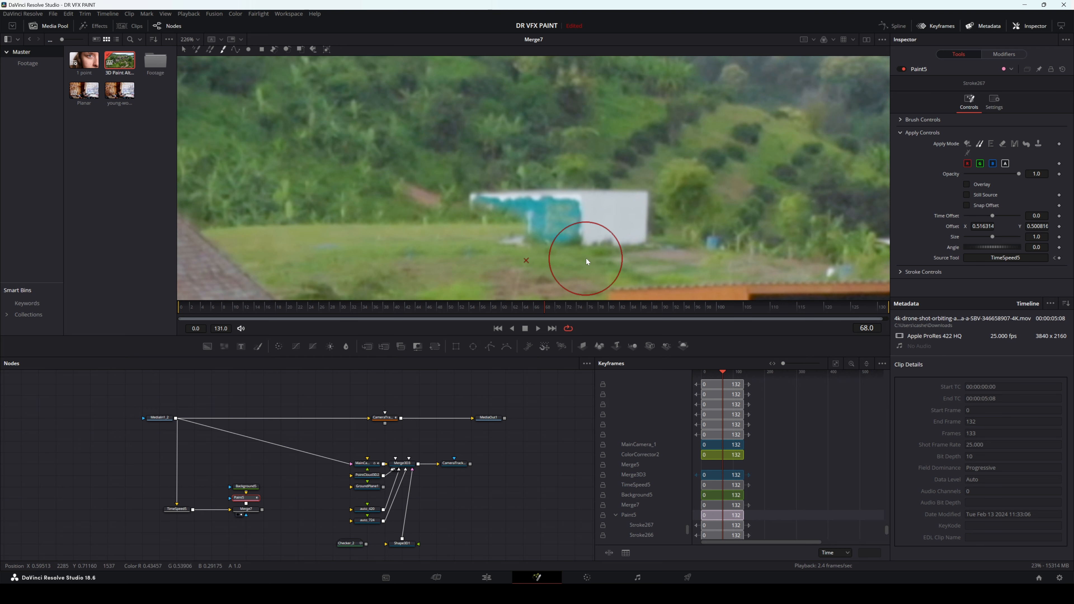
pyautogui.click(613, 256)
pyautogui.click(637, 254)
pyautogui.click(643, 254)
pyautogui.click(646, 252)
pyautogui.keyDown('alt'); pyautogui.click(625, 264); pyautogui.keyUp('alt')
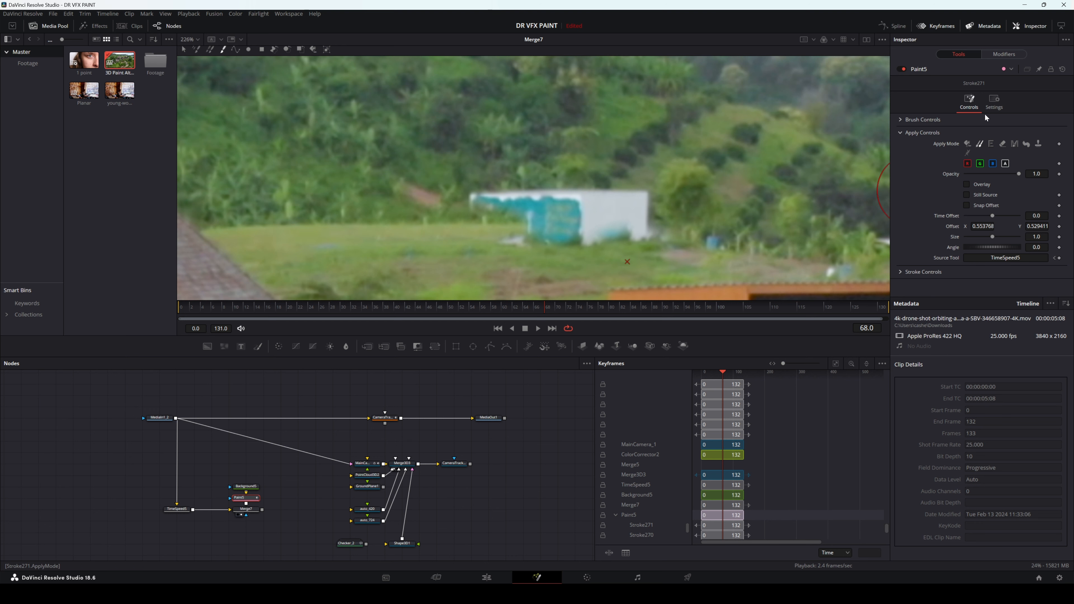
# Step: Reduce the brush Size to 0.0102 and clone grass along the container's base and over the debris beside it
pyautogui.click(900, 120)
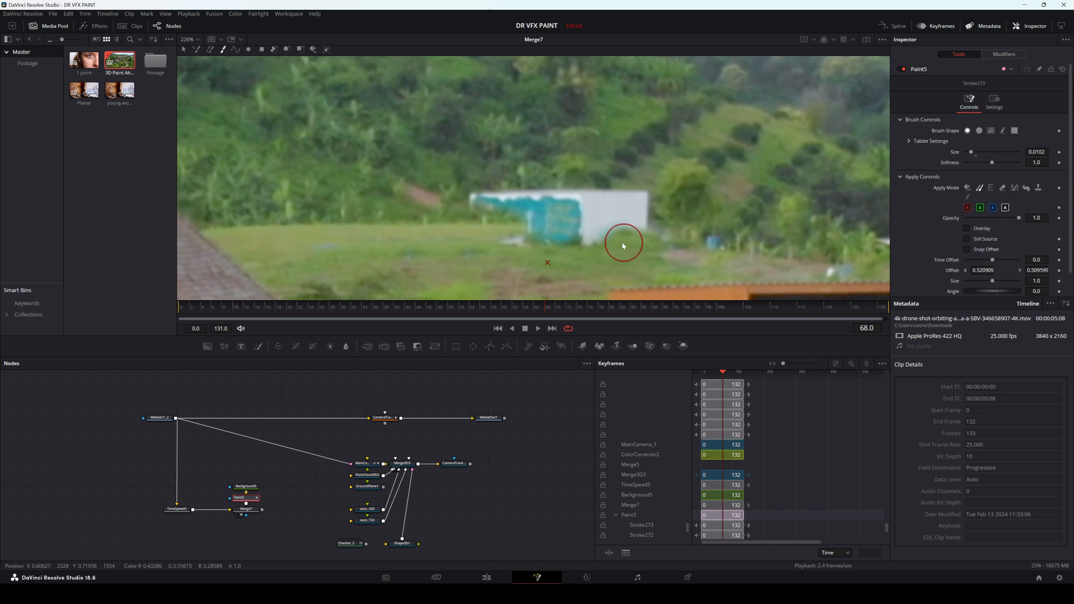
pyautogui.click(599, 243)
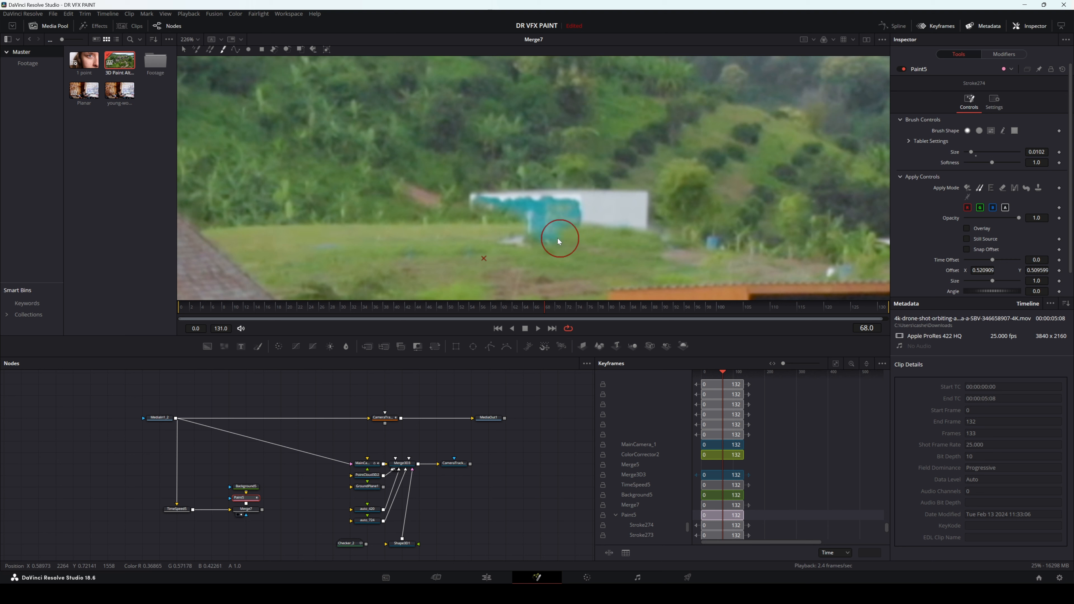
pyautogui.click(522, 241)
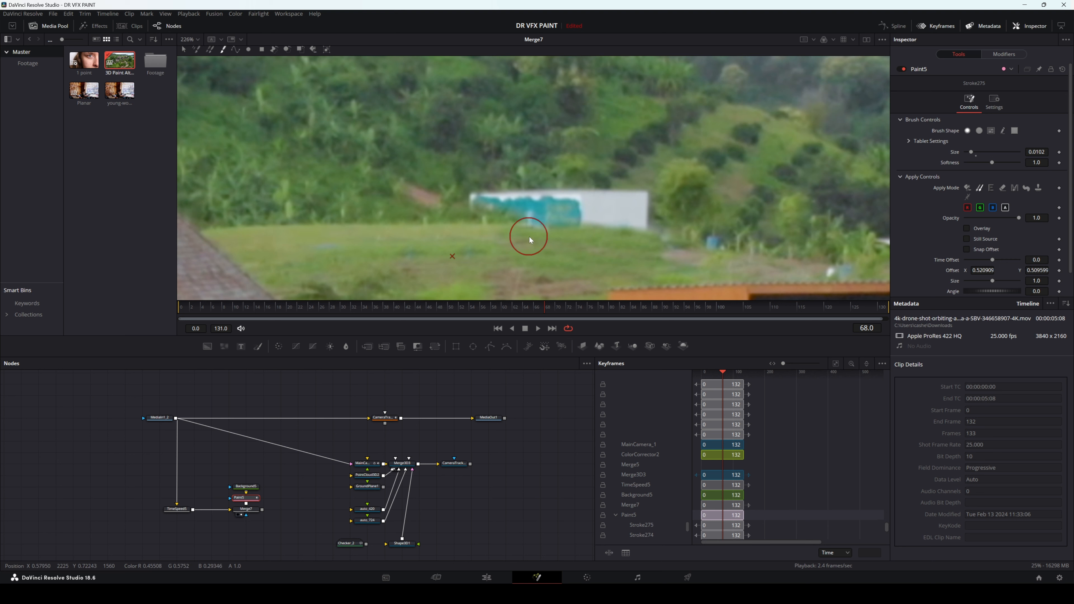
pyautogui.keyDown('alt'); pyautogui.click(487, 243); pyautogui.keyUp('alt')
pyautogui.click(538, 230)
pyautogui.keyDown('alt'); pyautogui.click(608, 256); pyautogui.keyUp('alt')
pyautogui.click(581, 234)
pyautogui.keyDown('alt'); pyautogui.click(573, 260); pyautogui.keyUp('alt')
pyautogui.click(635, 252)
pyautogui.keyDown('alt'); pyautogui.click(420, 242); pyautogui.keyUp('alt')
pyautogui.click(488, 230)
pyautogui.keyDown('alt'); pyautogui.click(437, 243); pyautogui.keyUp('alt')
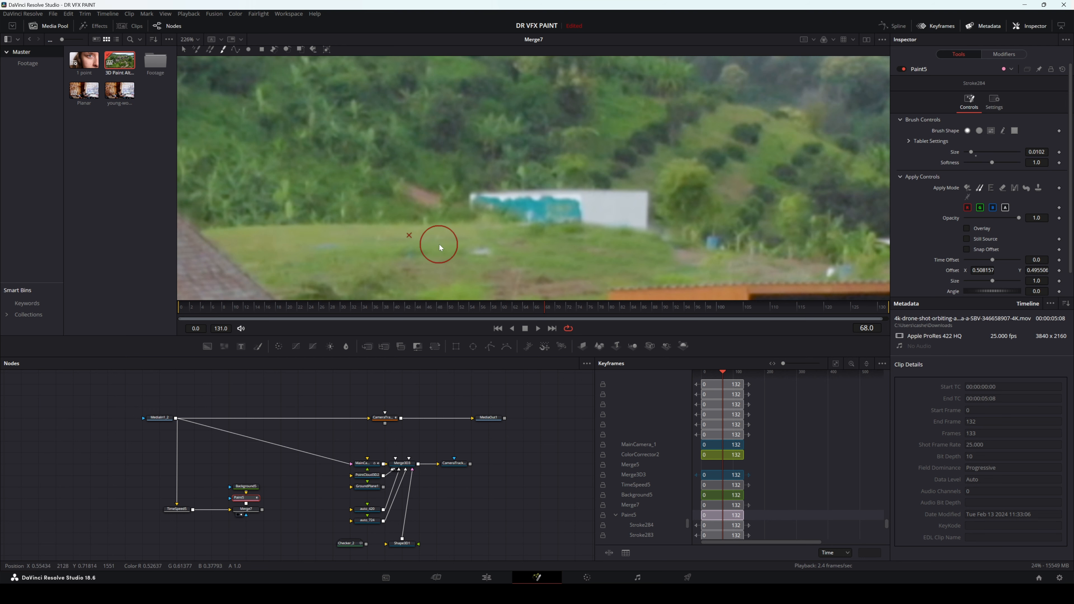
pyautogui.keyDown('alt'); pyautogui.click(460, 238); pyautogui.keyUp('alt')
pyautogui.click(488, 250)
pyautogui.keyDown('alt'); pyautogui.click(396, 230); pyautogui.keyUp('alt')
pyautogui.click(464, 238)
# Step: Move Background5 and Paint5 up in the node graph and insert a Color Corrector node between Paint5 and Merge7
pyautogui.moveTo(275, 474); pyautogui.dragTo(233, 499)
pyautogui.moveTo(238, 499); pyautogui.dragTo(238, 491)
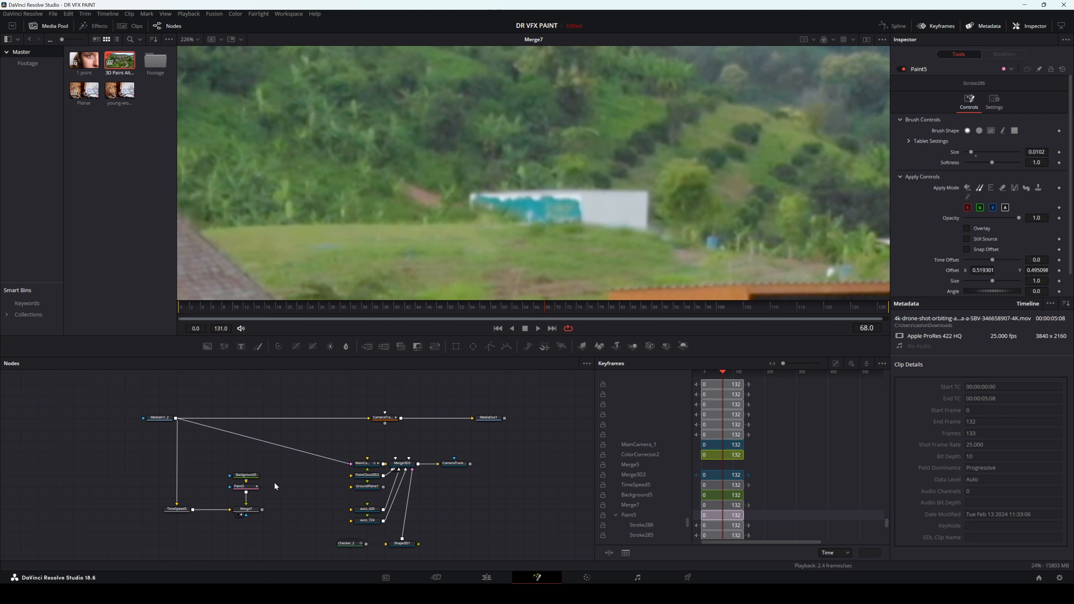
pyautogui.click(243, 488)
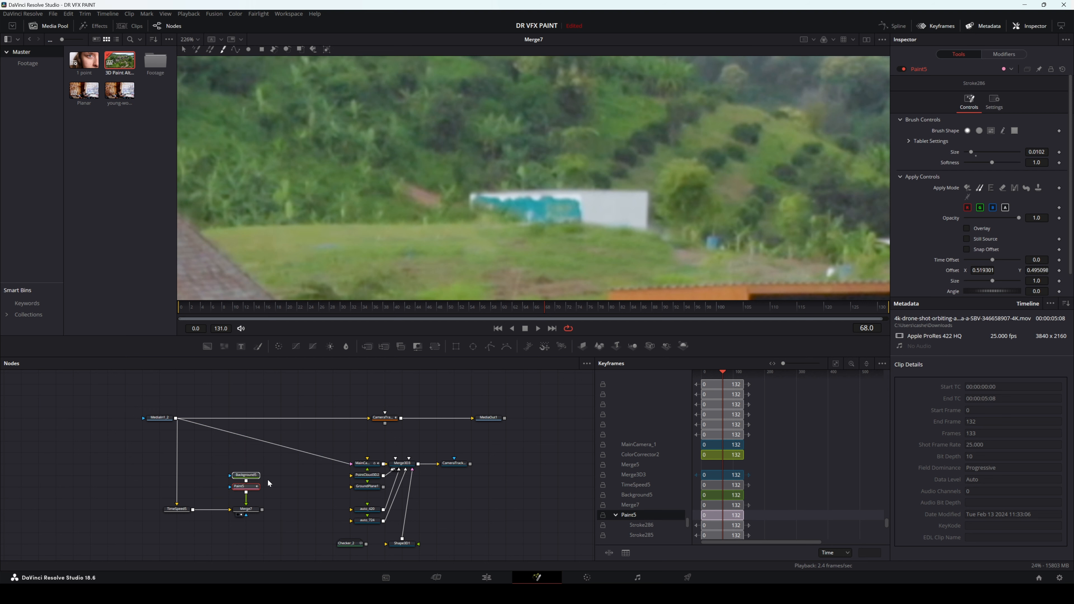
pyautogui.moveTo(216, 517)
pyautogui.mouseDown()
pyautogui.moveTo(239, 522)
pyautogui.moveTo(246, 499)
pyautogui.mouseUp()
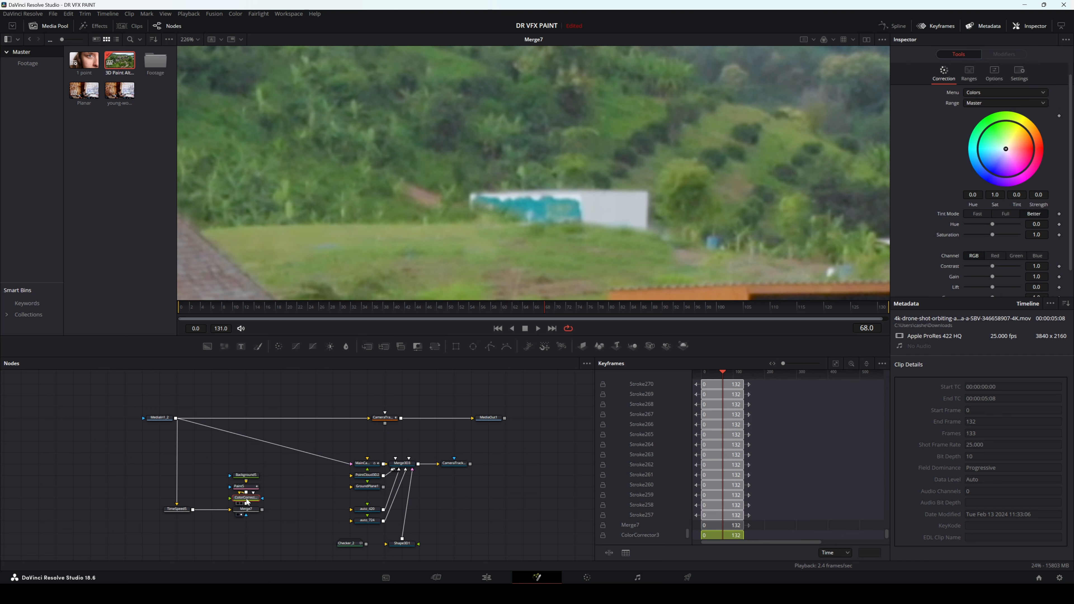
# Step: Tint the painted strokes strongly red with the Color Corrector's Master colour wheel, at Strength 1.0
pyautogui.click(1000, 75)
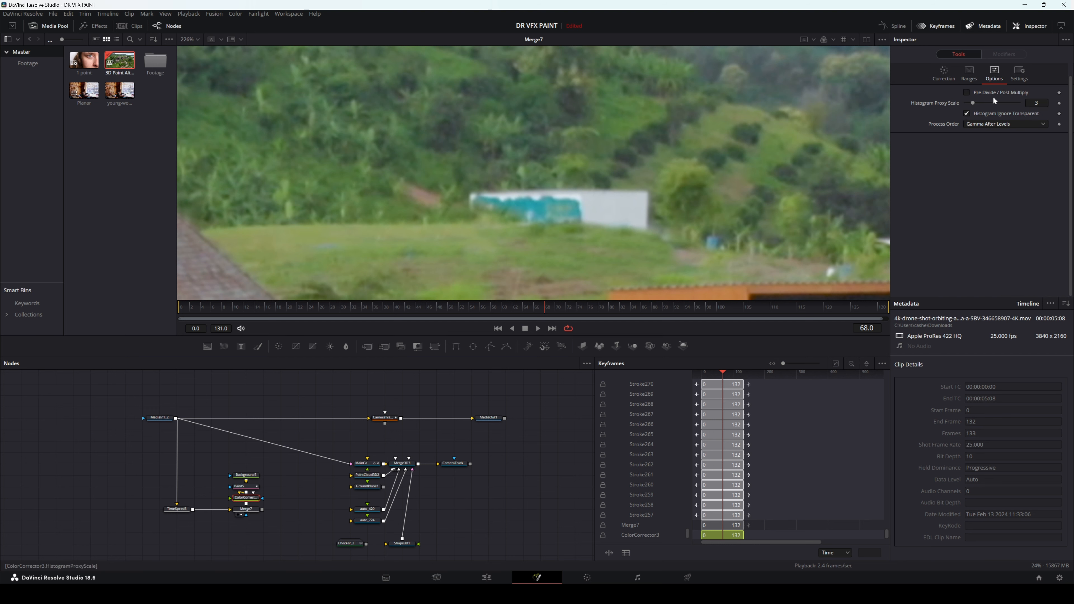
pyautogui.click(945, 76)
pyautogui.moveTo(1011, 148); pyautogui.dragTo(1033, 150)
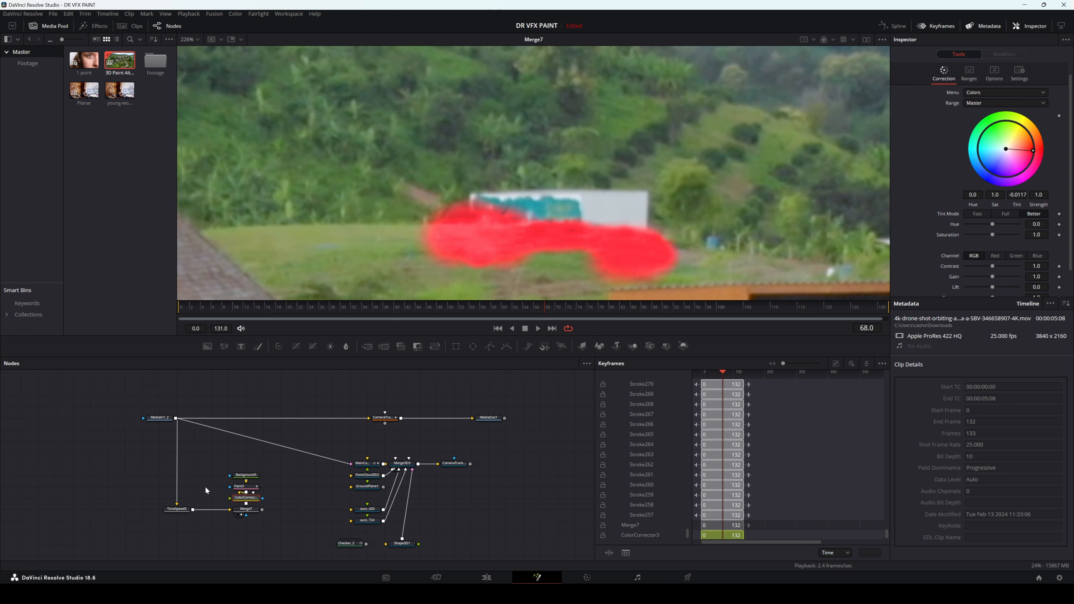
# Step: Switch the Paint5 brush to Erase mode and erase the strokes overlapping the upper part of the container
pyautogui.click(245, 487)
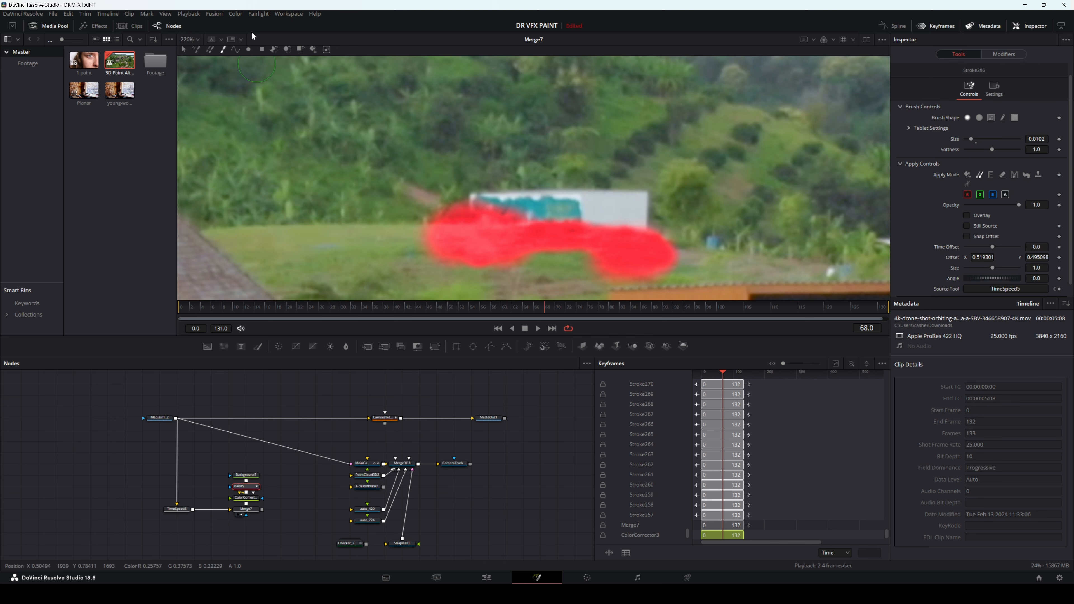
pyautogui.click(1003, 174)
pyautogui.moveTo(535, 203); pyautogui.dragTo(440, 206)
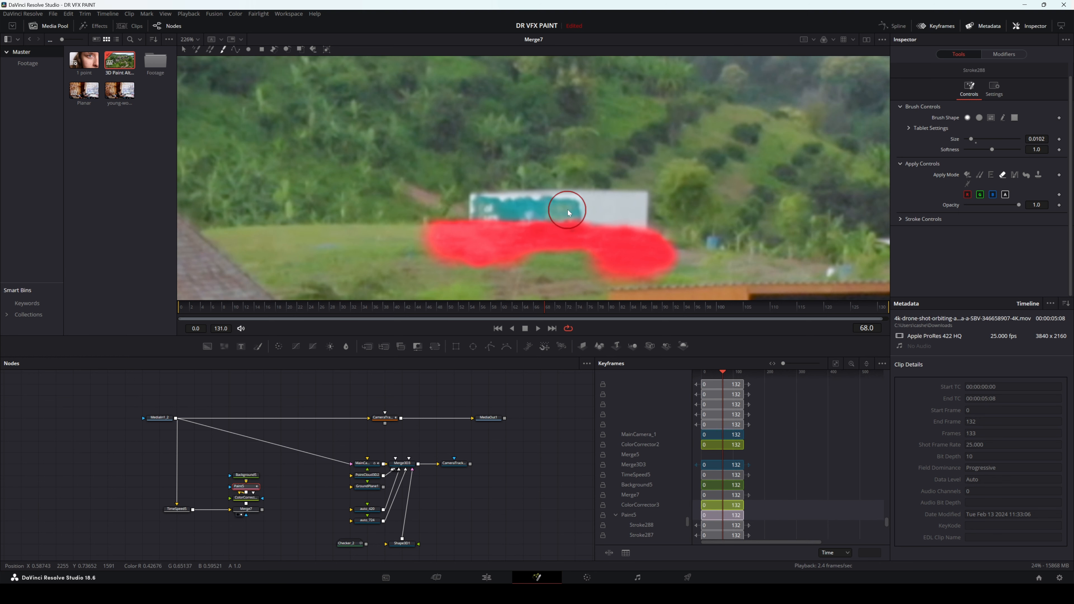
pyautogui.moveTo(649, 214)
pyautogui.mouseDown()
pyautogui.moveTo(567, 197)
pyautogui.moveTo(634, 214)
pyautogui.mouseUp()
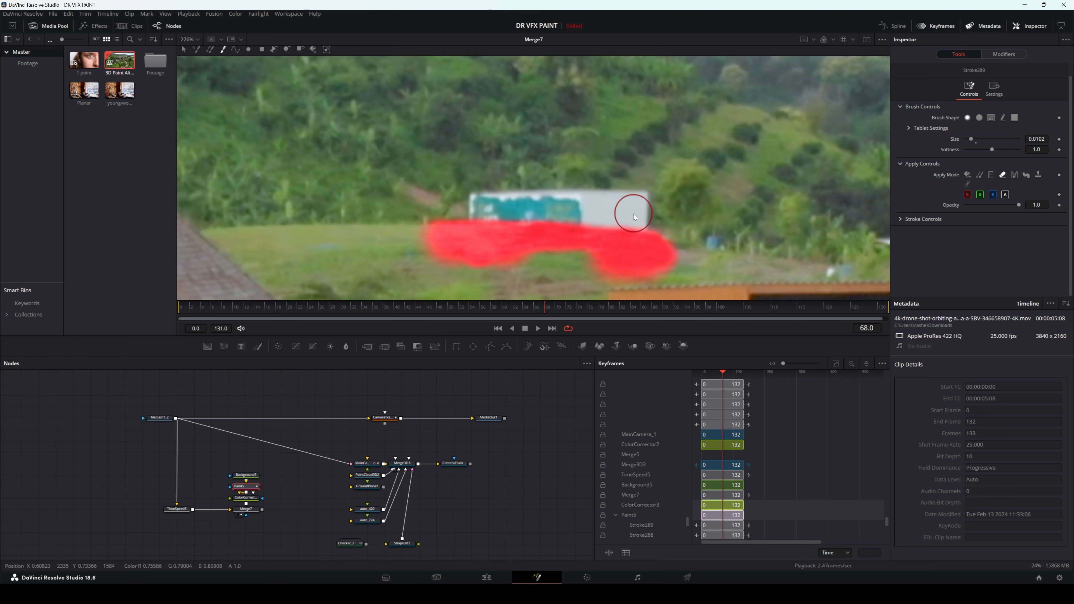
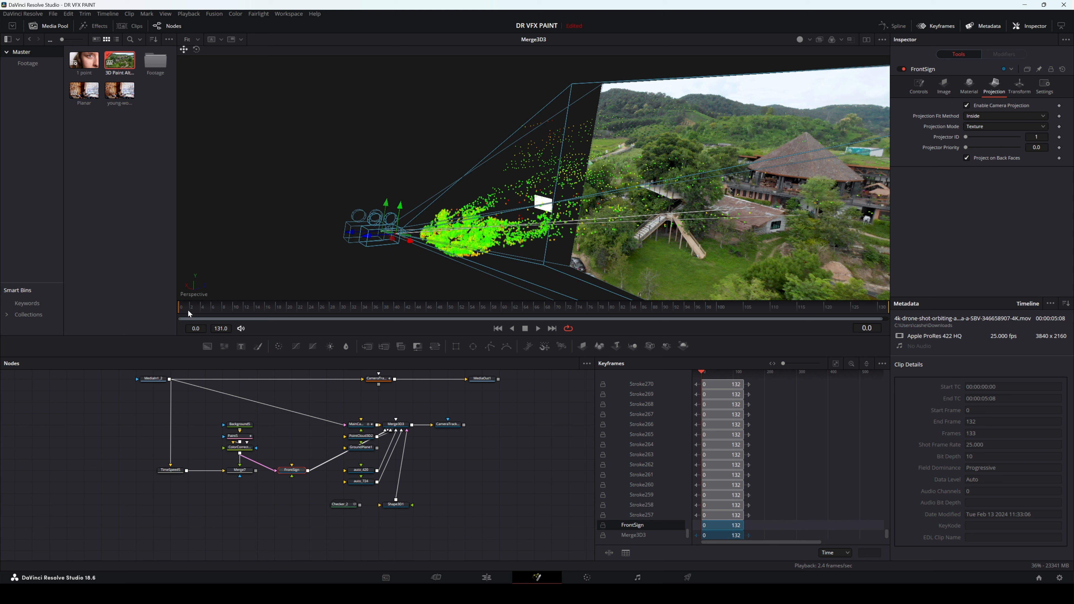
# Step: Go to frame 68 and move Checker_2 away from Shape3D1 in the node graph, shifting Shape3D1 slightly to make room
pyautogui.moveTo(189, 311); pyautogui.dragTo(550, 320)
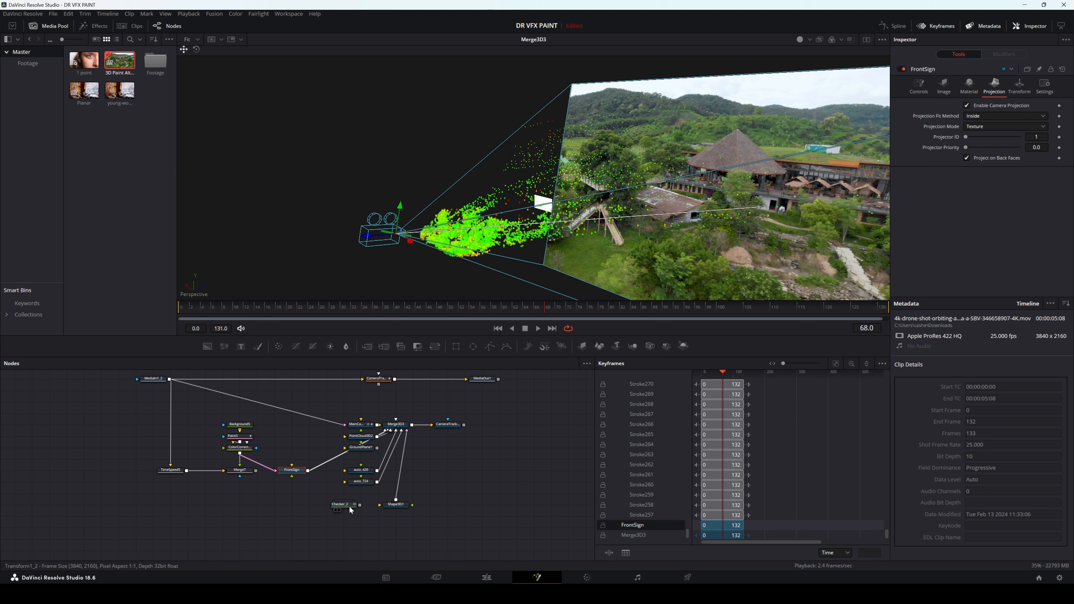
pyautogui.moveTo(349, 510); pyautogui.dragTo(245, 520)
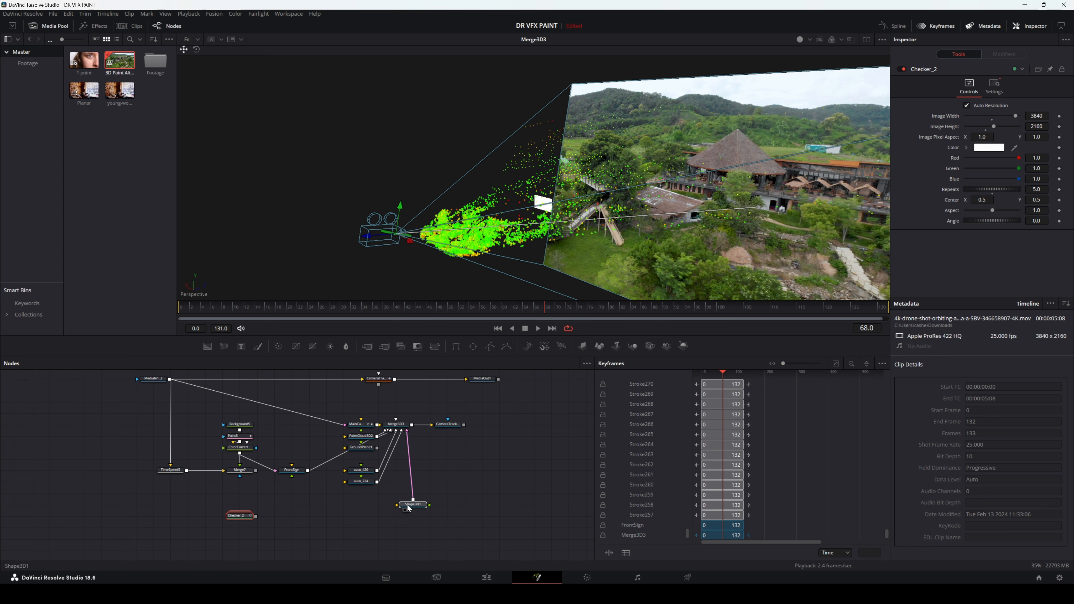
pyautogui.moveTo(396, 505); pyautogui.dragTo(413, 505)
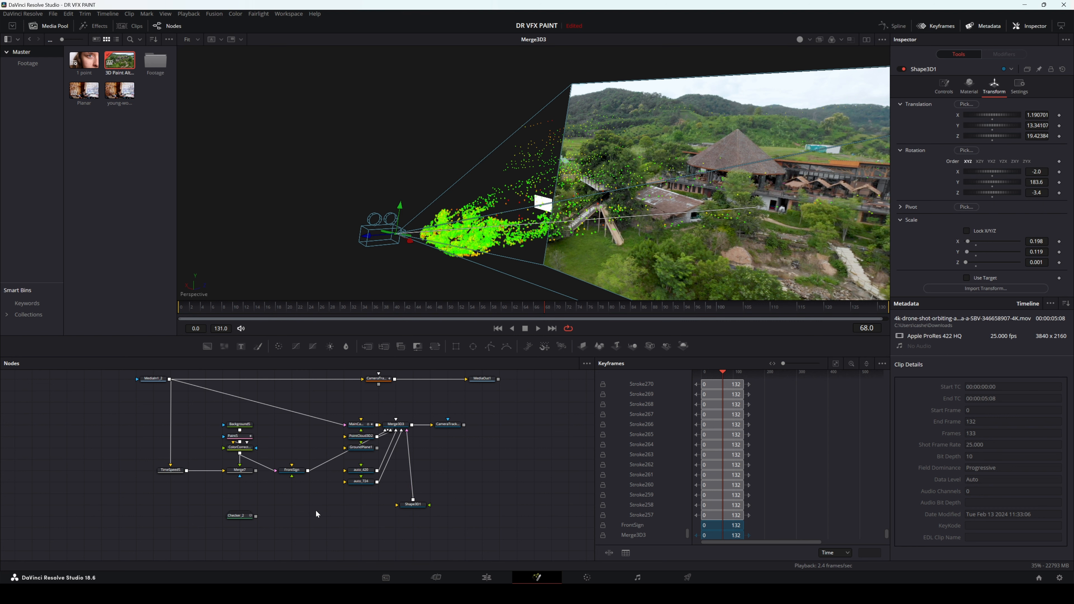
# Step: Add a Catcher node beside Shape3D1 and connect its output to Shape3D1's material input
pyautogui.hotkey('shift', 'space')
pyautogui.write('mergeca')
pyautogui.write('tcher')
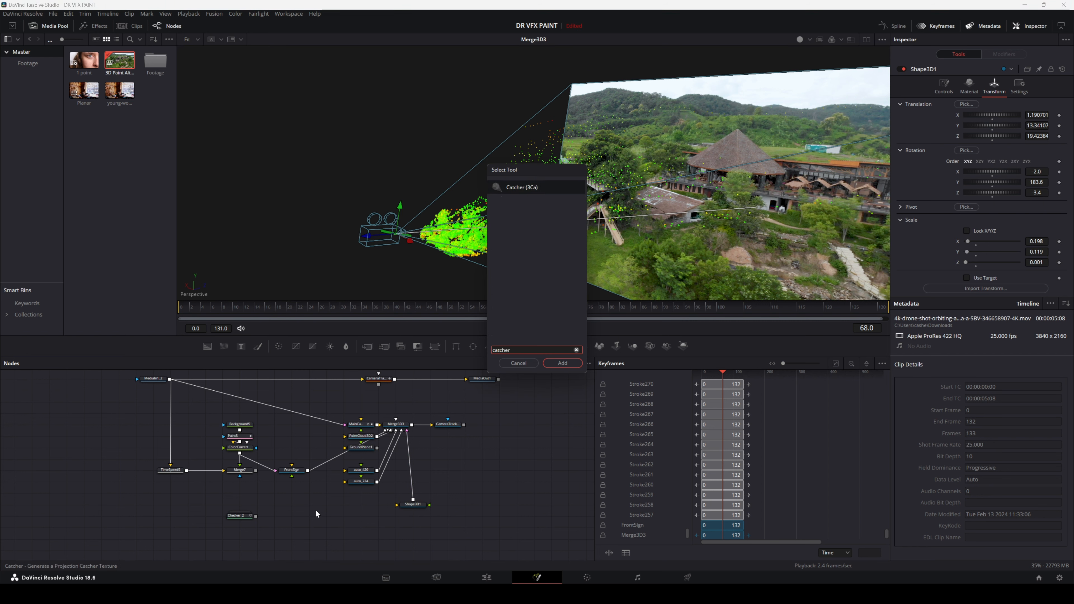
pyautogui.press('Return')
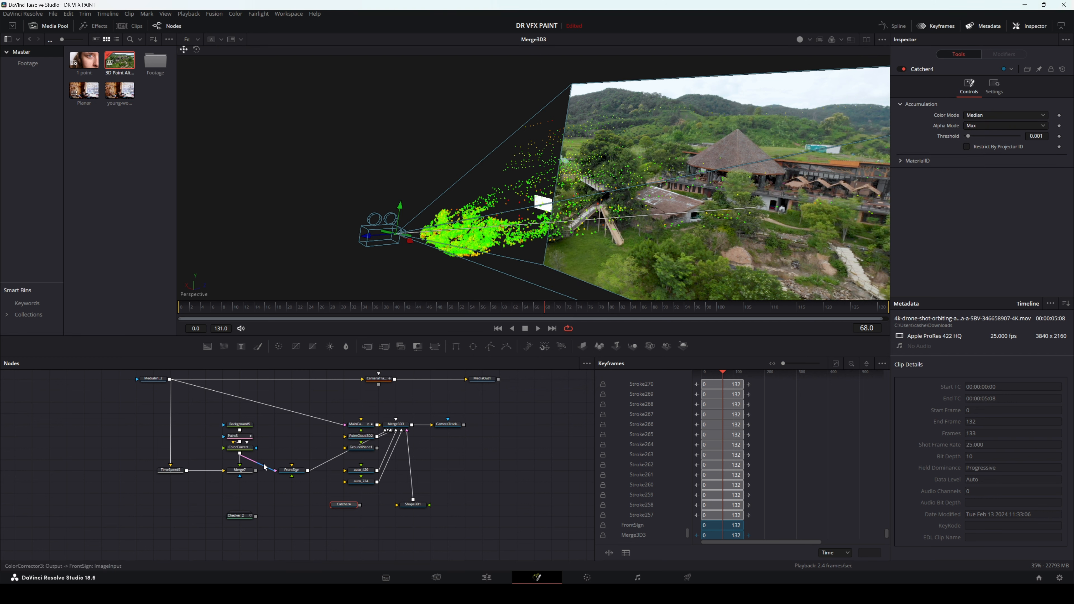
pyautogui.click(290, 471)
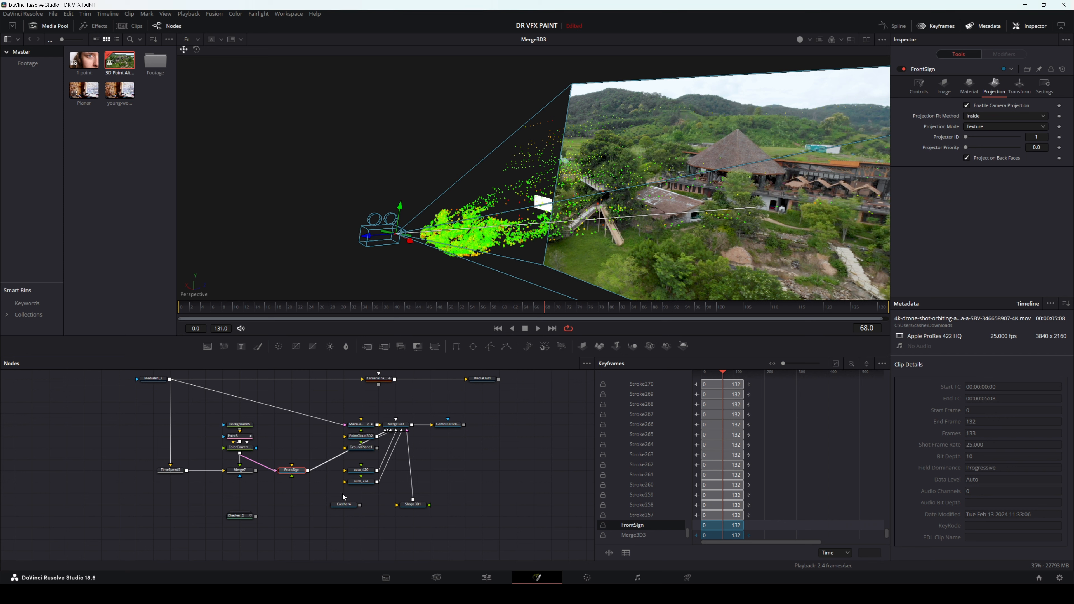
pyautogui.moveTo(360, 505); pyautogui.dragTo(416, 507)
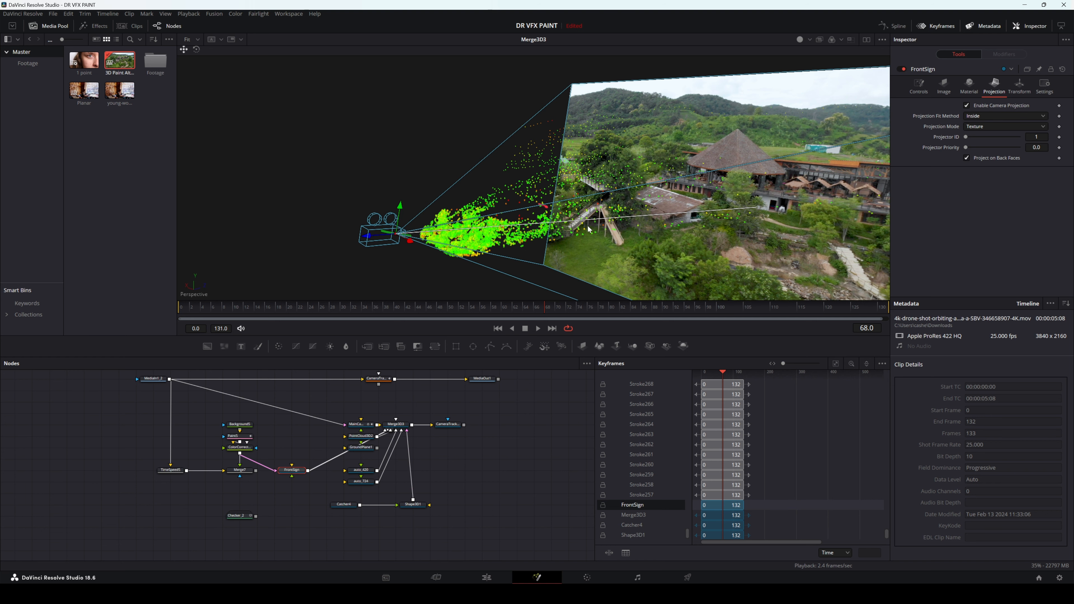
# Step: Enable Restrict By Projector ID on Catcher4 with Projector ID 1, and move the FrontSign node up slightly
pyautogui.scroll(5, 597, 213)
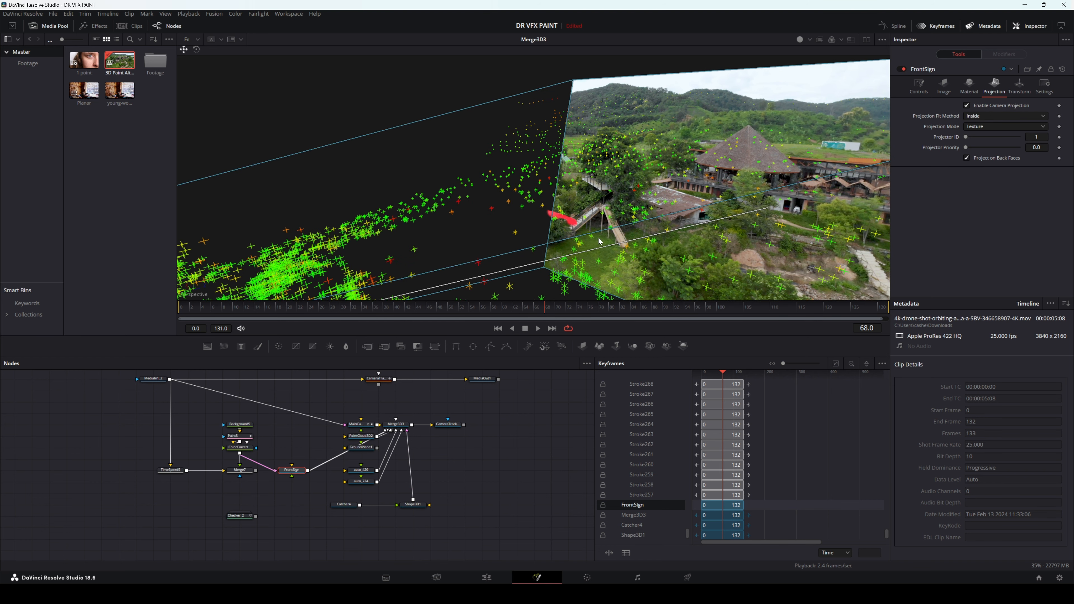
pyautogui.scroll(4, 599, 241)
pyautogui.moveTo(640, 248); pyautogui.dragTo(543, 221)
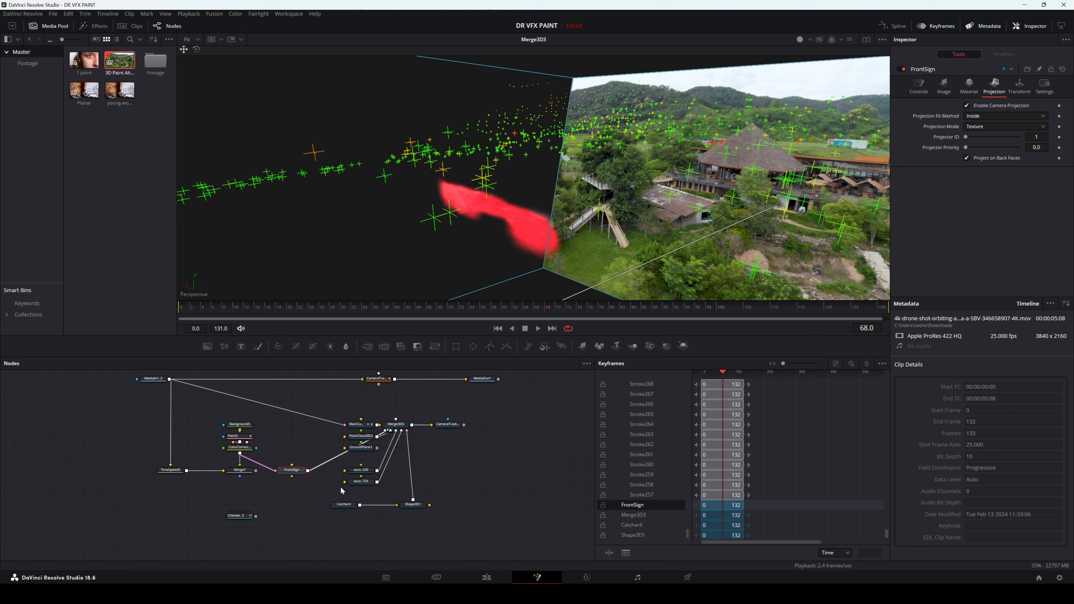
pyautogui.click(346, 506)
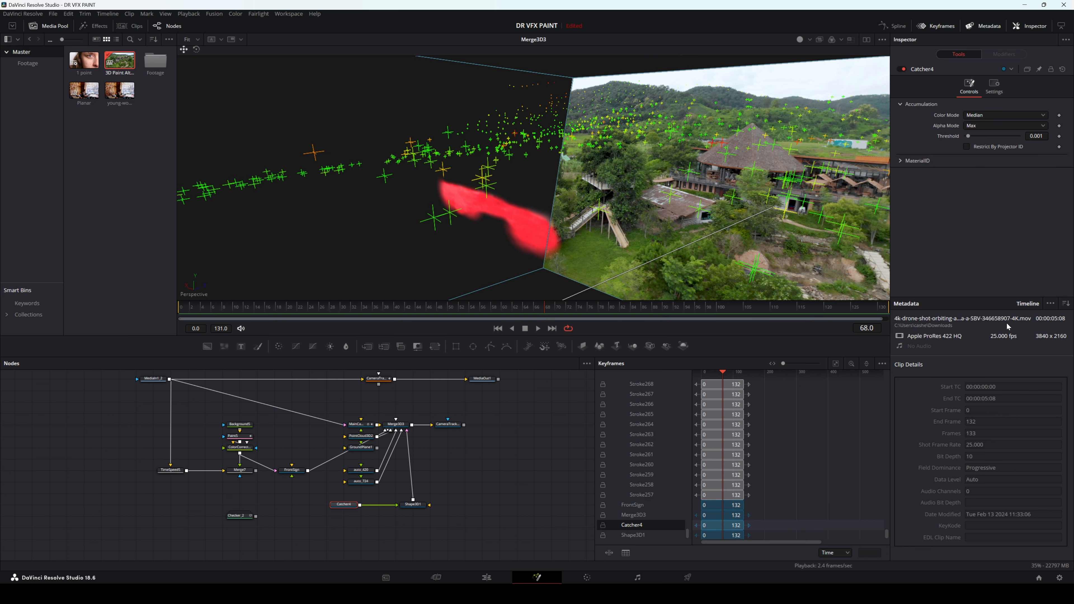
pyautogui.click(967, 147)
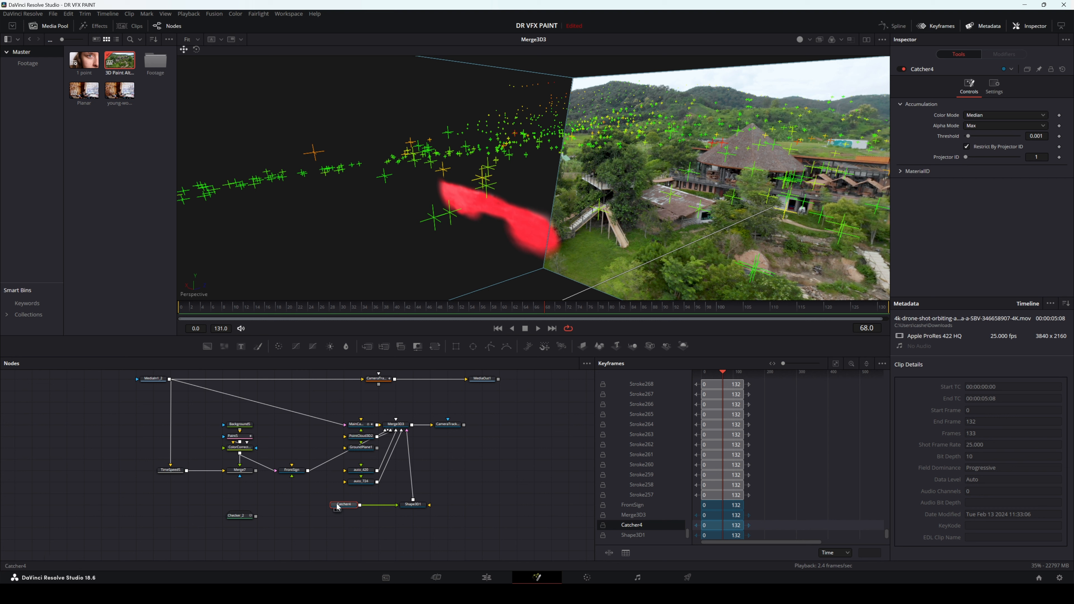
pyautogui.click(293, 473)
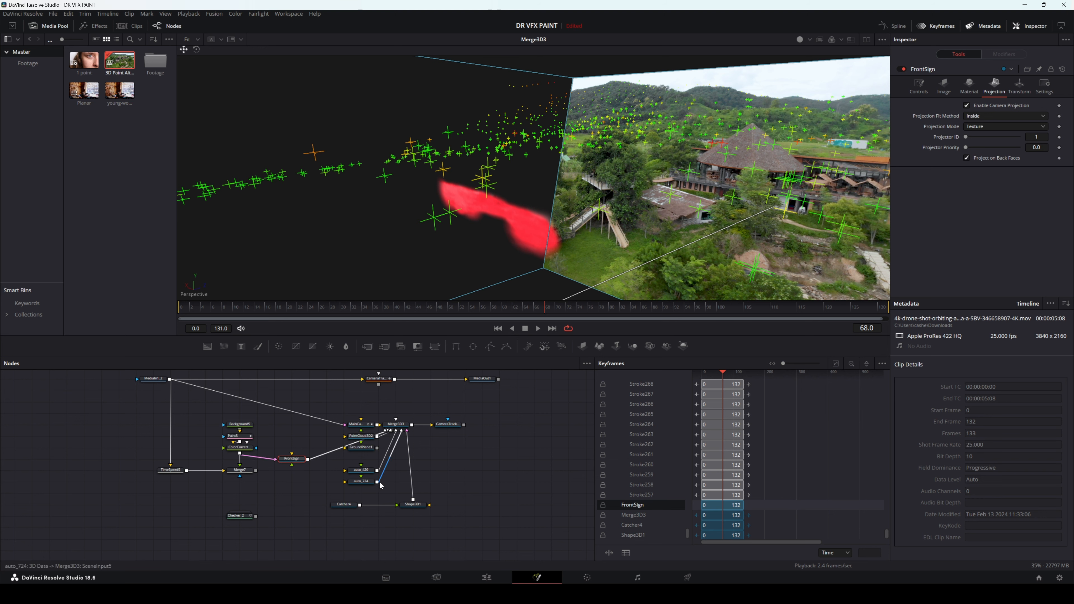
# Step: View the CameraTracker2_Renderer output and play it backward to check how the red patch sticks at the container's base
pyautogui.press('1')
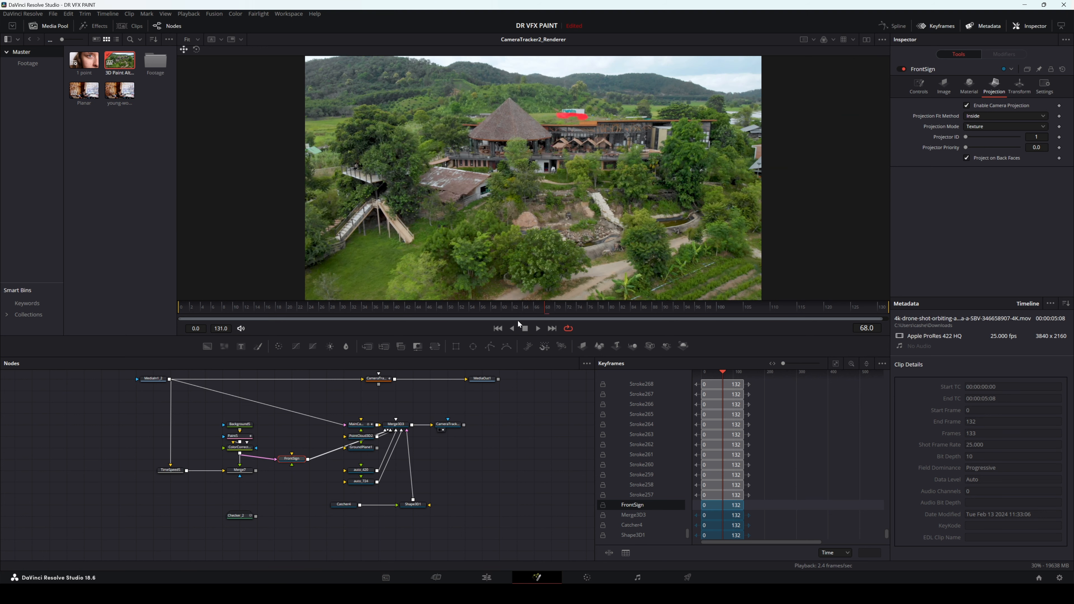
pyautogui.scroll(3, 577, 121)
pyautogui.moveTo(578, 121); pyautogui.dragTo(560, 213)
pyautogui.scroll(1, 560, 207)
pyautogui.moveTo(578, 150); pyautogui.dragTo(576, 165)
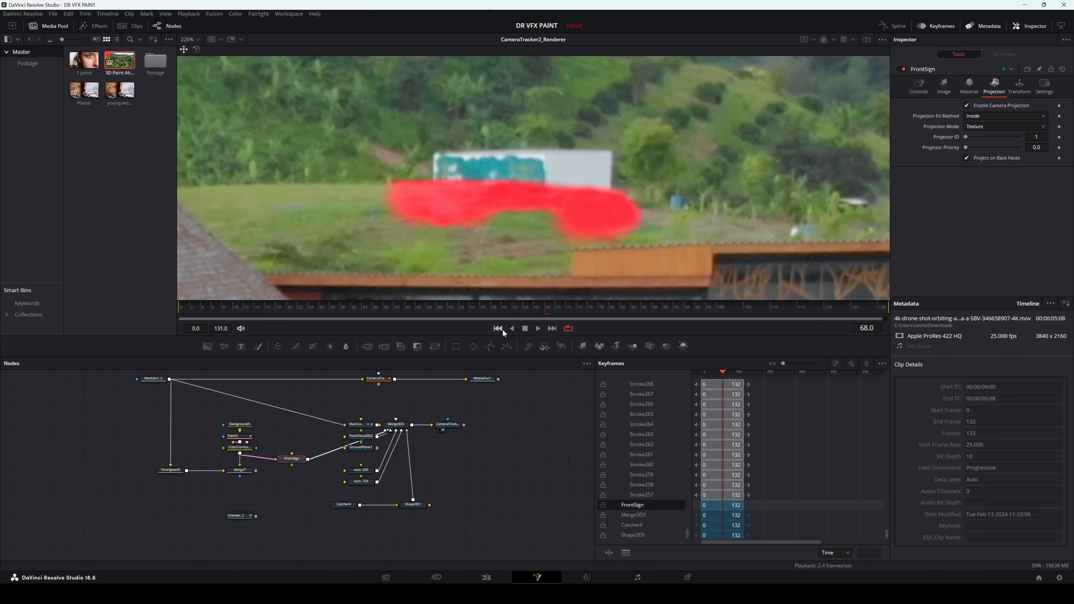
pyautogui.click(511, 329)
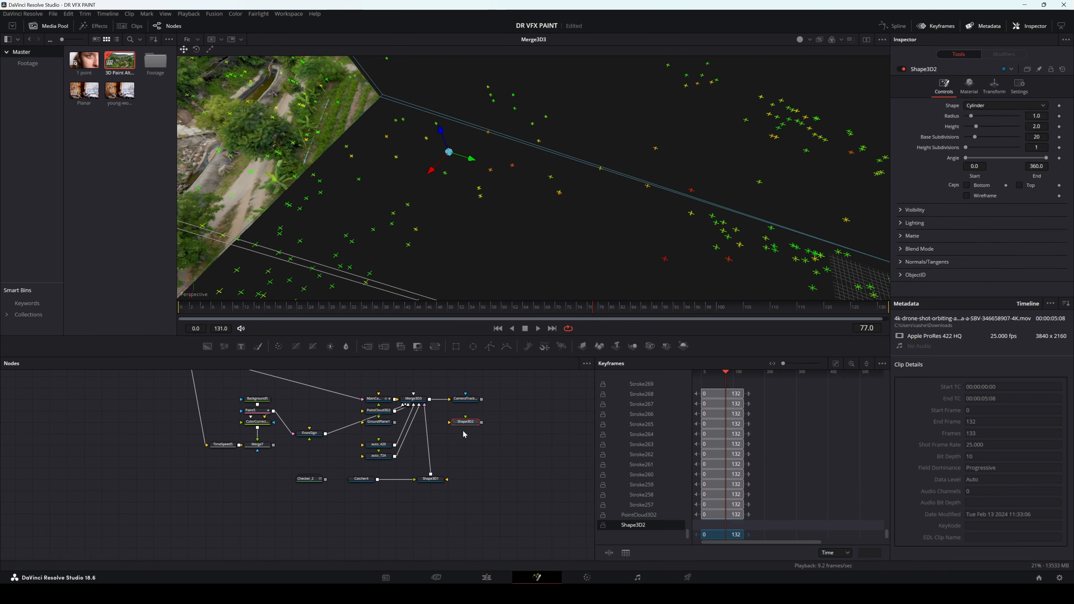
# Step: Move Checker_2 below the graph, connect it to Shape3D2, and play the shot to check the checkerboard's tracking
pyautogui.moveTo(309, 479); pyautogui.dragTo(309, 514)
pyautogui.moveTo(325, 514); pyautogui.dragTo(430, 525)
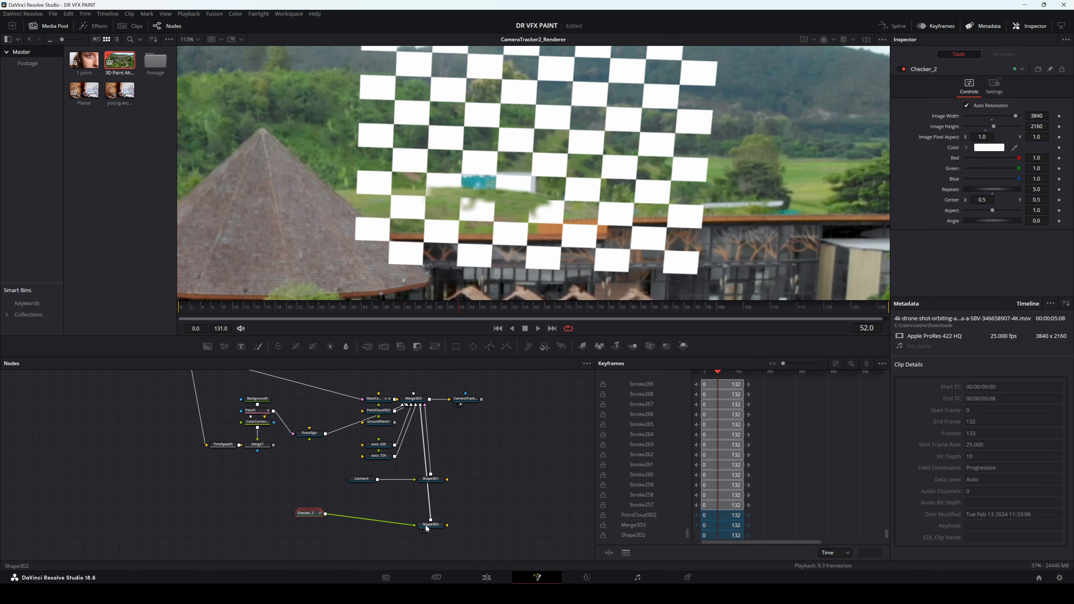
pyautogui.click(430, 525)
pyautogui.click(539, 330)
# Step: At frame 130, paste a copy of the paint node chain and touch up the Paint5_1 strokes behind the container with the Erase brush
pyautogui.moveTo(541, 308)
pyautogui.mouseDown()
pyautogui.moveTo(765, 307)
pyautogui.moveTo(325, 308)
pyautogui.moveTo(878, 308)
pyautogui.mouseUp()
pyautogui.hotkey('ctrl', 'v')
pyautogui.click(250, 458)
pyautogui.click(250, 481)
pyautogui.click(250, 457)
pyautogui.moveTo(544, 221)
pyautogui.mouseDown()
pyautogui.moveTo(625, 250)
pyautogui.moveTo(606, 175)
pyautogui.moveTo(628, 211)
pyautogui.mouseUp()
pyautogui.click(901, 120)
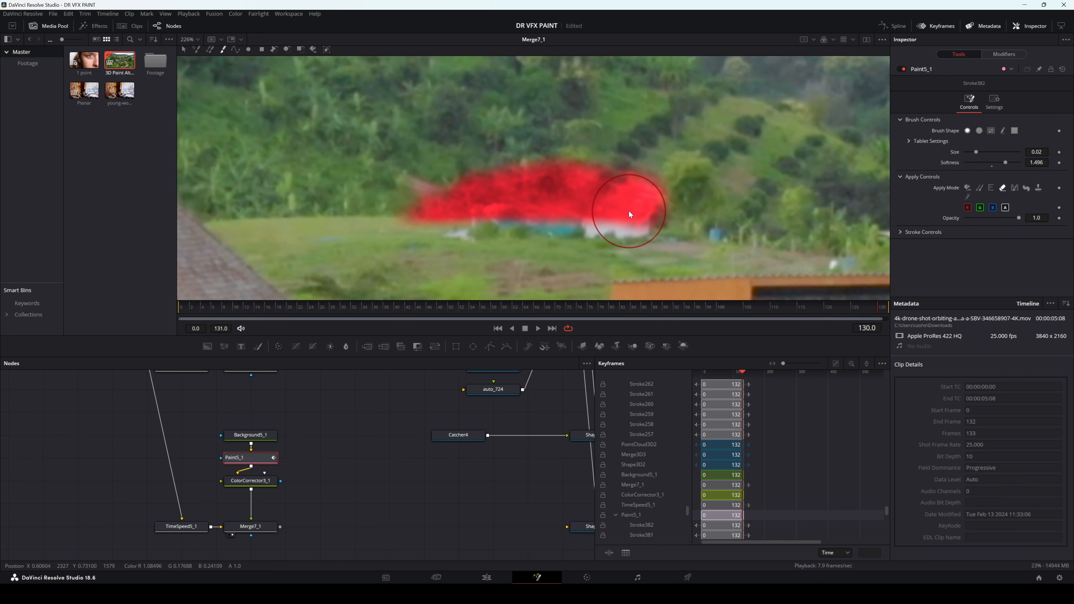
# Step: Disable the ColorCorrector3_1 node feeding Merge7_1
pyautogui.click(251, 481)
pyautogui.hotkey('ctrl', 'p')
pyautogui.click(251, 527)
# Step: Paste a copy of the projection camera, rename it RearHill, and set its Projector ID to 2
pyautogui.hotkey('ctrl', 'v')
pyautogui.press('F2')
pyautogui.write('RearHill')
pyautogui.press('Return')
pyautogui.moveTo(968, 137); pyautogui.dragTo(971, 138)
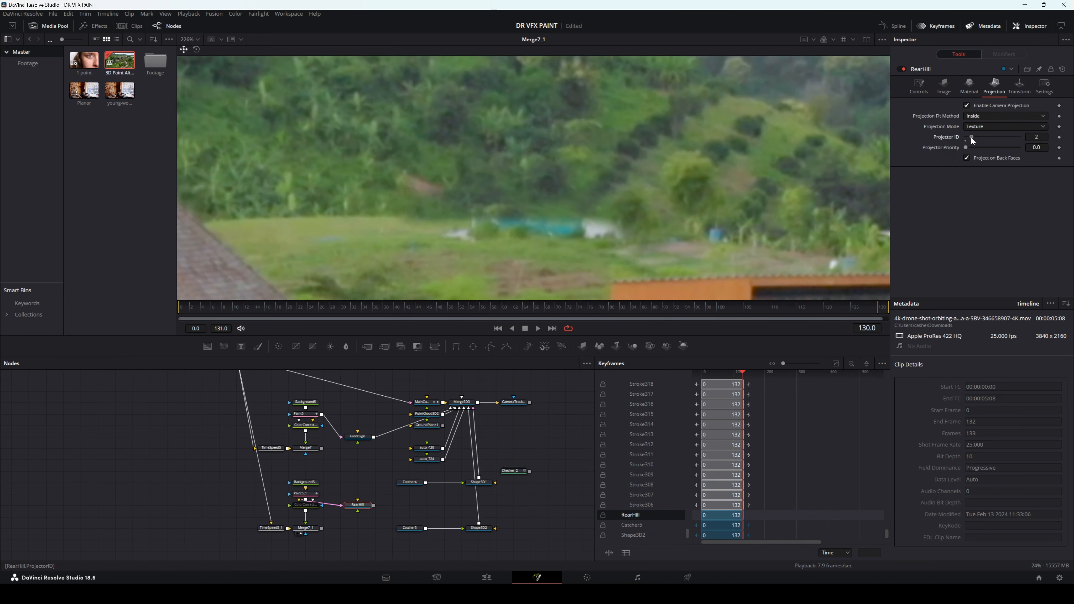
# Step: Connect RearHill to Merge3D3 and view the CameraTracker2_Renderer output
pyautogui.moveTo(373, 505); pyautogui.dragTo(461, 403)
pyautogui.click(513, 402)
pyautogui.press('2')
# Step: Feed FrontSign from the front Color Corrector's output and scrub the render to frame 58
pyautogui.moveTo(305, 431); pyautogui.dragTo(357, 436)
pyautogui.click(513, 403)
pyautogui.moveTo(432, 311); pyautogui.dragTo(495, 315)
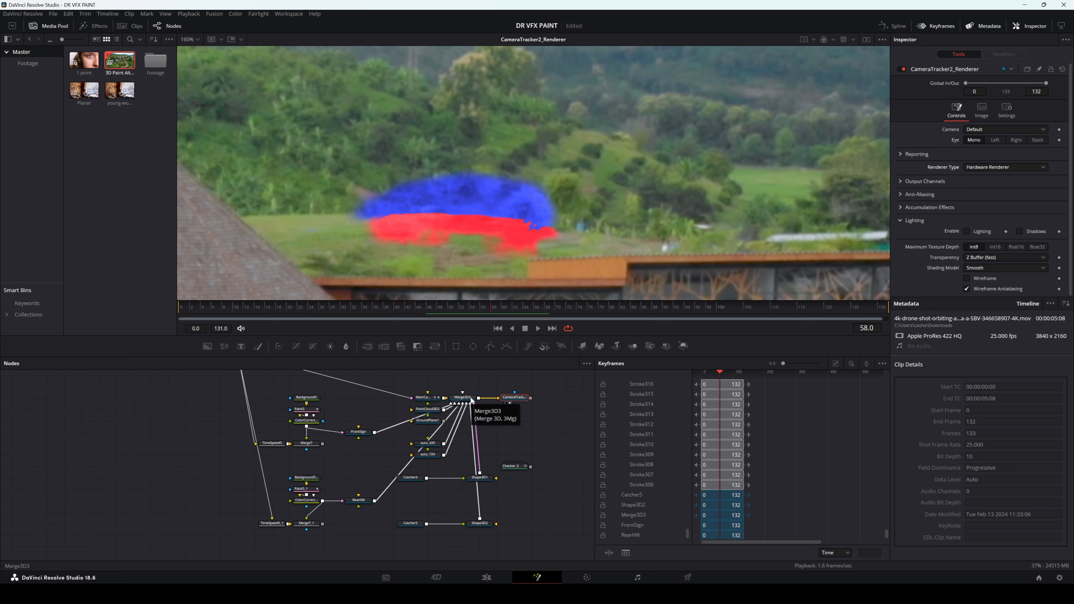
# Step: View Merge3D3 through the Perspective camera and examine the red and blue patches projected in the 3D scene
pyautogui.moveTo(472, 399); pyautogui.dragTo(485, 204)
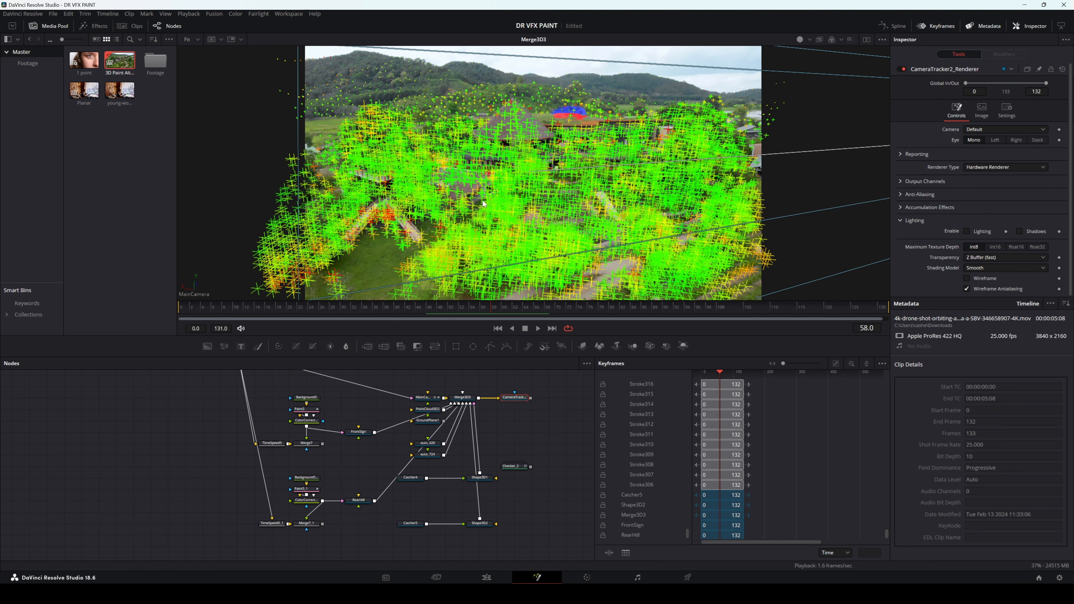
pyautogui.rightClick(770, 123)
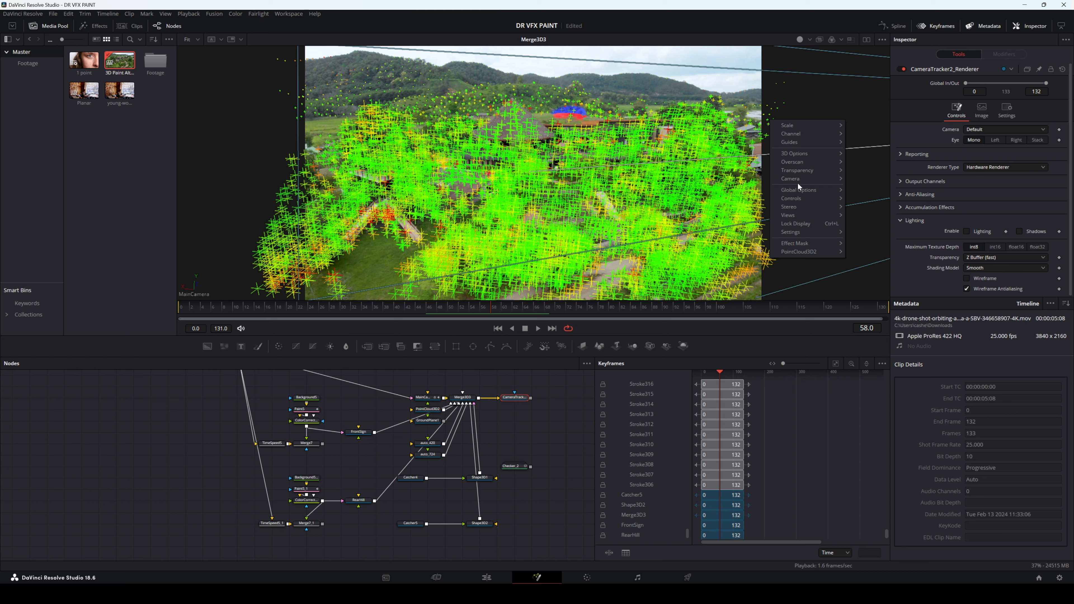
pyautogui.moveTo(815, 178)
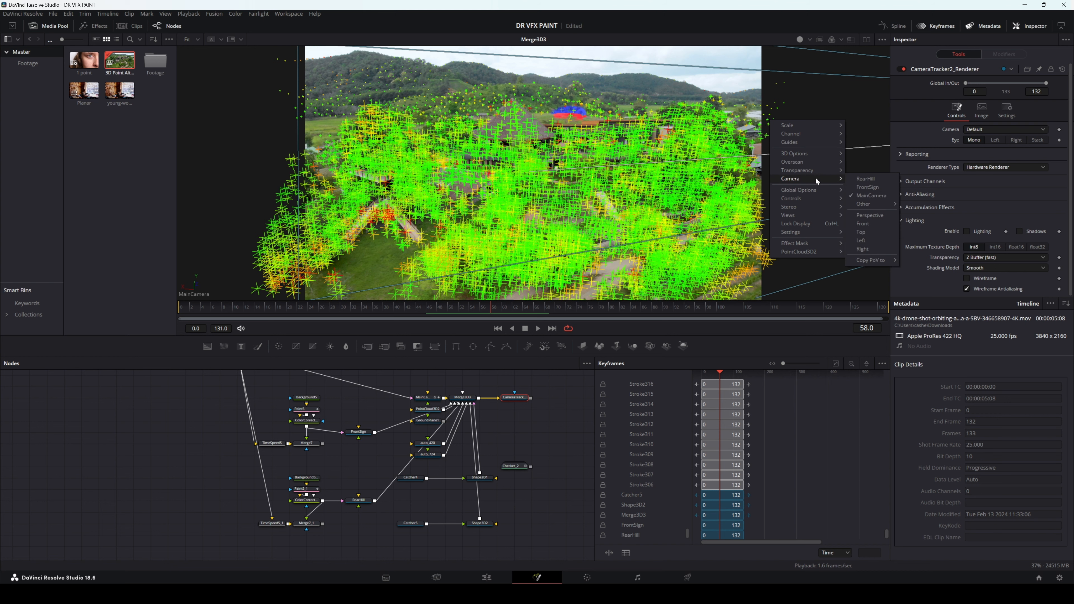
pyautogui.click(866, 215)
pyautogui.scroll(2, 550, 145)
pyautogui.scroll(-1, 550, 145)
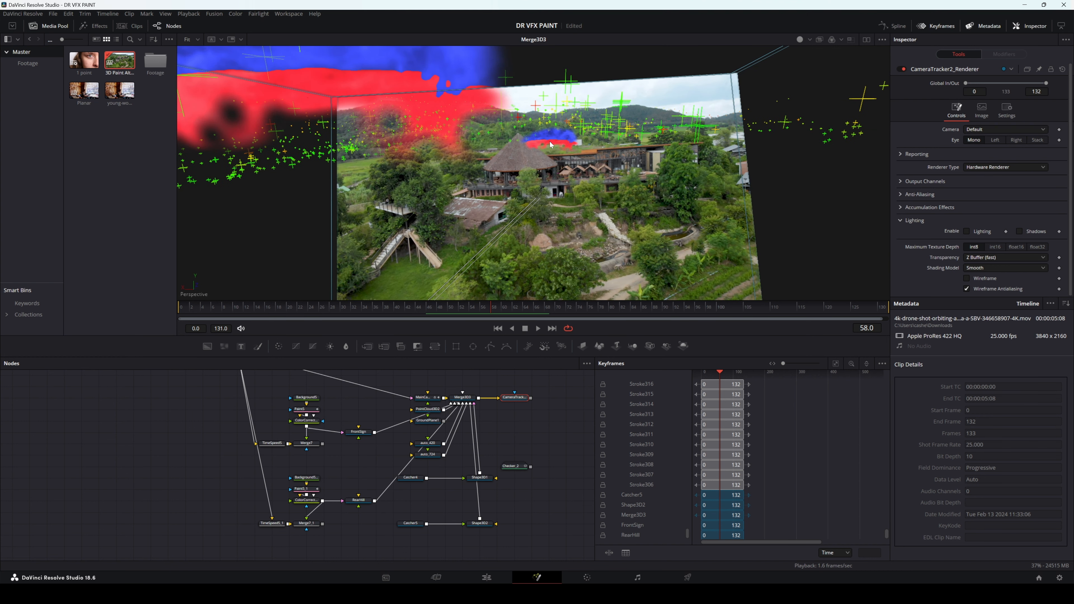
pyautogui.moveTo(592, 134); pyautogui.dragTo(579, 153)
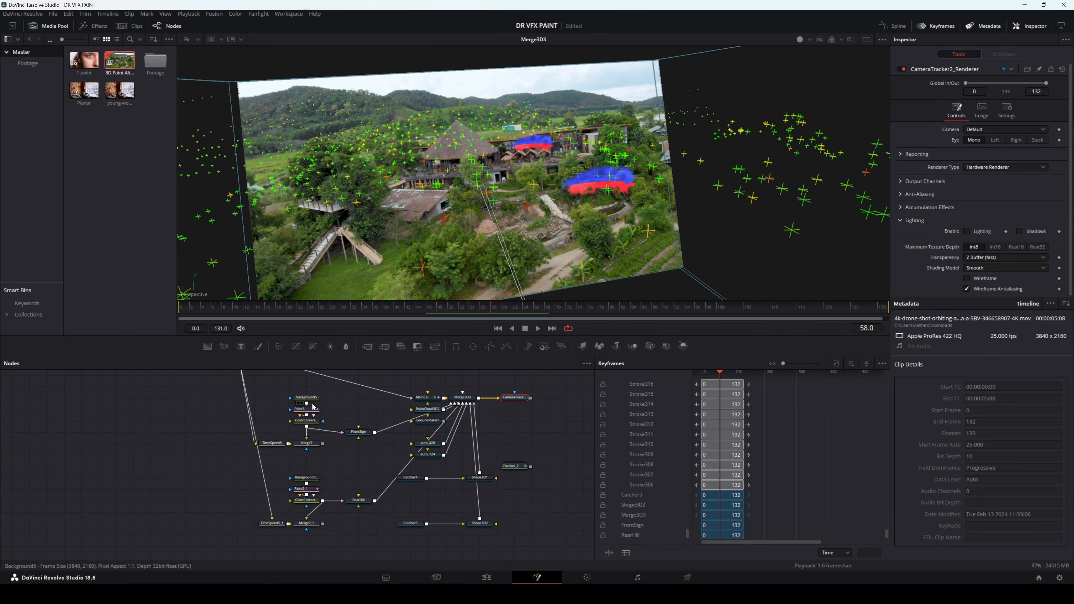
# Step: Compare the Projector IDs of FrontSign and Catcher4 with those of RearHill and Catcher5
pyautogui.click(358, 433)
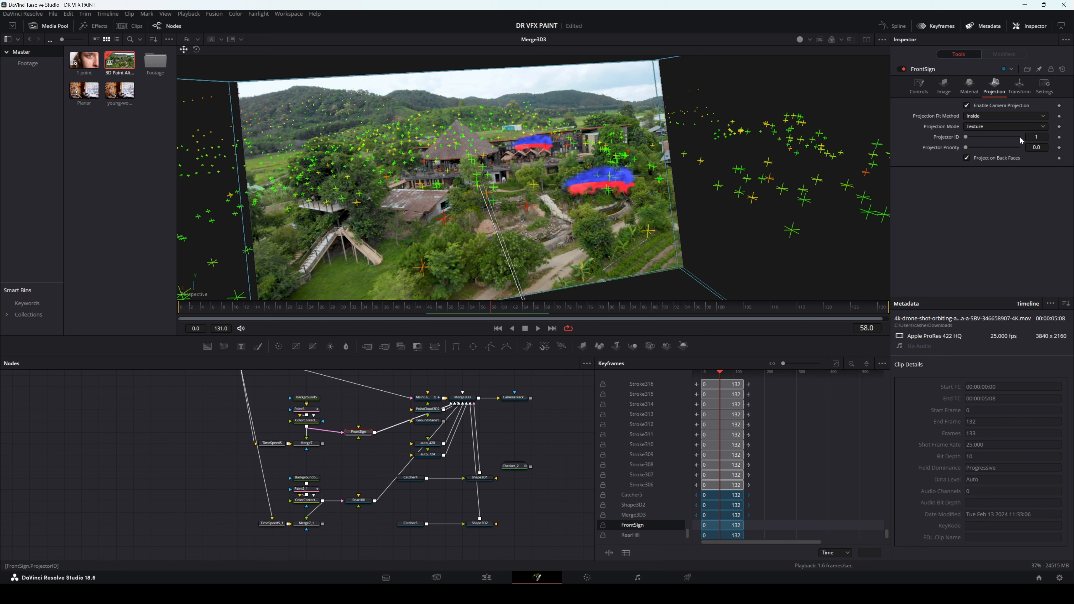
pyautogui.click(410, 477)
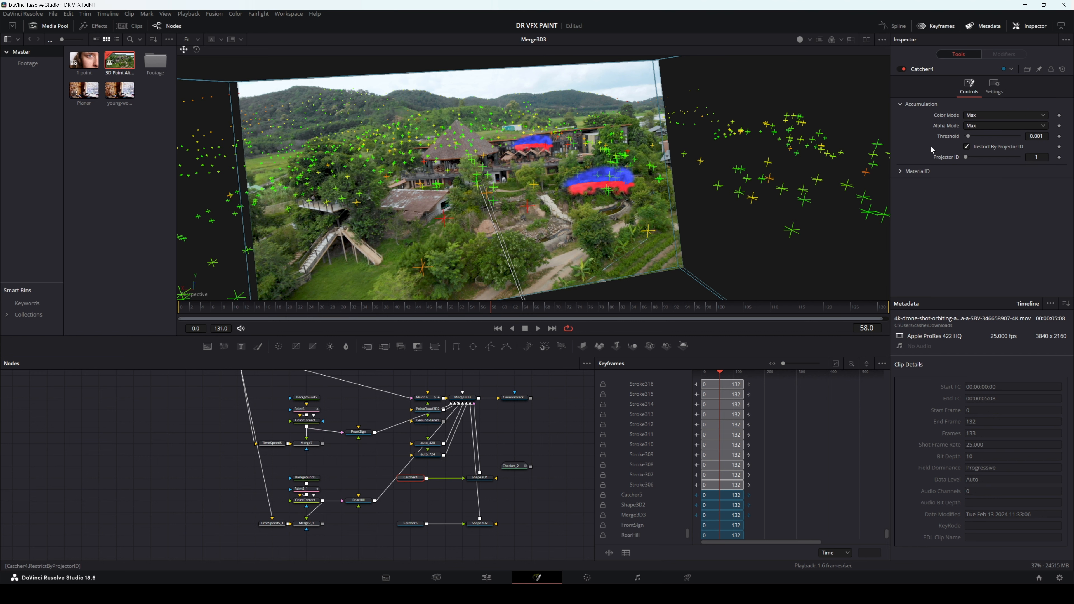
pyautogui.click(359, 501)
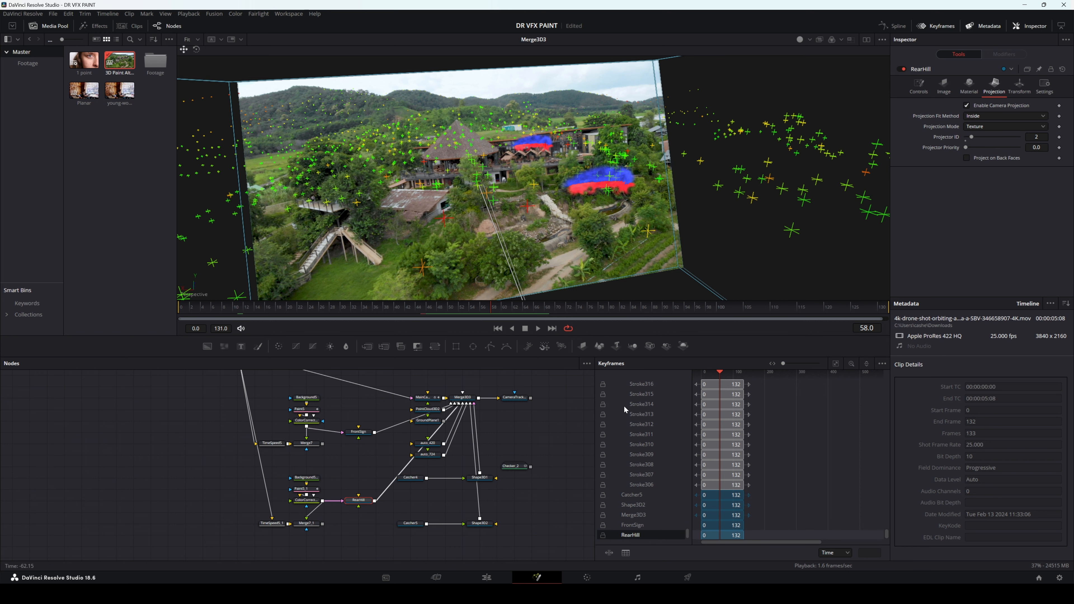
pyautogui.click(407, 526)
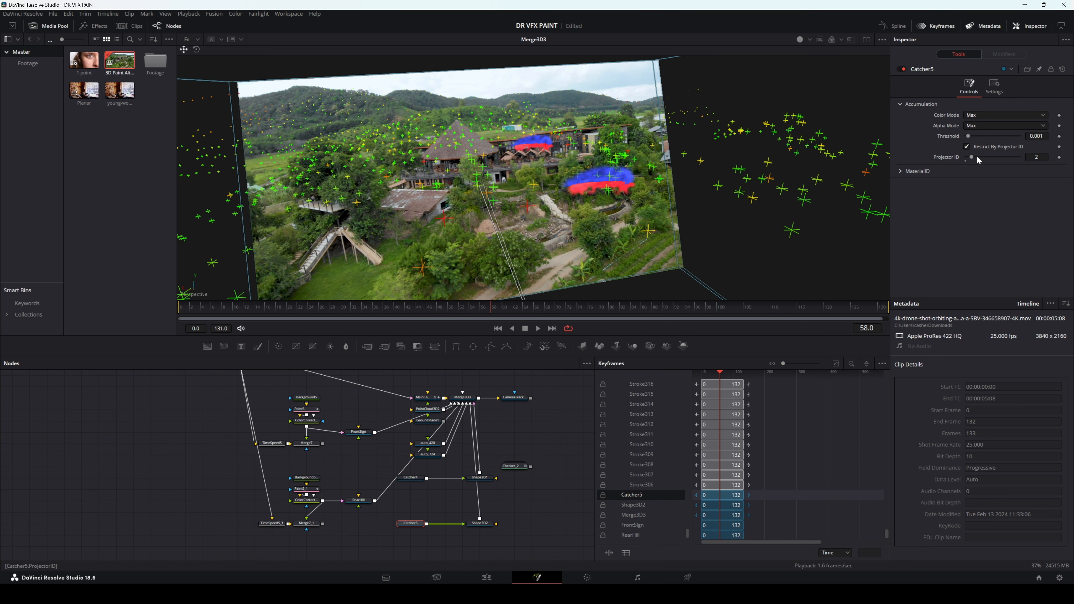
pyautogui.moveTo(761, 163)
pyautogui.mouseDown()
pyautogui.moveTo(592, 156)
pyautogui.moveTo(702, 167)
pyautogui.moveTo(630, 154)
pyautogui.moveTo(615, 169)
pyautogui.moveTo(568, 170)
pyautogui.moveTo(621, 160)
pyautogui.moveTo(588, 176)
pyautogui.mouseUp()
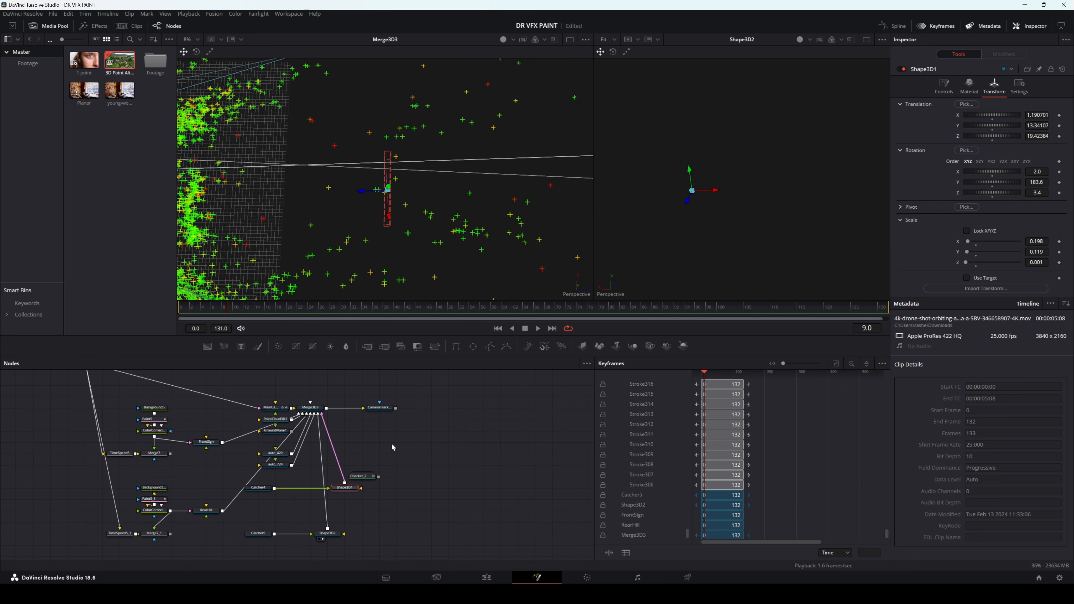
# Step: Move CameraTracker2_Renderer and Checker_2 away from the Merge3D3 branch to free space in the node graph
pyautogui.moveTo(382, 453); pyautogui.dragTo(371, 453)
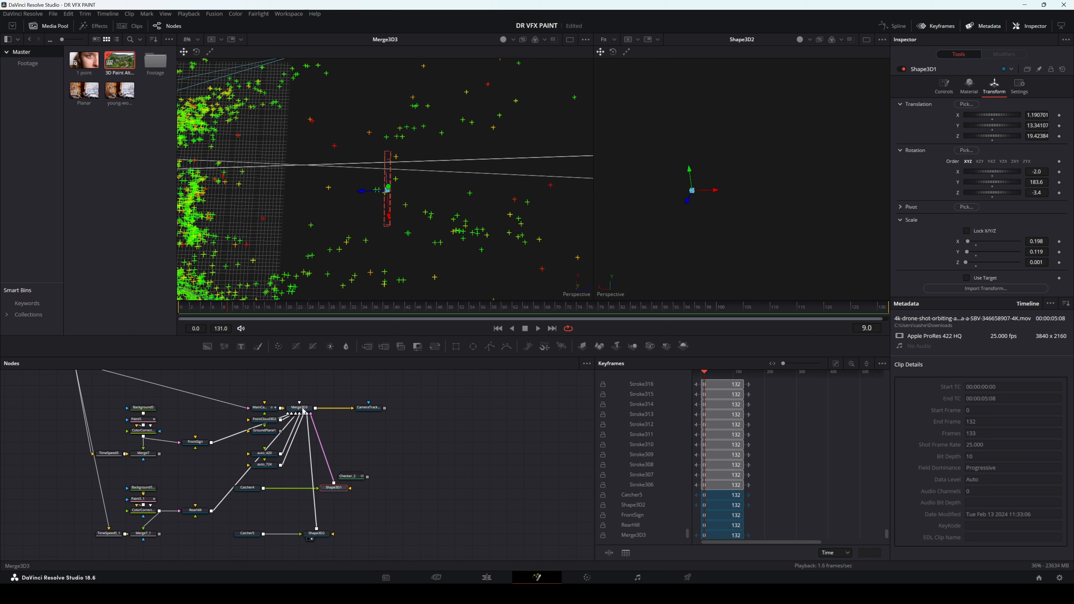
pyautogui.click(362, 409)
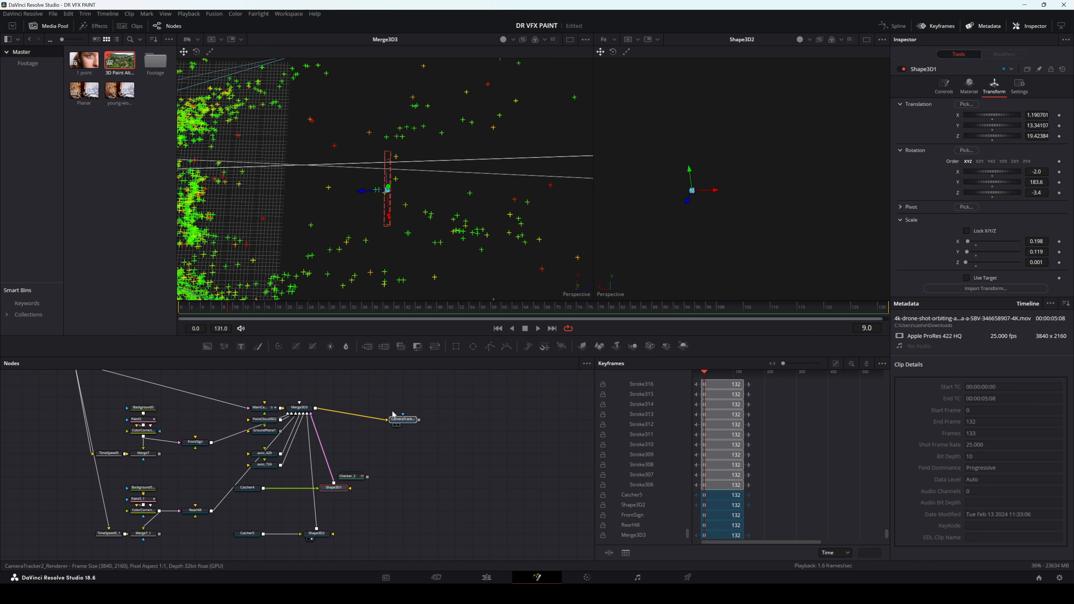
pyautogui.moveTo(363, 409); pyautogui.dragTo(404, 411)
pyautogui.moveTo(441, 448); pyautogui.dragTo(343, 453)
pyautogui.moveTo(253, 480); pyautogui.dragTo(323, 439)
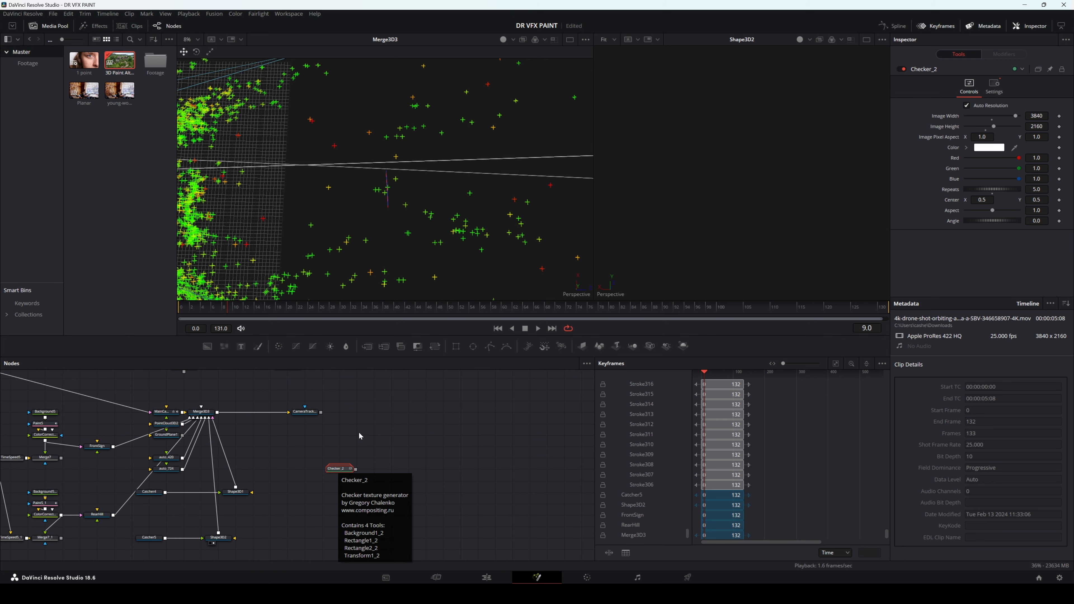
pyautogui.click(373, 449)
pyautogui.click(374, 452)
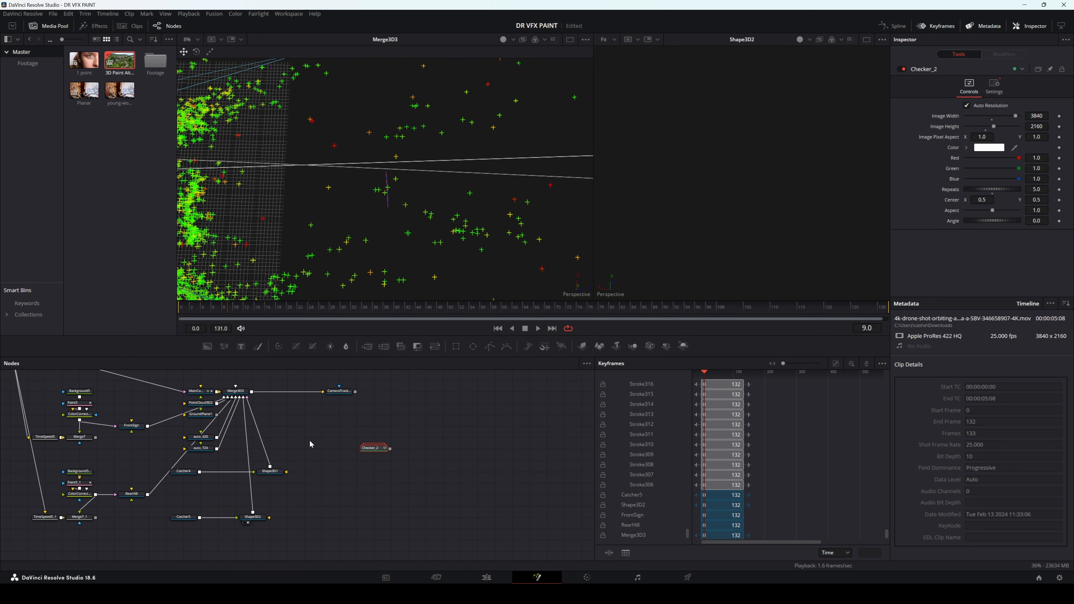
# Step: Move Checker_2 up and paste copies of Merge3D3, MainCamera, PointCloud3D2 and GroundPlane1 into the empty area below it
pyautogui.moveTo(343, 421); pyautogui.dragTo(407, 443)
pyautogui.moveTo(243, 402); pyautogui.dragTo(317, 444)
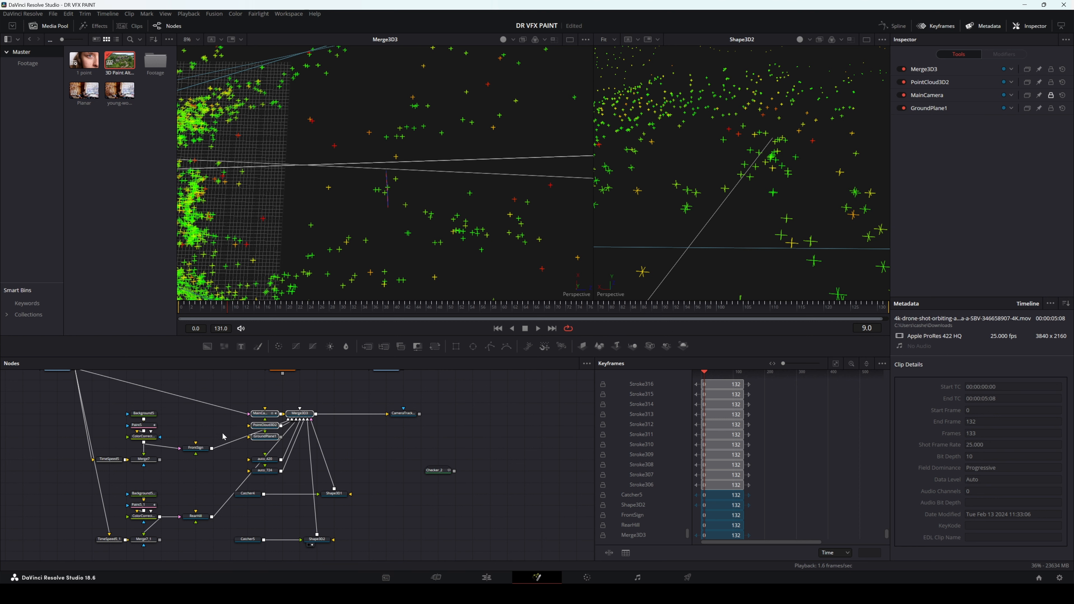
pyautogui.click(323, 423)
pyautogui.moveTo(322, 424); pyautogui.dragTo(270, 412)
pyautogui.moveTo(388, 460); pyautogui.dragTo(440, 391)
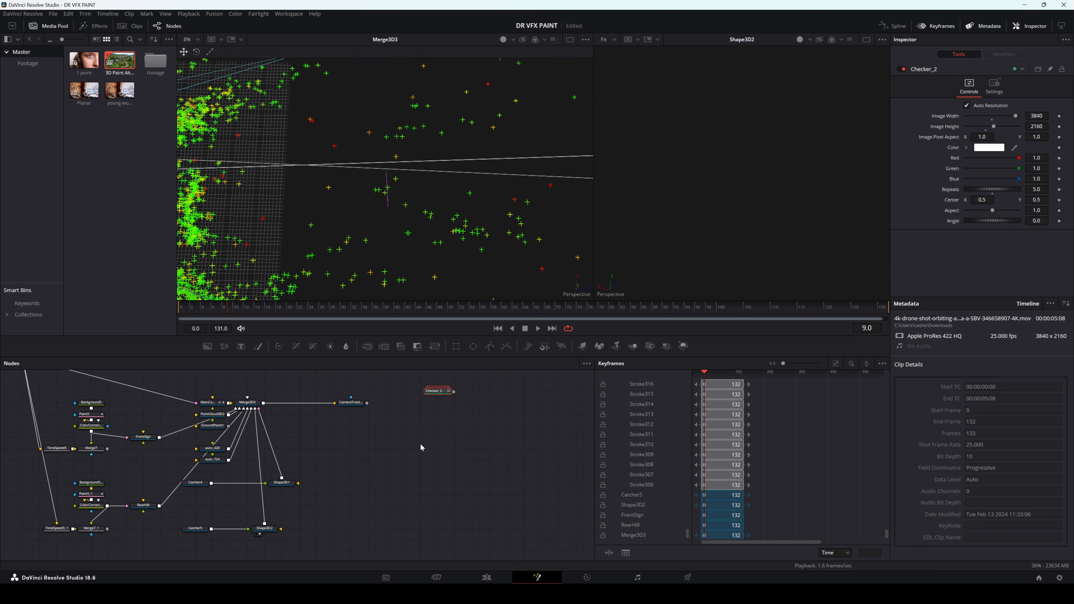
pyautogui.hotkey('ctrl', 'v')
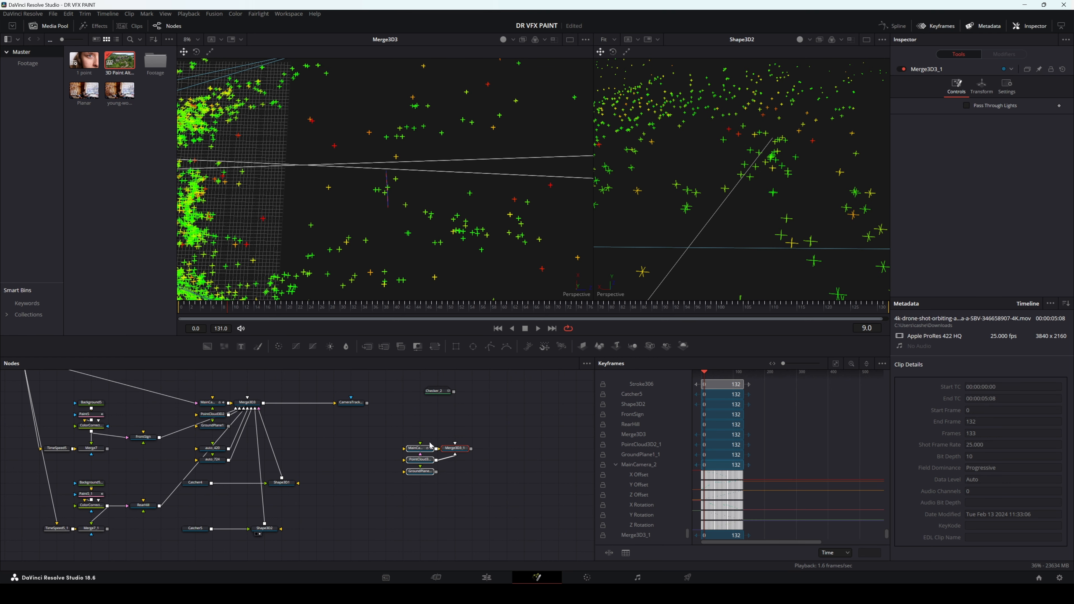
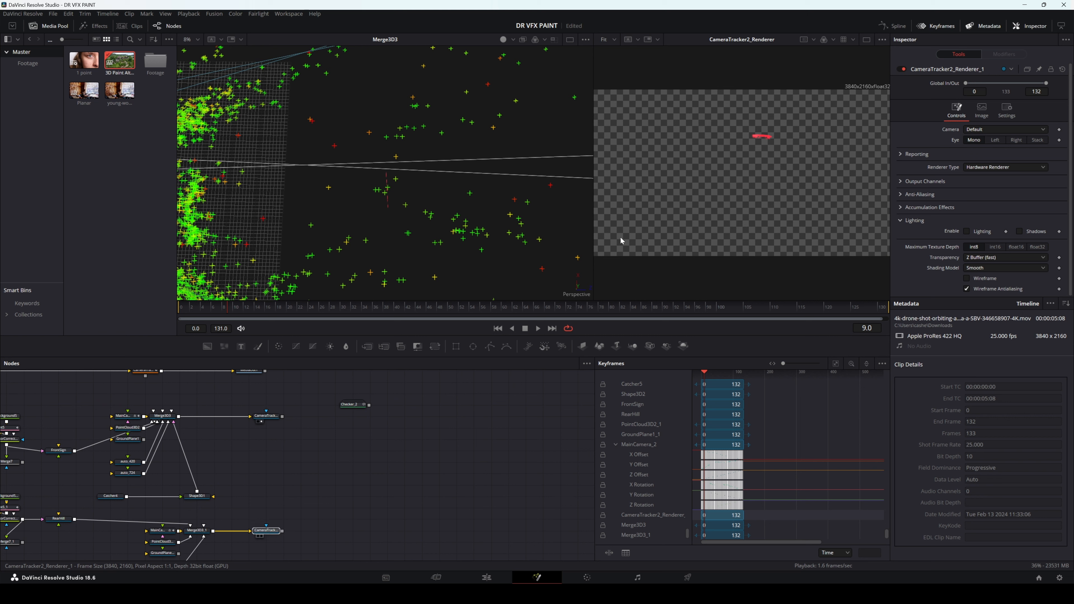
# Step: Move Checker_2 aside, add a Merge node beside CameraTracker2_Renderer_1, and feed it that renderer as background with CameraTracker2_Renderer as foreground
pyautogui.moveTo(360, 405); pyautogui.dragTo(377, 382)
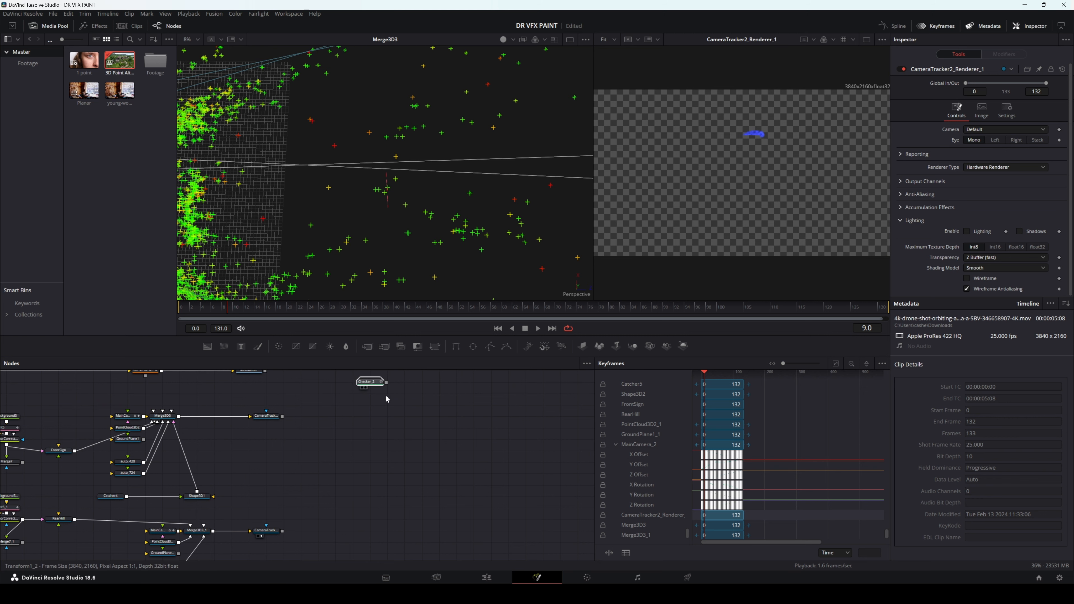
pyautogui.hotkey('shift', 'space')
pyautogui.write('merge')
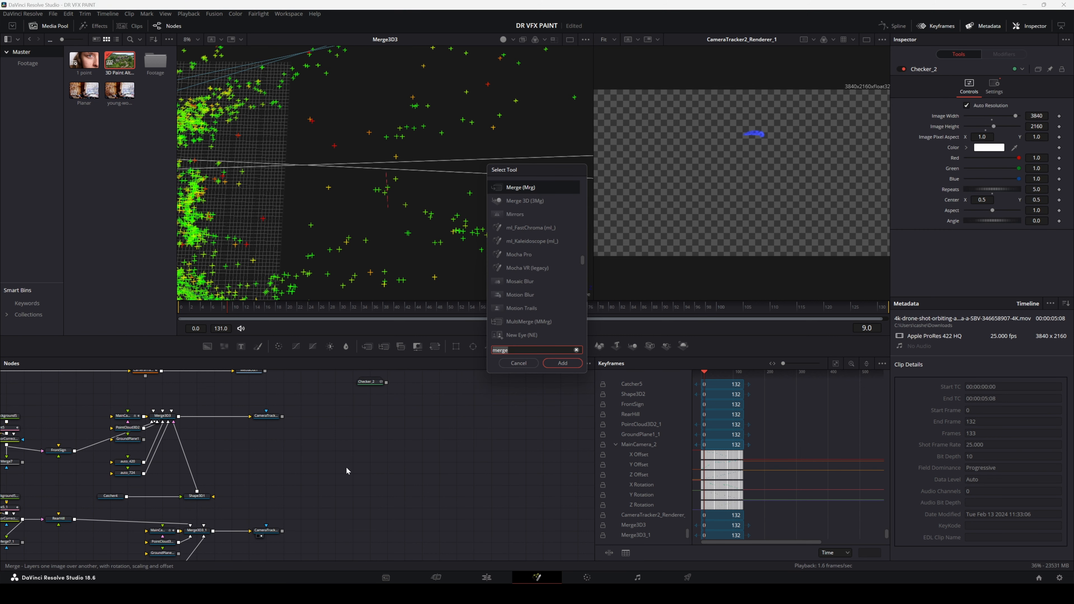
pyautogui.press('Return')
pyautogui.moveTo(347, 466); pyautogui.dragTo(329, 533)
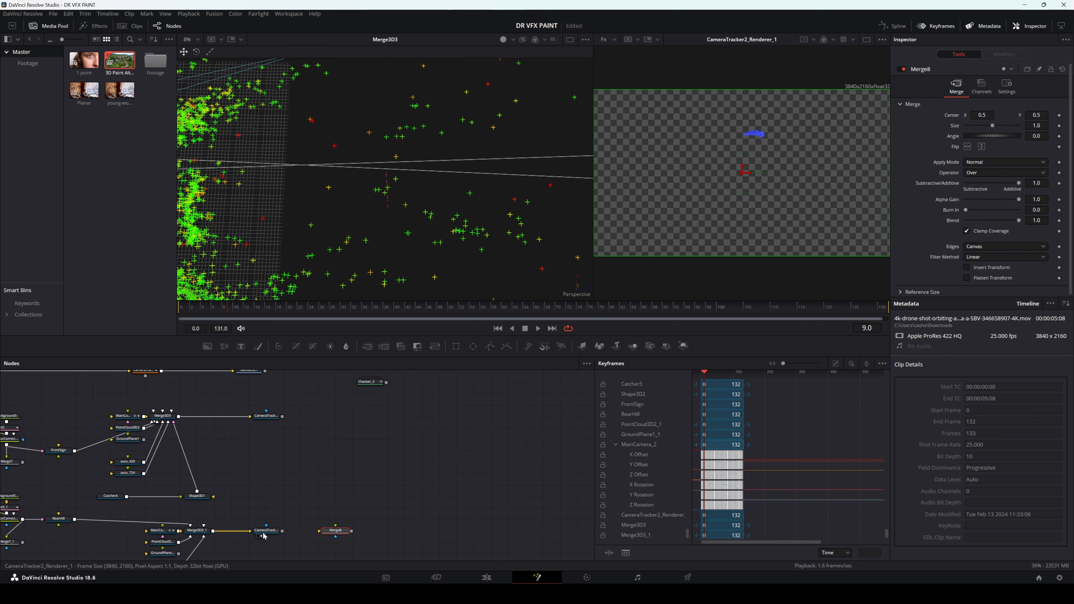
pyautogui.moveTo(283, 532); pyautogui.dragTo(322, 532)
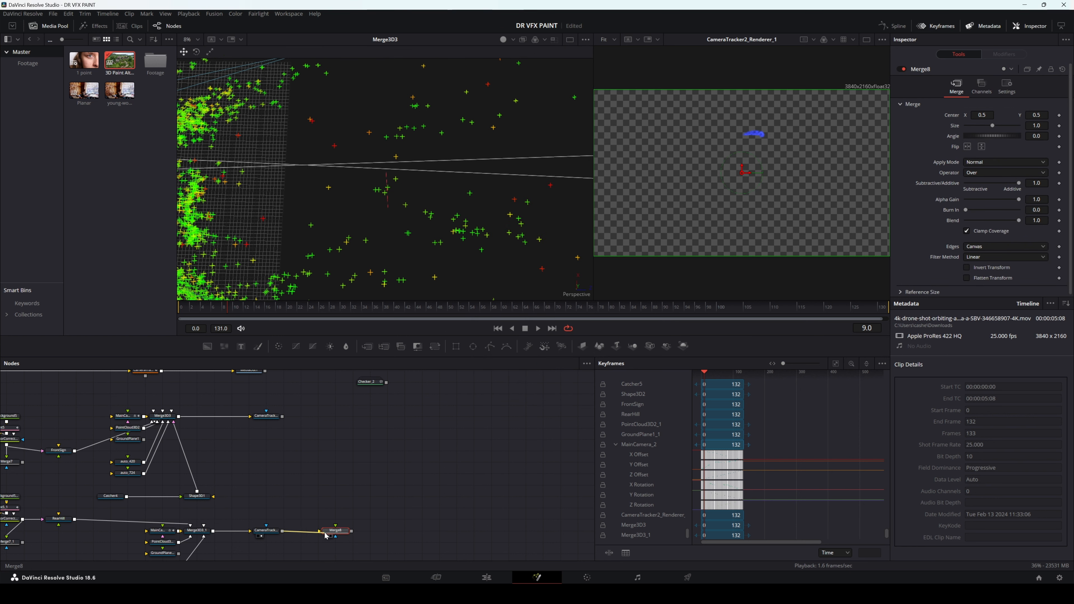
pyautogui.moveTo(282, 416); pyautogui.dragTo(695, 235)
# Step: Paste a copy of the drone footage MediaIn node into the empty area beside Merge8
pyautogui.moveTo(472, 508); pyautogui.dragTo(372, 437)
pyautogui.click(395, 454)
pyautogui.scroll(-3, 386, 458)
pyautogui.click(96, 396)
pyautogui.hotkey('ctrl', 'c')
pyautogui.click(391, 497)
pyautogui.hotkey('ctrl', 'v')
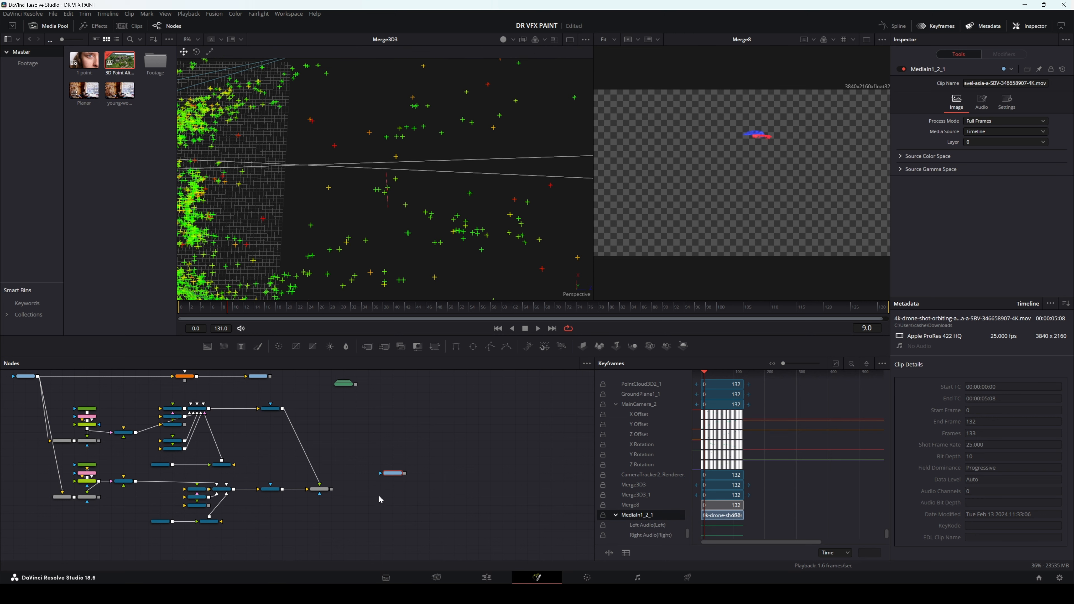
# Step: Move the copied MediaIn node below Merge8 and add a second Merge node beside it
pyautogui.scroll(3, 378, 495)
pyautogui.moveTo(404, 450); pyautogui.dragTo(282, 514)
pyautogui.moveTo(366, 346); pyautogui.dragTo(365, 518)
pyautogui.moveTo(296, 517); pyautogui.dragTo(247, 518)
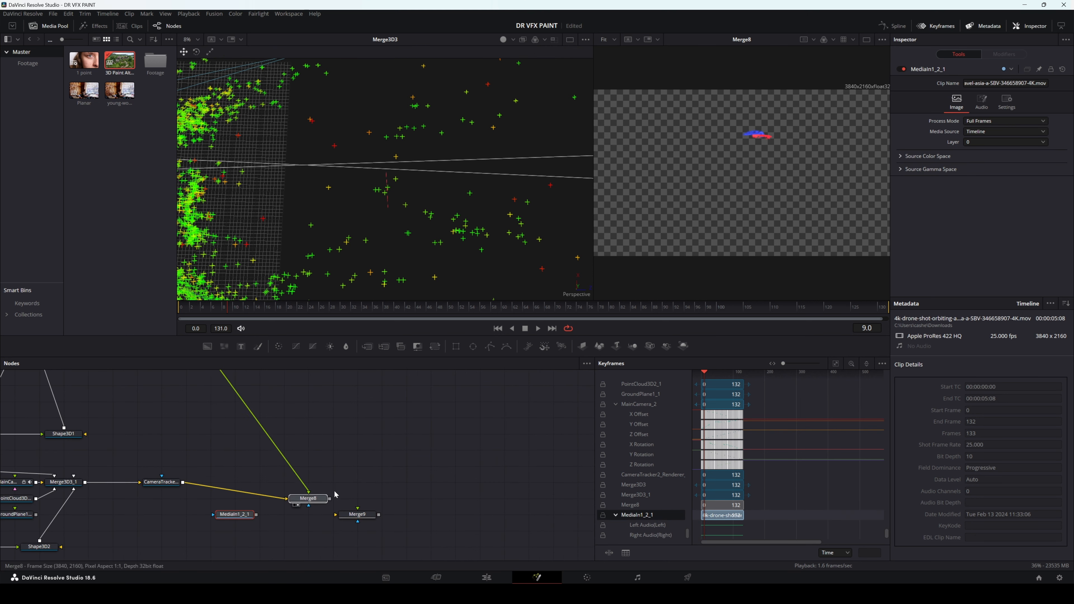
# Step: Connect Merge8 as foreground and MediaIn1_2_1 as background of Merge9, aligning Merge8 with the lower renderer
pyautogui.click(276, 484)
pyautogui.moveTo(281, 482); pyautogui.dragTo(359, 509)
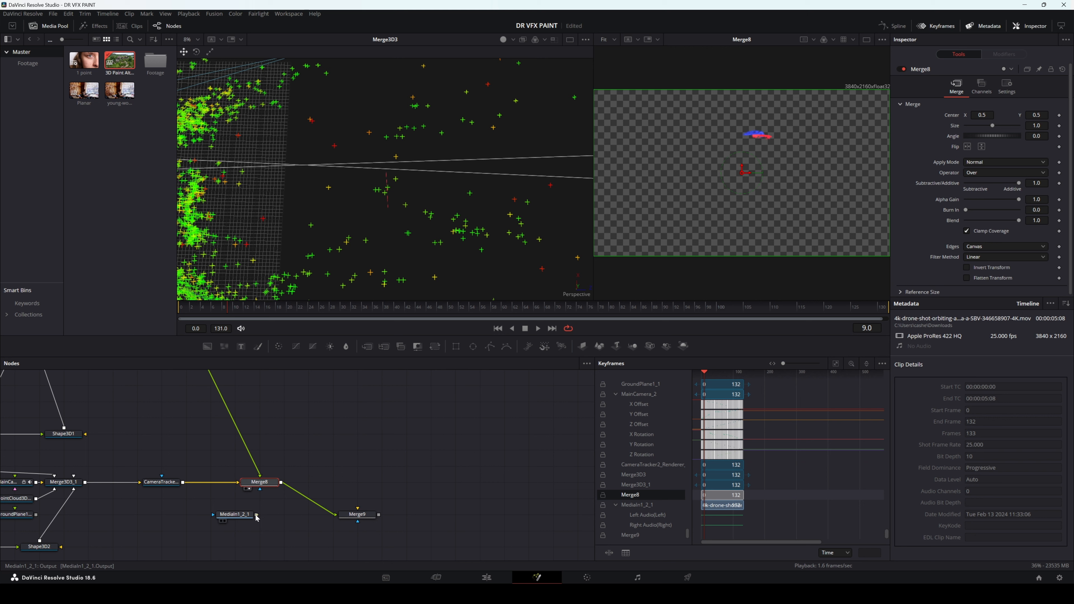
pyautogui.moveTo(257, 516); pyautogui.dragTo(744, 173)
# Step: Enlarge the Merge9 viewer and examine the red and blue patches over the drone footage
pyautogui.scroll(4, 757, 176)
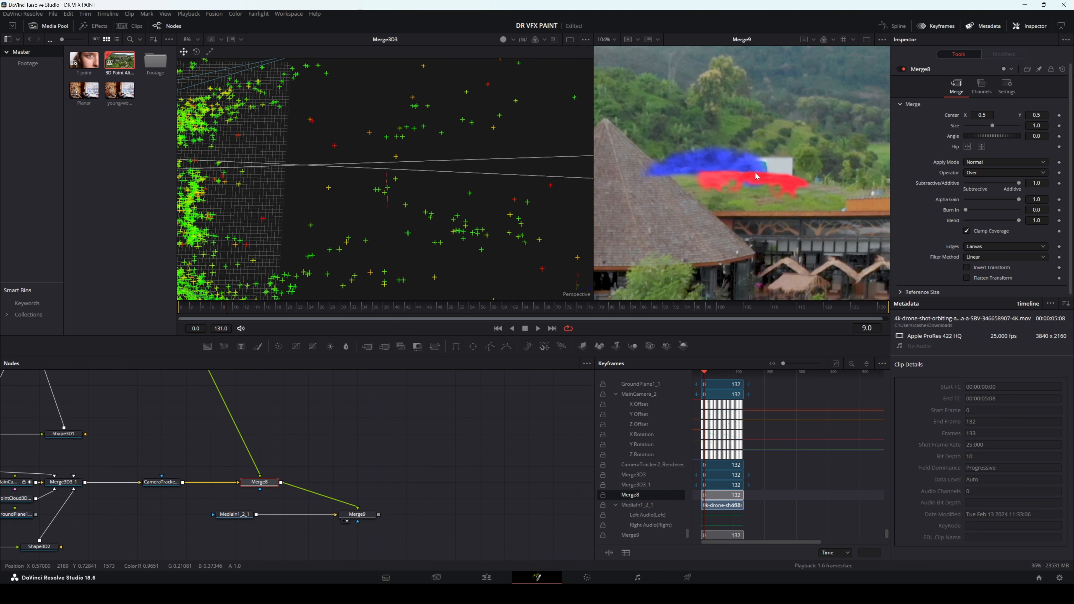
pyautogui.scroll(3, 757, 177)
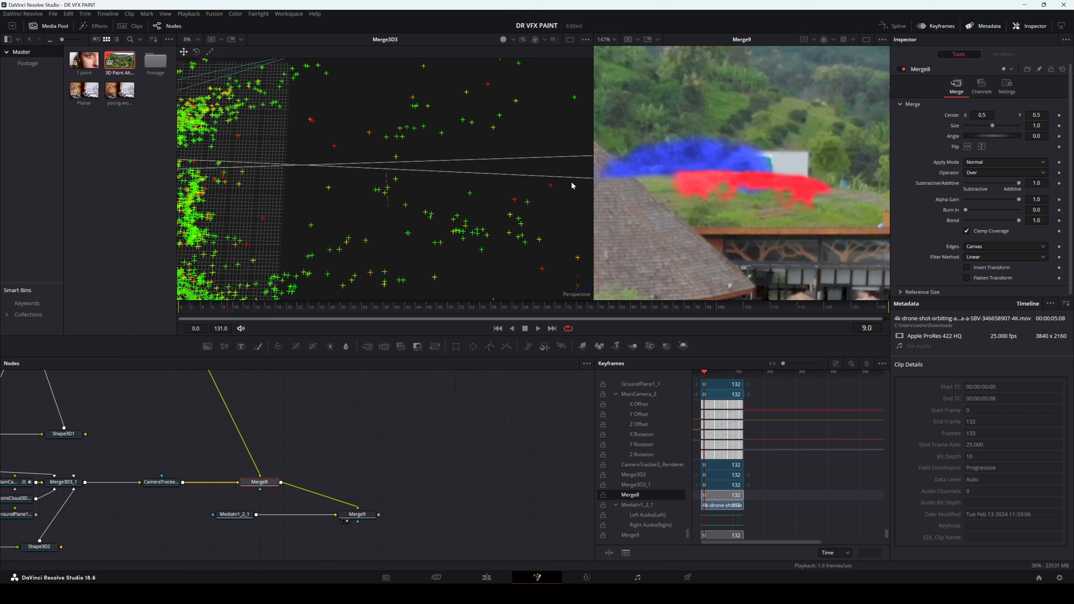
pyautogui.moveTo(593, 173); pyautogui.dragTo(428, 174)
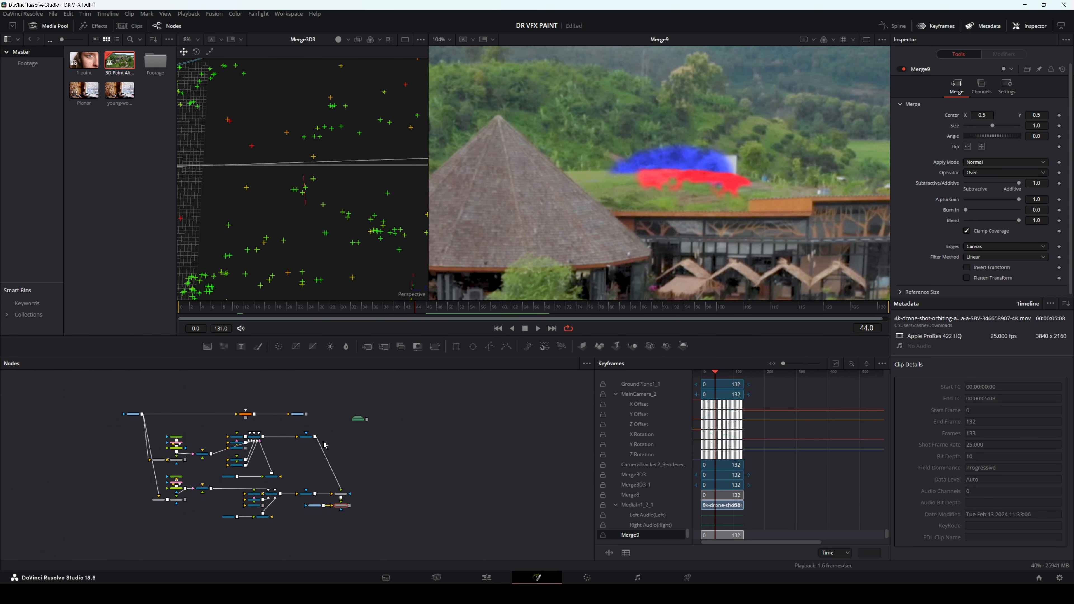
# Step: Review the Renderer Type options of CameraTracker2_Renderer, leaving Hardware Renderer selected
pyautogui.scroll(5, 276, 428)
pyautogui.click(366, 456)
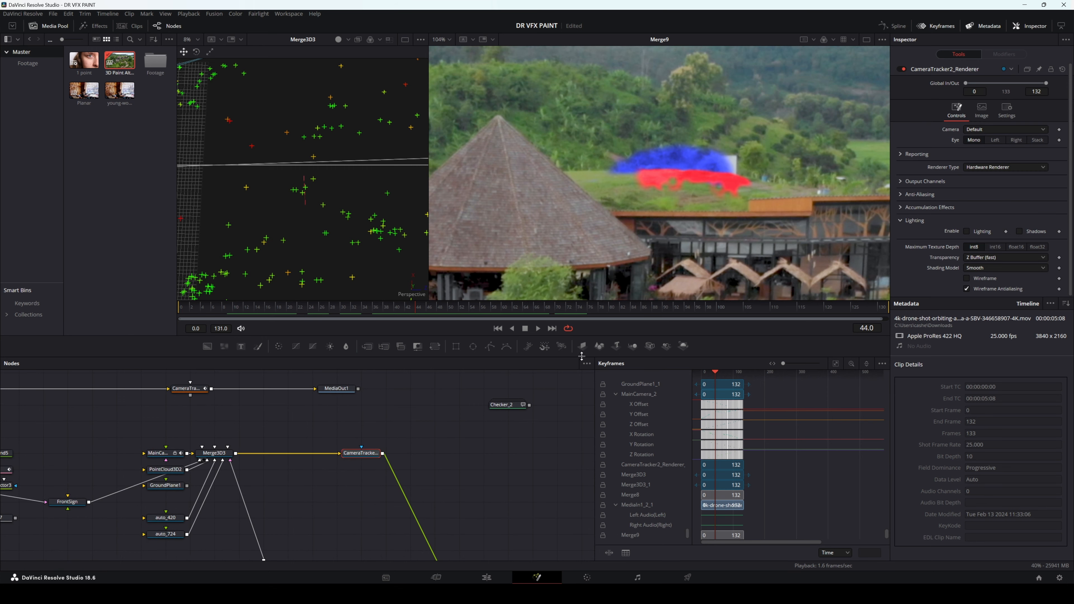
pyautogui.click(998, 170)
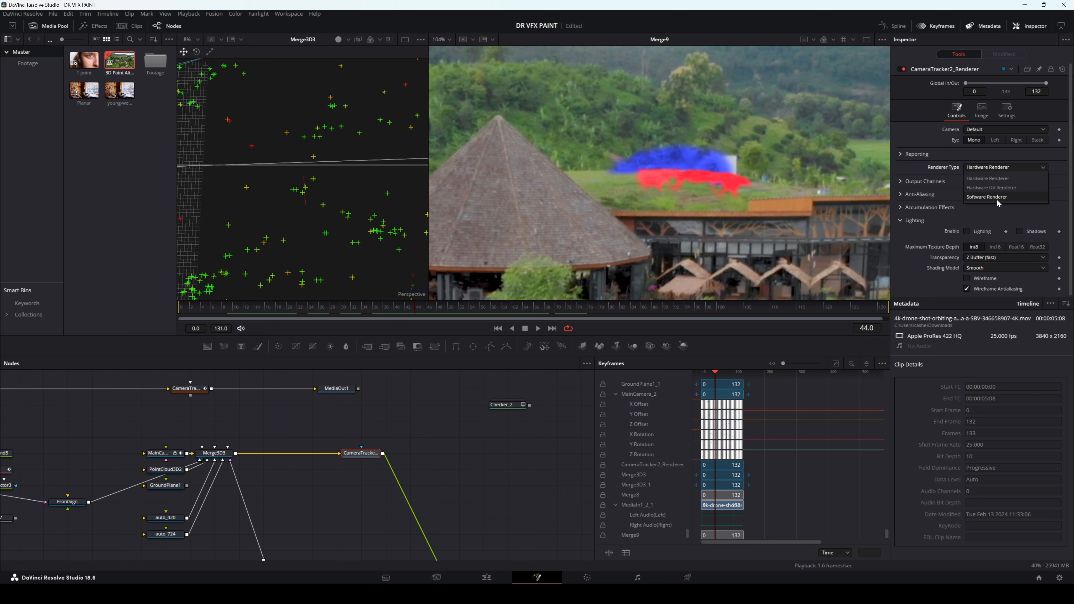
pyautogui.click(983, 160)
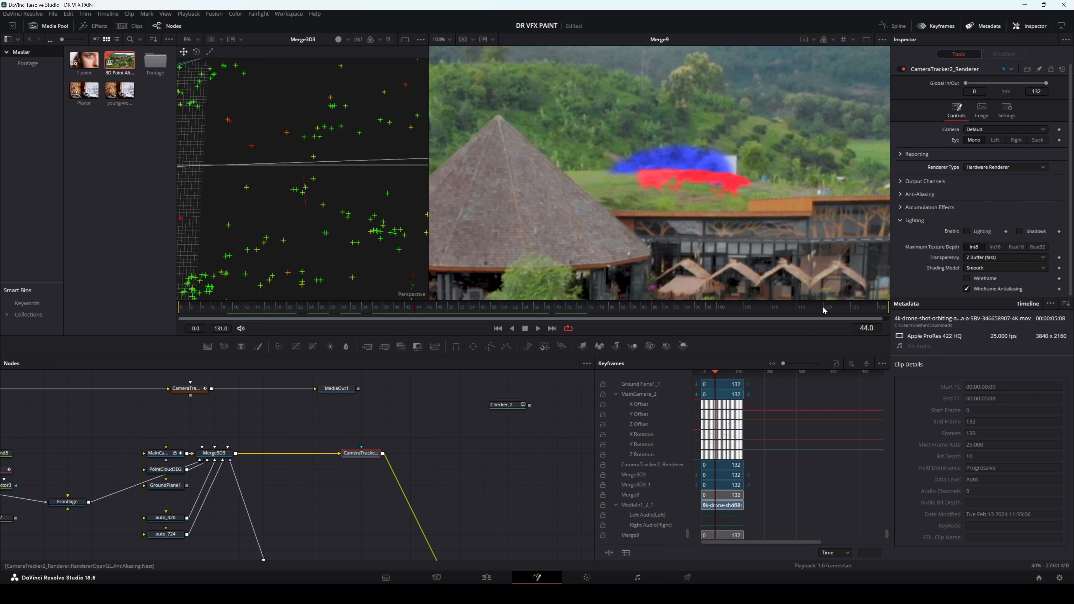
pyautogui.scroll(-3, 440, 472)
pyautogui.scroll(1, 436, 472)
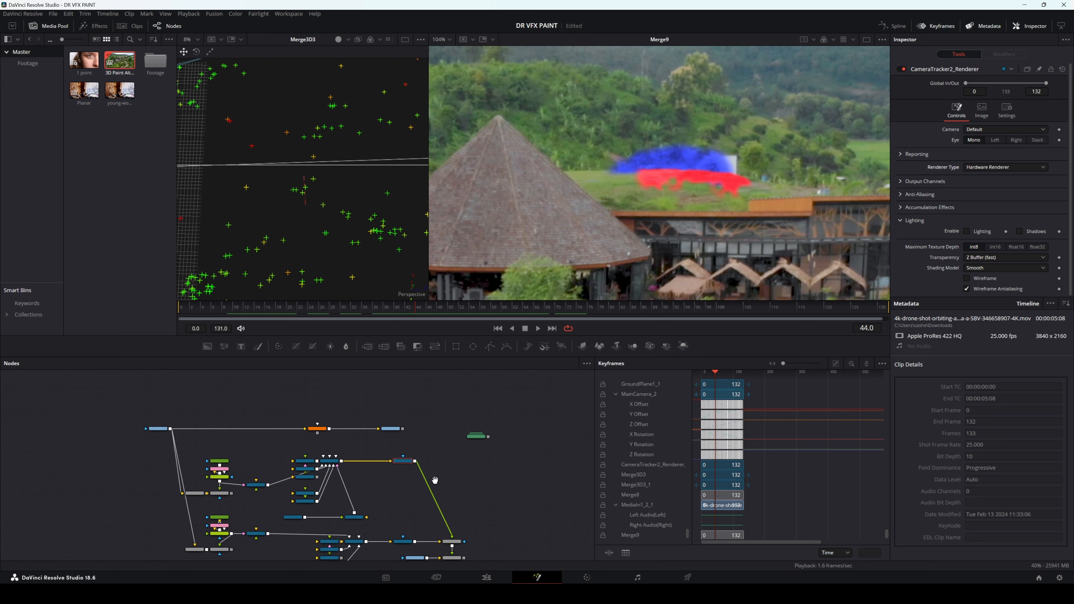
pyautogui.moveTo(398, 468); pyautogui.dragTo(413, 449)
pyautogui.moveTo(393, 518); pyautogui.dragTo(409, 494)
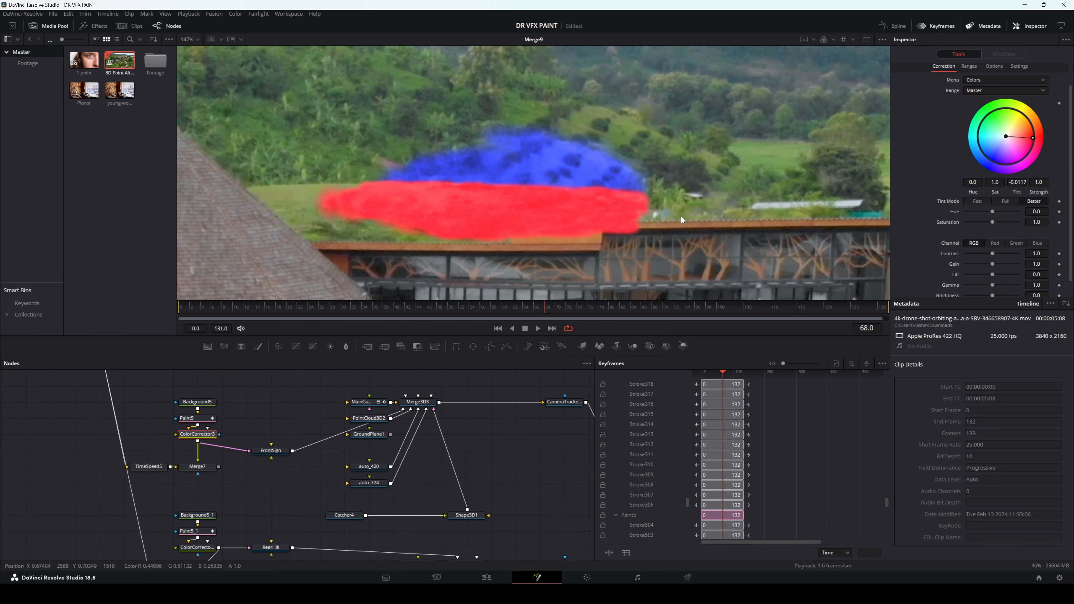
# Step: In Paint5 at frame 68, erase the lower edge of the red front-hill paint where it spills toward the orange roof
pyautogui.moveTo(682, 216); pyautogui.dragTo(653, 215)
pyautogui.scroll(-2, 933, 216)
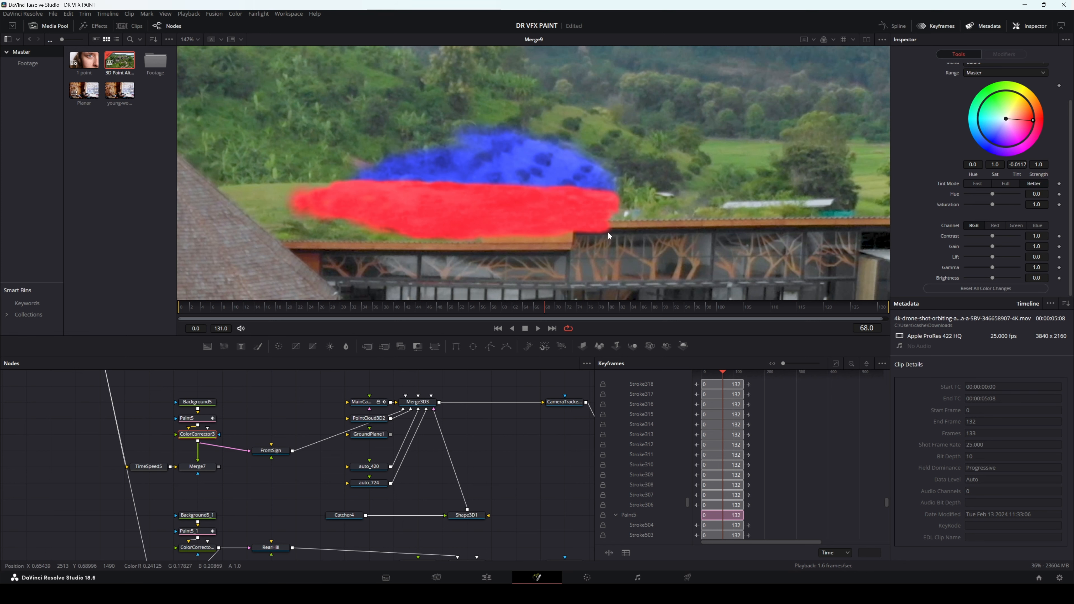
pyautogui.click(190, 418)
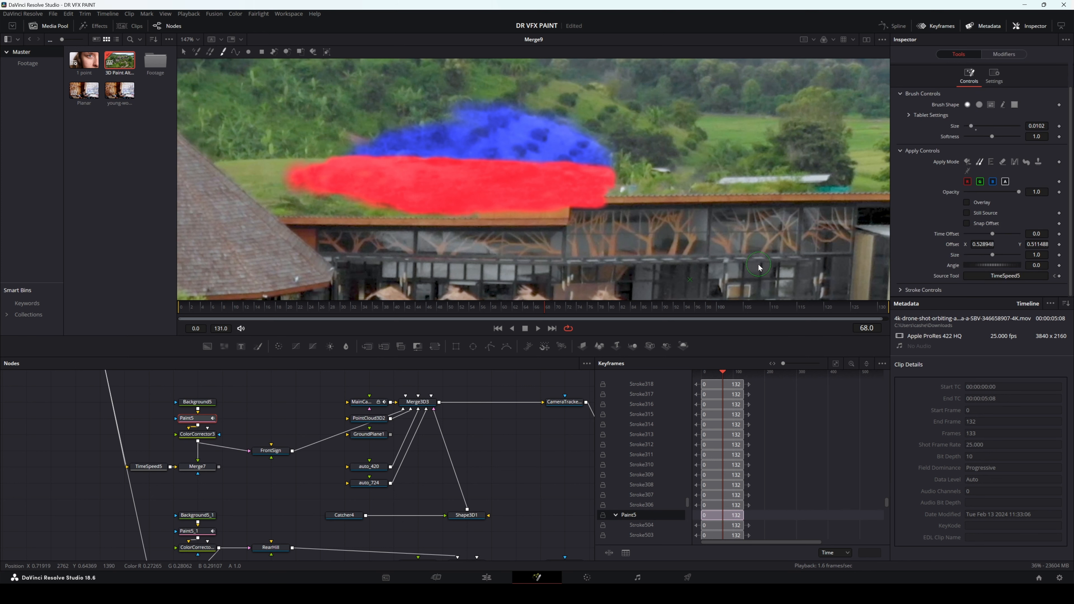
pyautogui.click(1002, 162)
pyautogui.scroll(3, 591, 208)
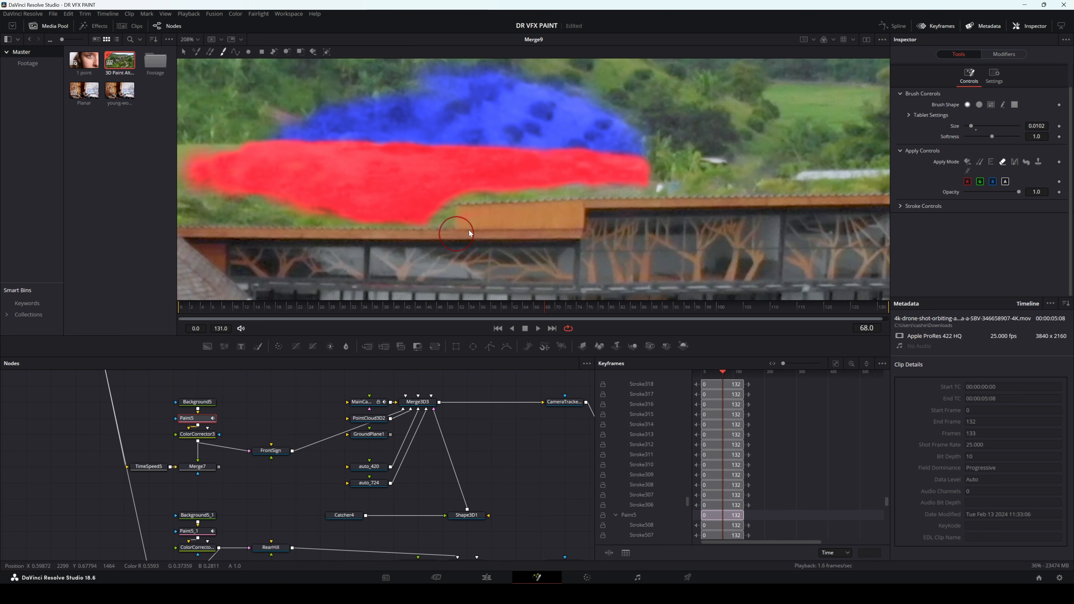
pyautogui.moveTo(588, 223); pyautogui.dragTo(585, 257)
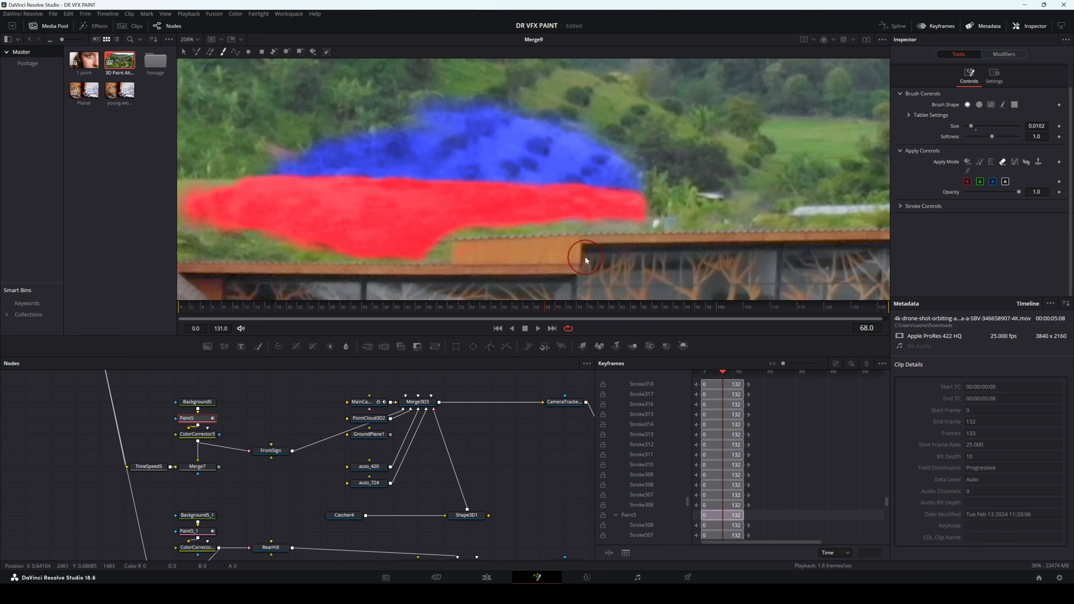
pyautogui.moveTo(407, 262); pyautogui.dragTo(326, 261)
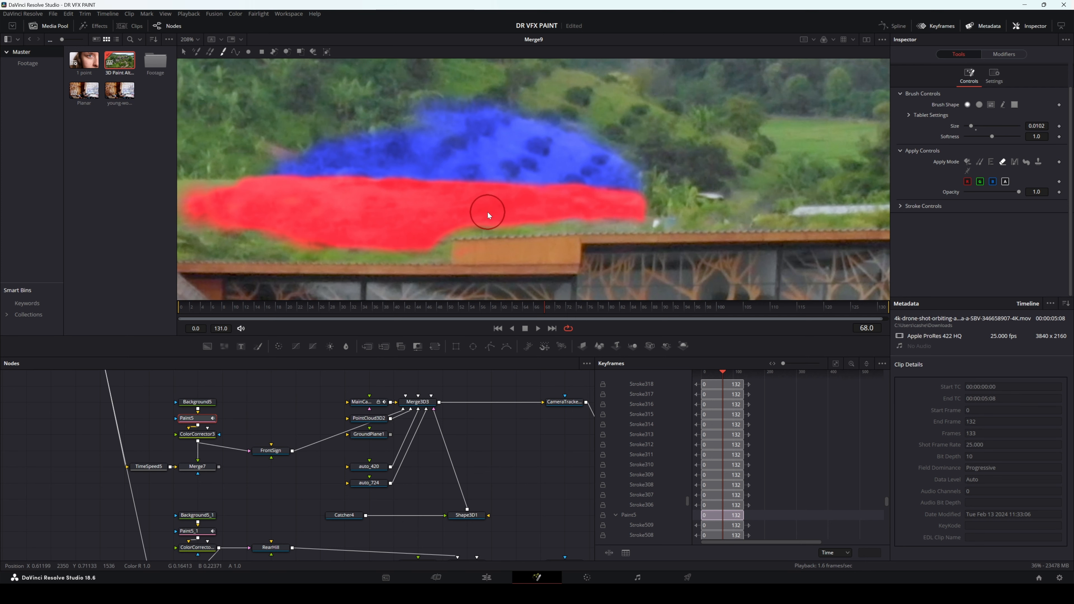
# Step: Examine the red patch's edges along the roofline and against the blue rear-hill patch at frame 68
pyautogui.scroll(-2, 487, 211)
pyautogui.moveTo(488, 213); pyautogui.dragTo(510, 205)
pyautogui.scroll(2, 522, 210)
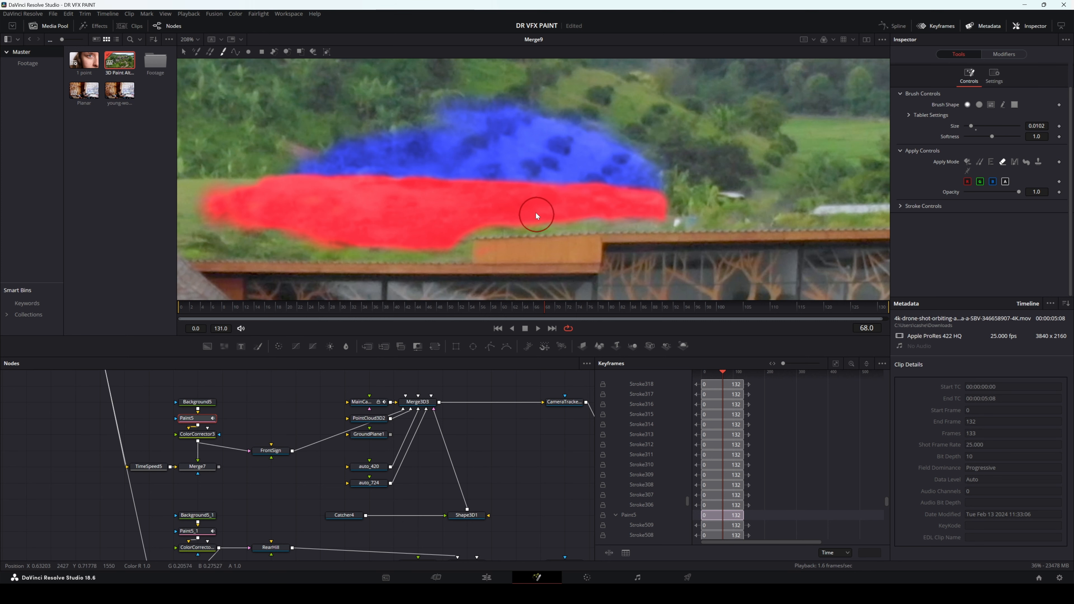
pyautogui.scroll(-2, 528, 206)
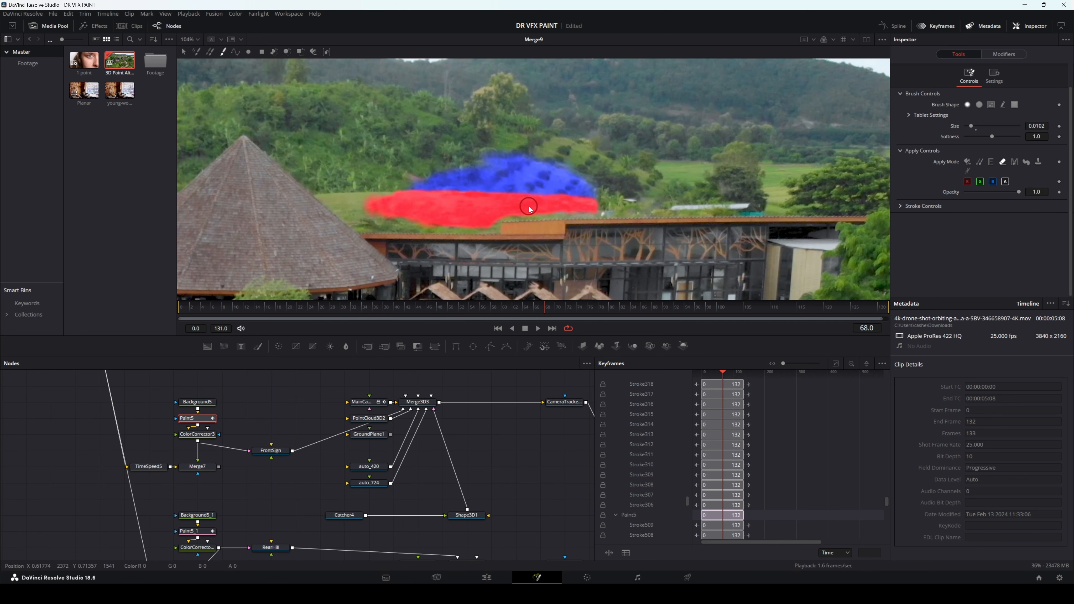
pyautogui.moveTo(553, 206); pyautogui.dragTo(533, 238)
pyautogui.scroll(2, 509, 240)
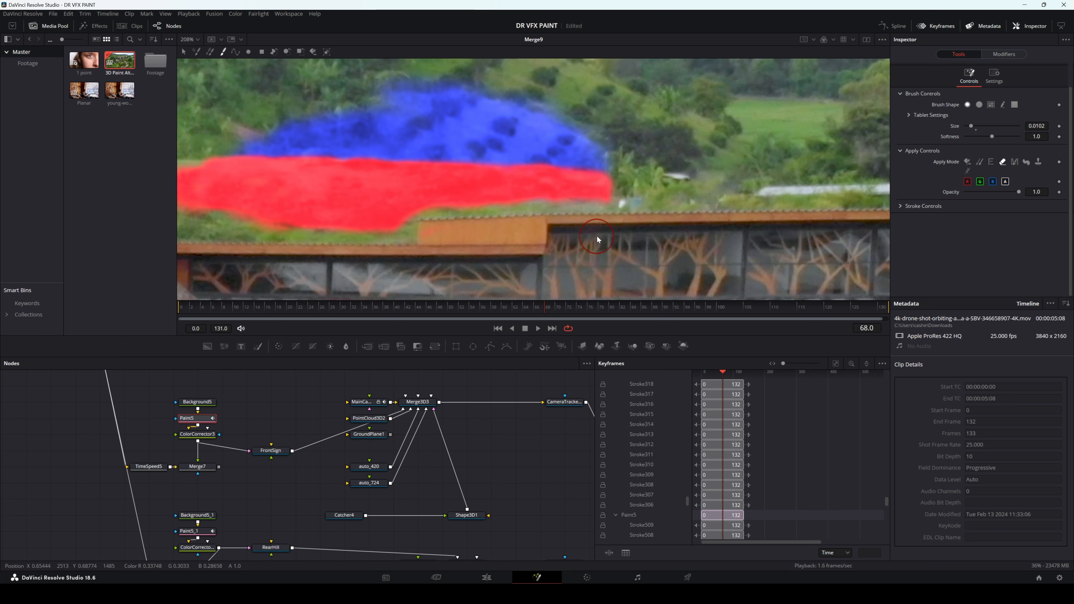
pyautogui.moveTo(596, 236); pyautogui.dragTo(581, 248)
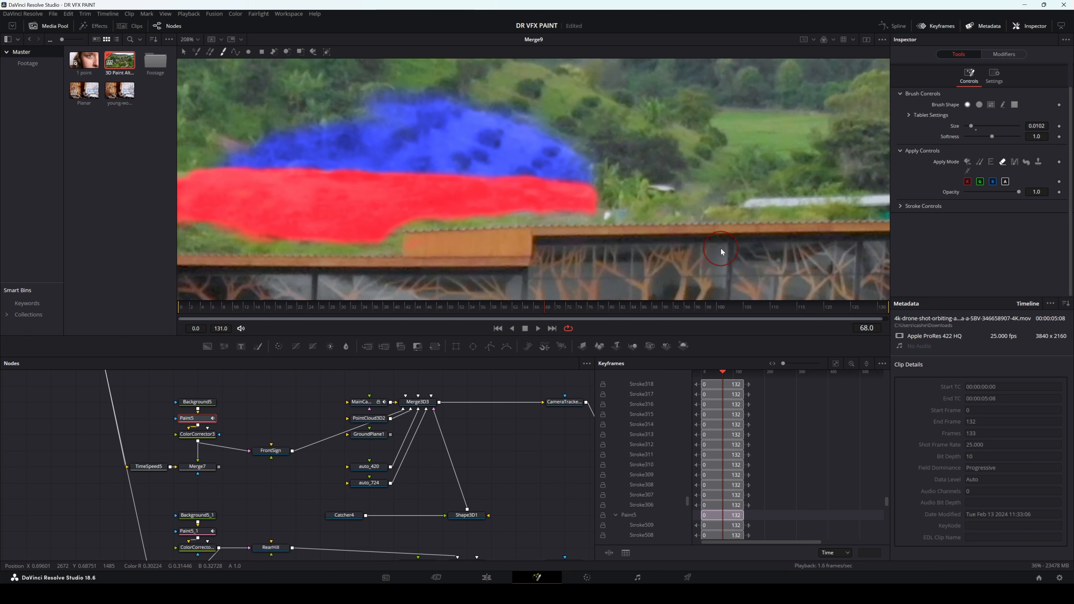
# Step: Disable the ColorCorrector3 and ColorCorrector3_1 nodes that tint the front and rear patches
pyautogui.click(216, 434)
pyautogui.scroll(-2, 203, 487)
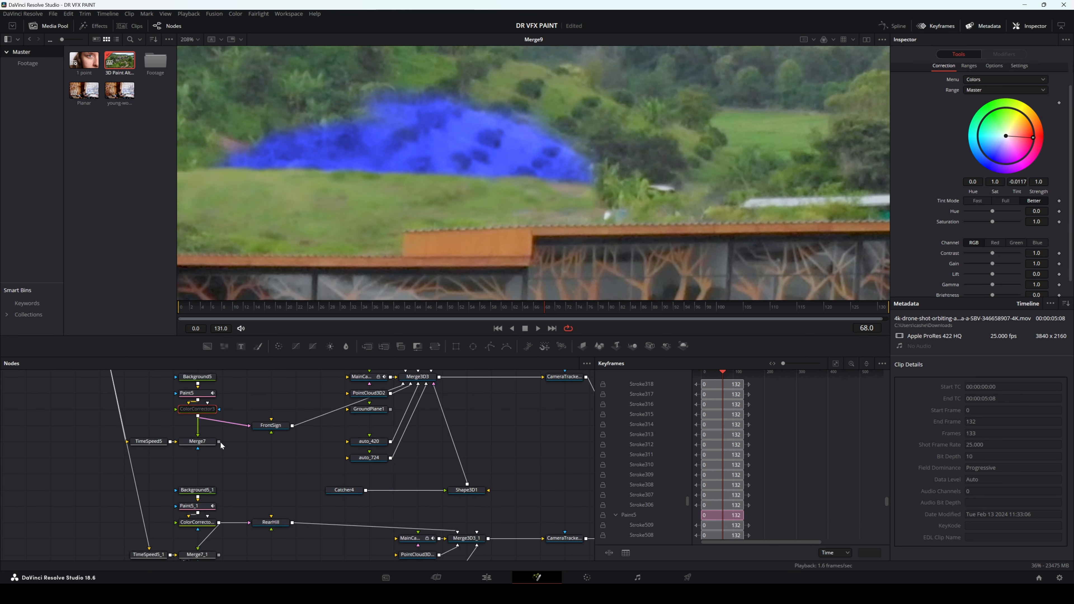
pyautogui.click(208, 528)
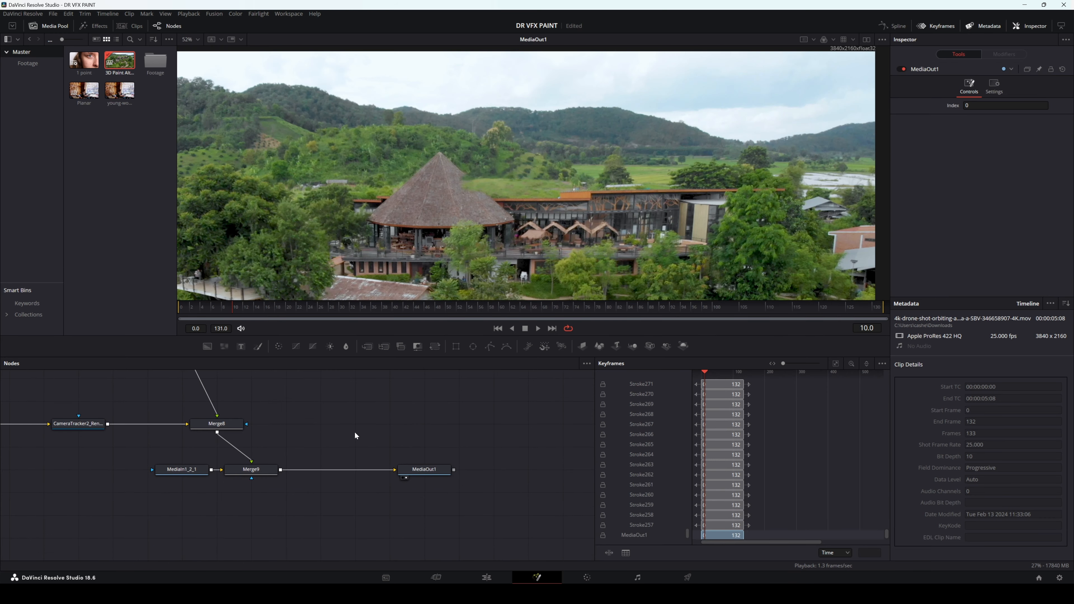
# Step: Align Merge9 directly beneath Merge8, moving MediaIn1_2_1 along with it
pyautogui.moveTo(318, 420); pyautogui.dragTo(353, 443)
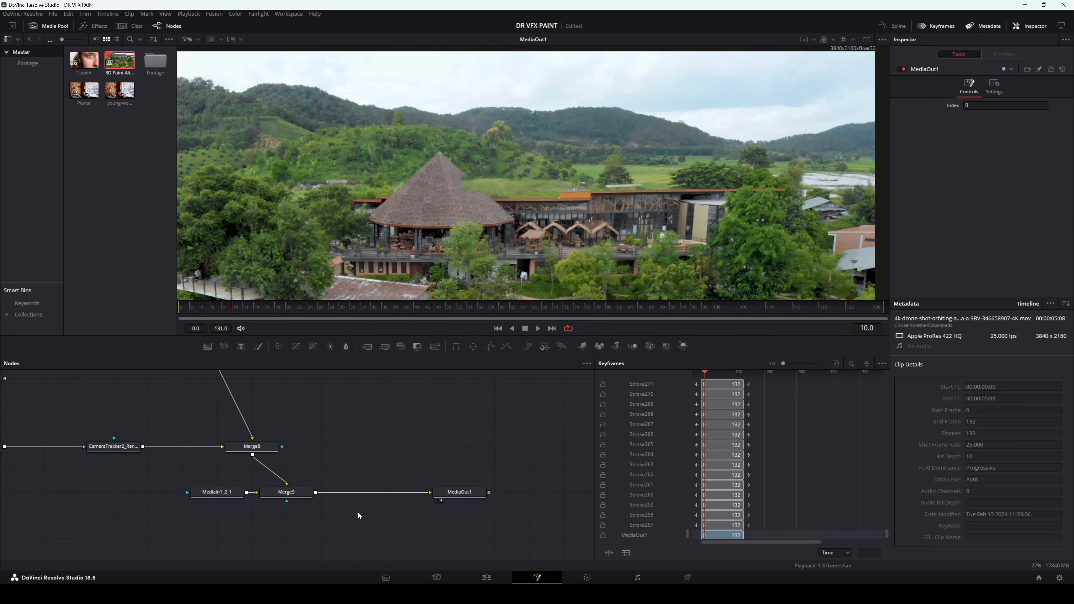
pyautogui.moveTo(331, 481); pyautogui.dragTo(206, 498)
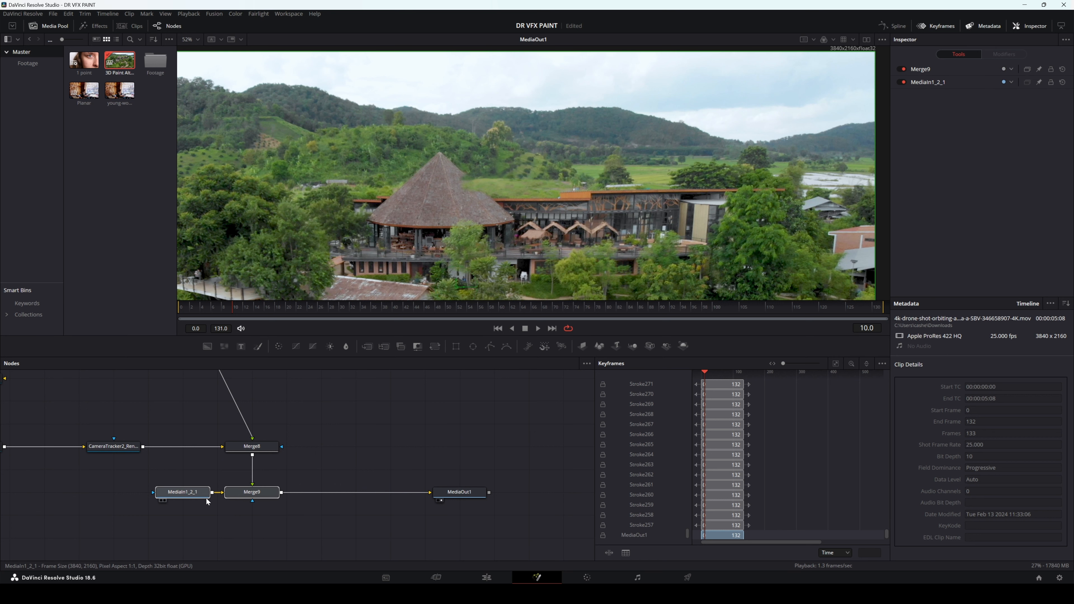
pyautogui.click(206, 498)
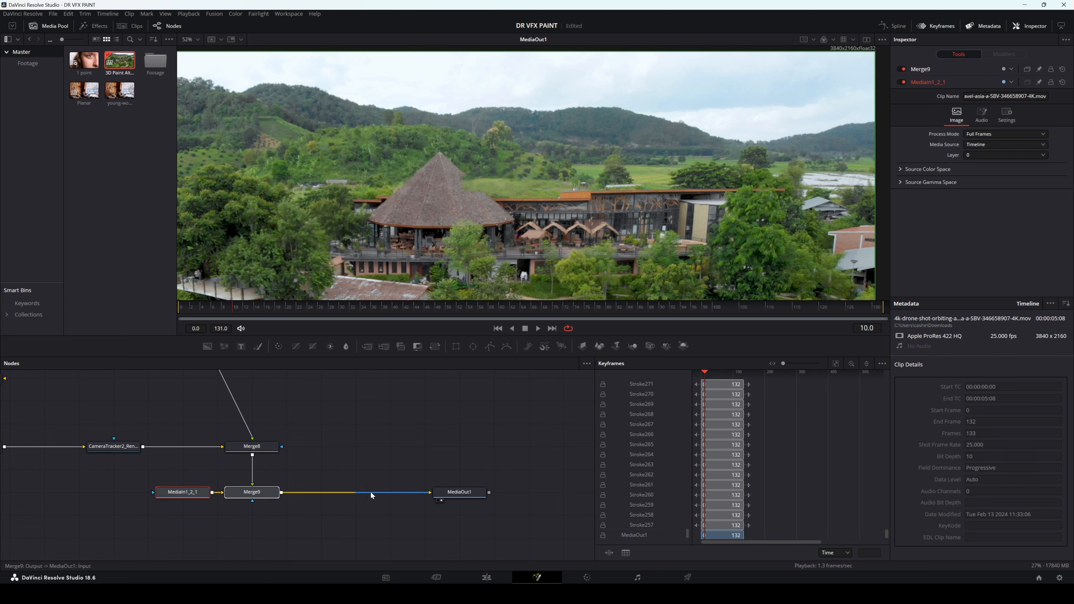
pyautogui.scroll(-3, 403, 452)
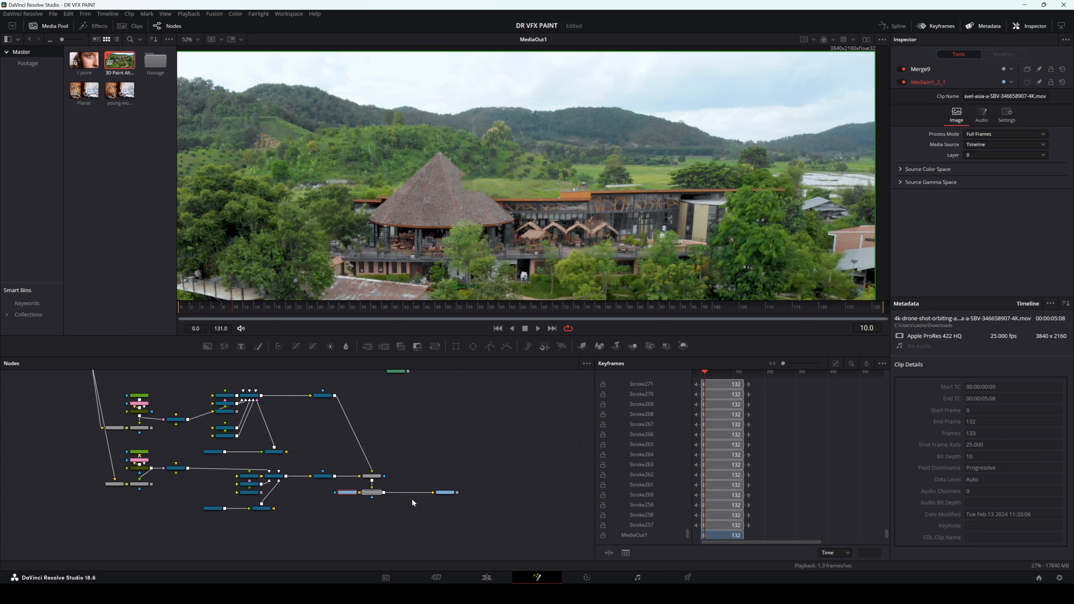
# Step: Switch to the Edit page, duplicate the drone clip onto Video 2 and disable the original on Video 1
pyautogui.click(486, 577)
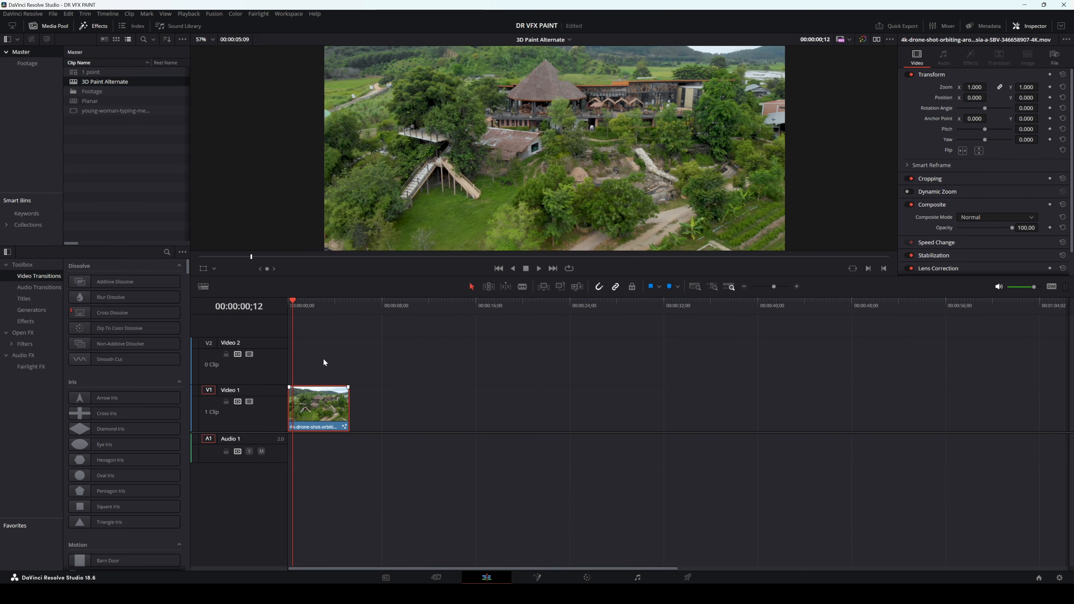
pyautogui.click(324, 403)
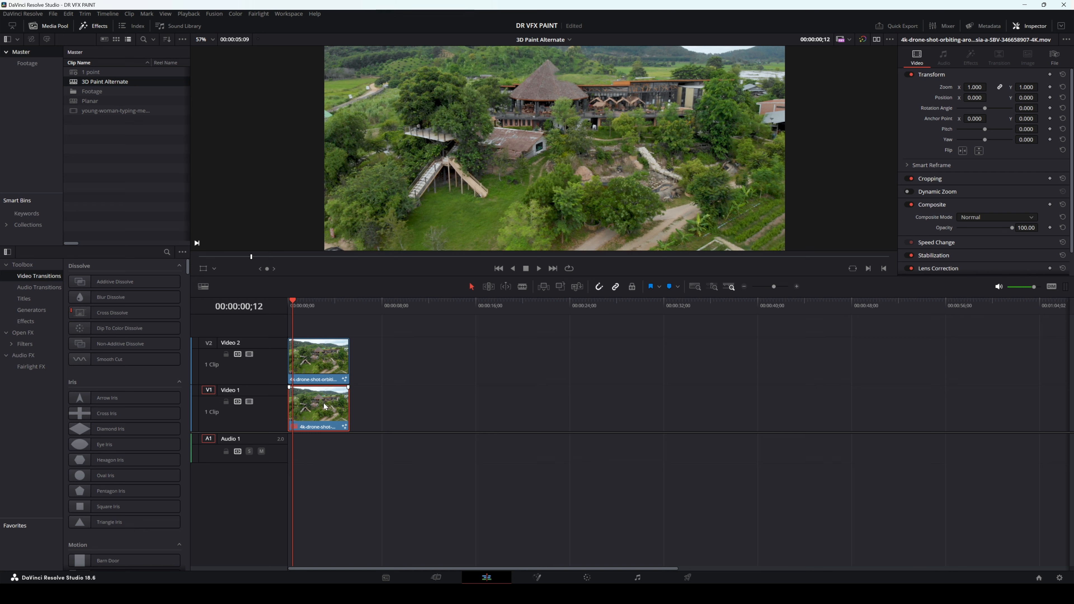
pyautogui.press('d')
# Step: Render the Video 2 clip in place as QuickTime DNxHD with its Fusion composition included, and inspect the roof area closely
pyautogui.rightClick(322, 368)
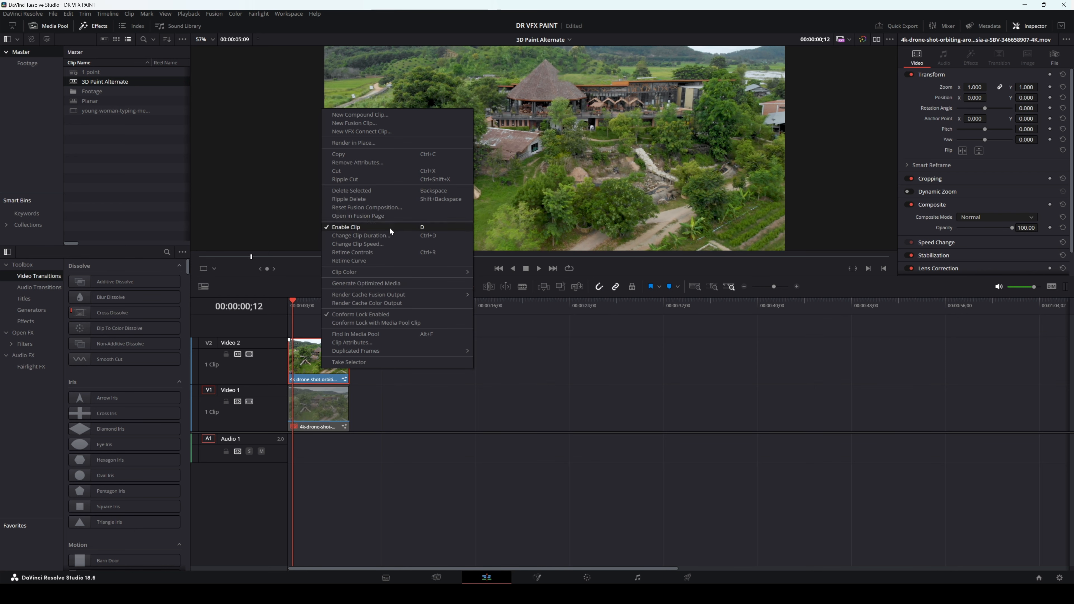
pyautogui.click(391, 143)
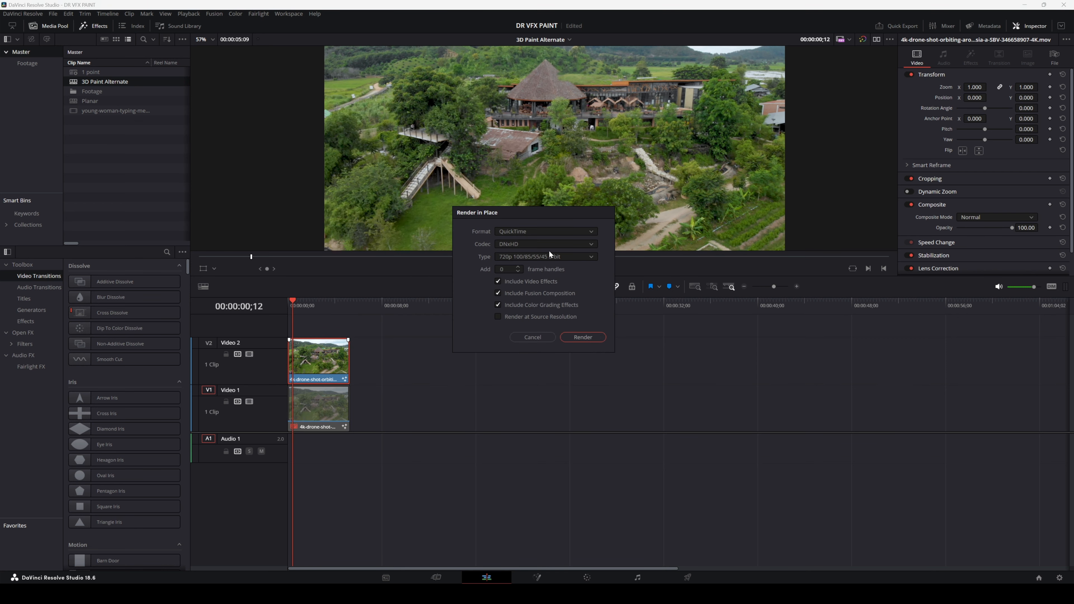
pyautogui.click(582, 337)
pyautogui.scroll(5, 506, 148)
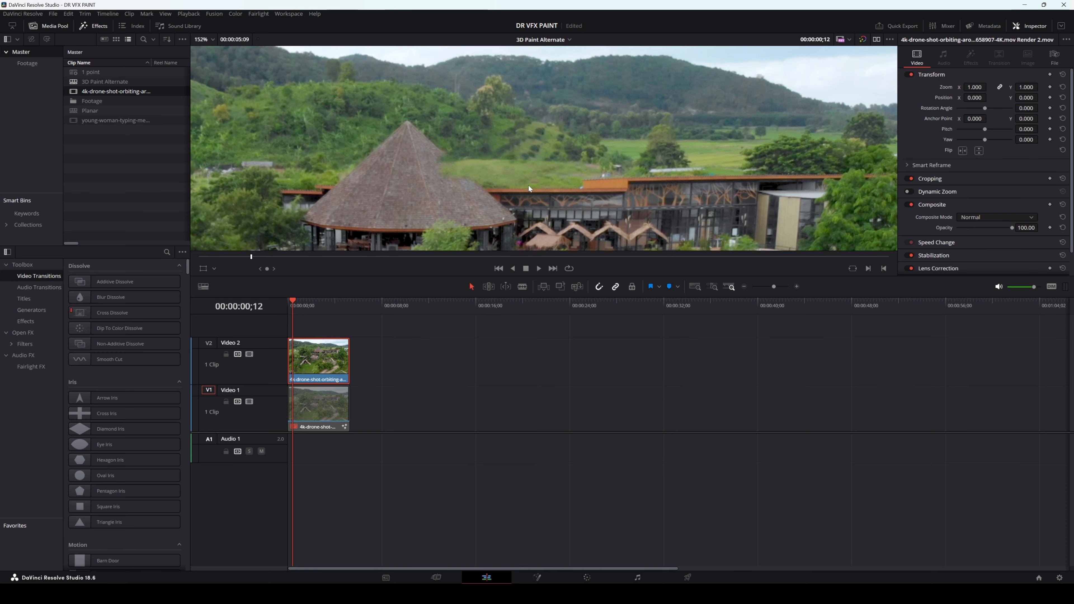
# Step: Play the rendered Video 2 clip, scrub through it and return the playhead to the first frame
pyautogui.scroll(-2, 529, 187)
pyautogui.click(539, 269)
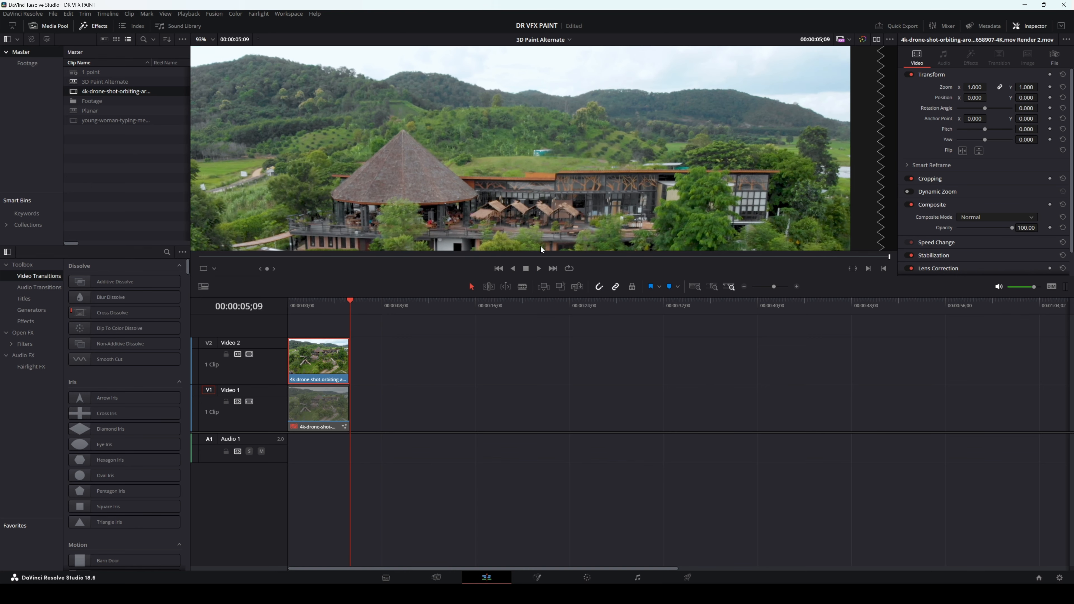
pyautogui.moveTo(541, 255); pyautogui.dragTo(491, 252)
pyautogui.press('Home')
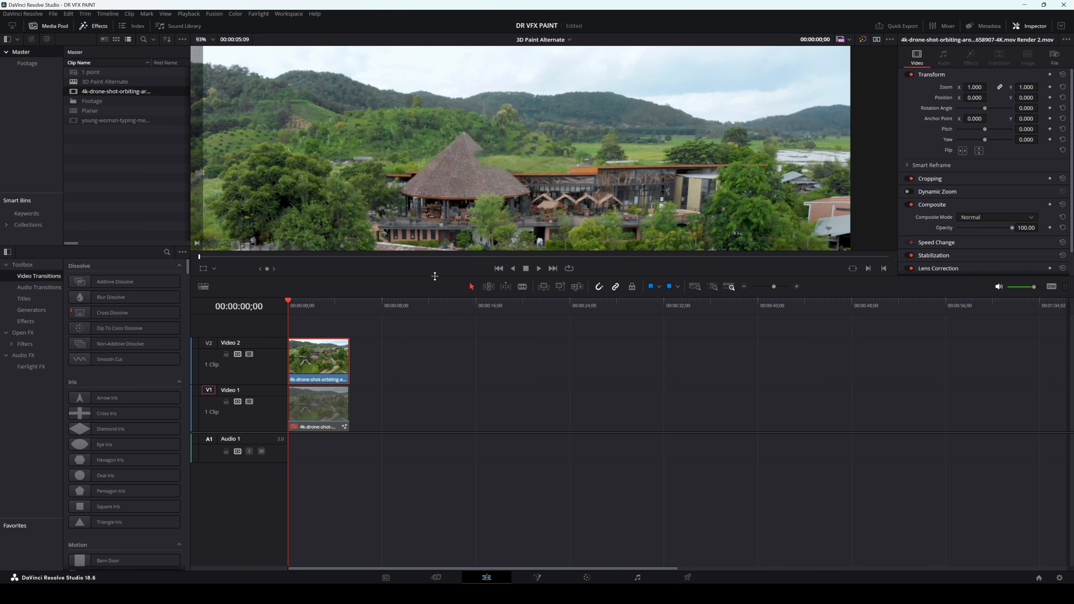
# Step: Switch to the Fusion page and re-enable the ColorCorrector3_1 and ColorCorrector3 nodes to tint the rear and front patches
pyautogui.hotkey('shift', '5')
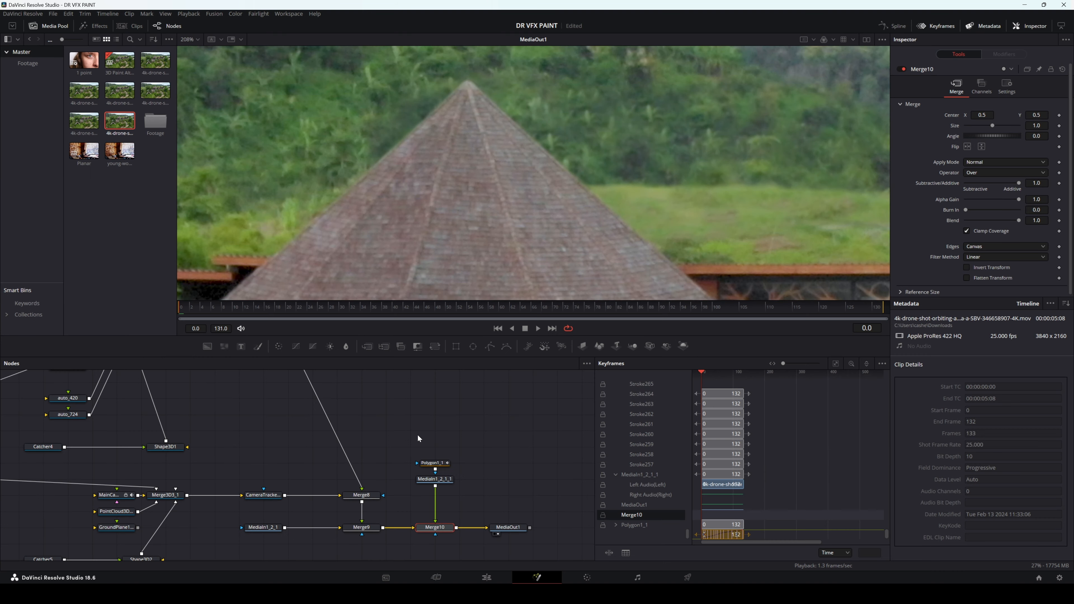
pyautogui.moveTo(350, 450); pyautogui.dragTo(311, 462)
pyautogui.scroll(-5, 719, 221)
pyautogui.scroll(-6, 327, 430)
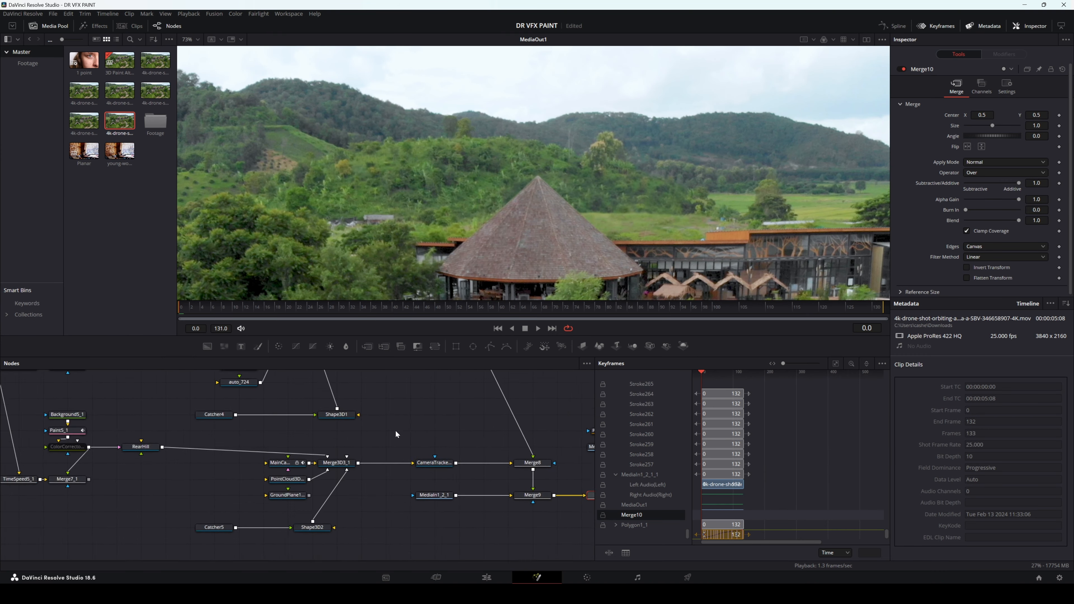
pyautogui.scroll(6, 327, 431)
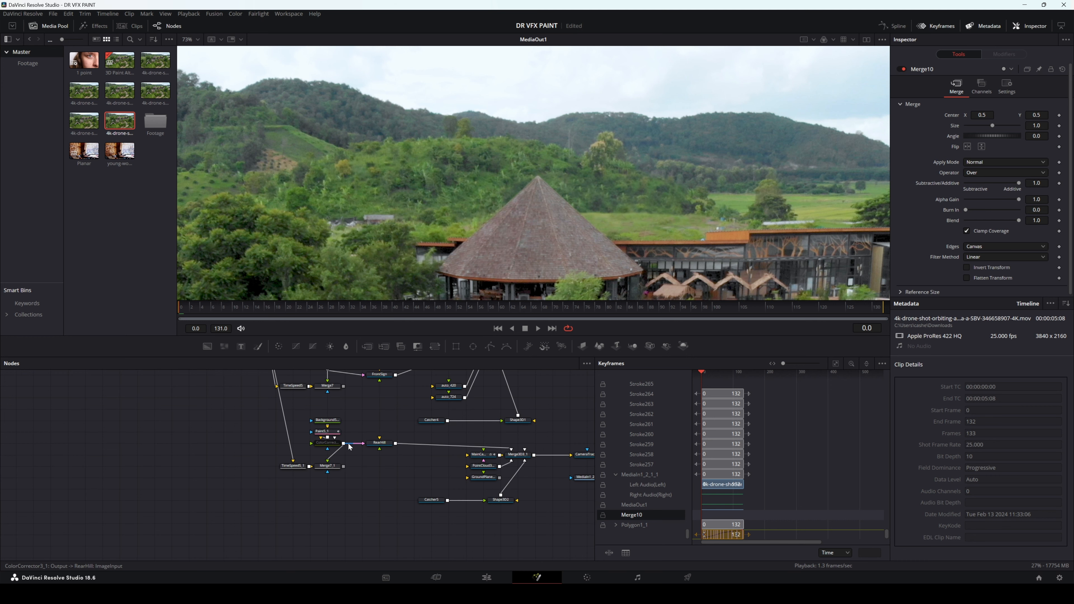
pyautogui.click(334, 448)
pyautogui.hotkey('ctrl', 'p')
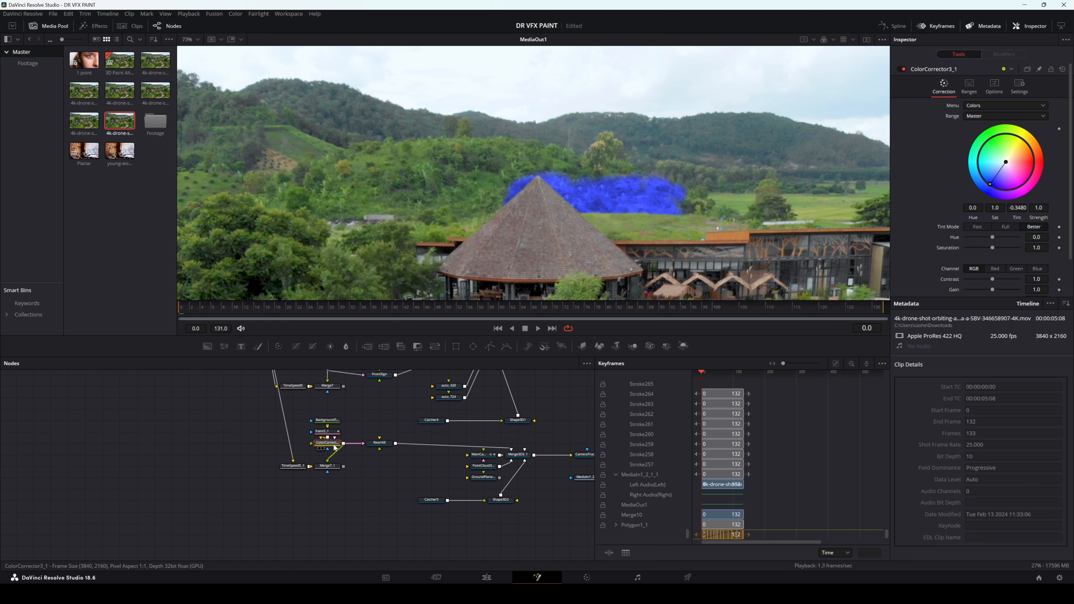
pyautogui.scroll(2, 334, 418)
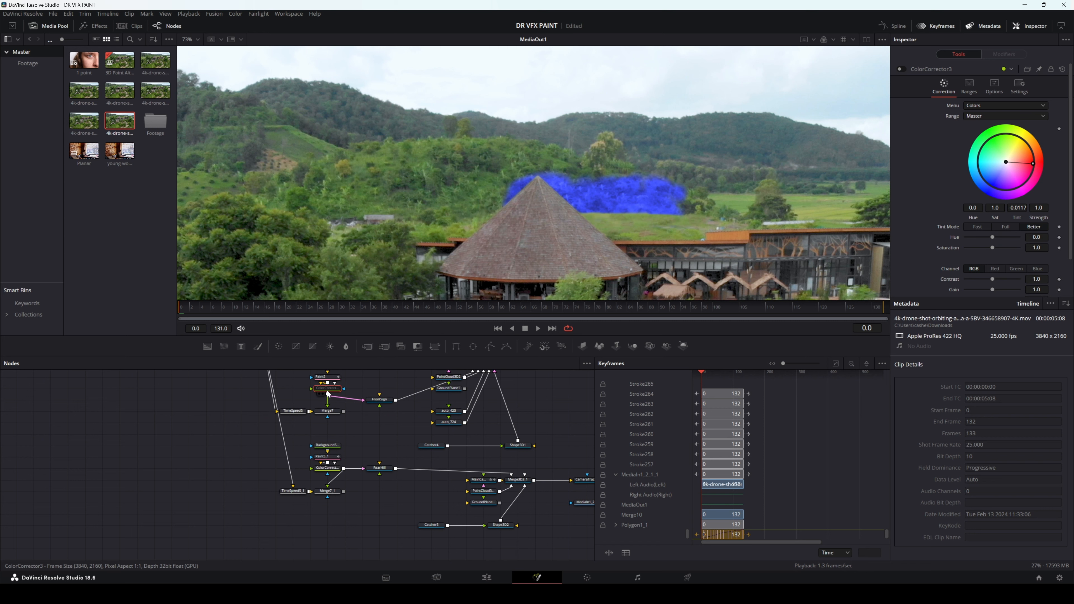
pyautogui.hotkey('ctrl', 'p')
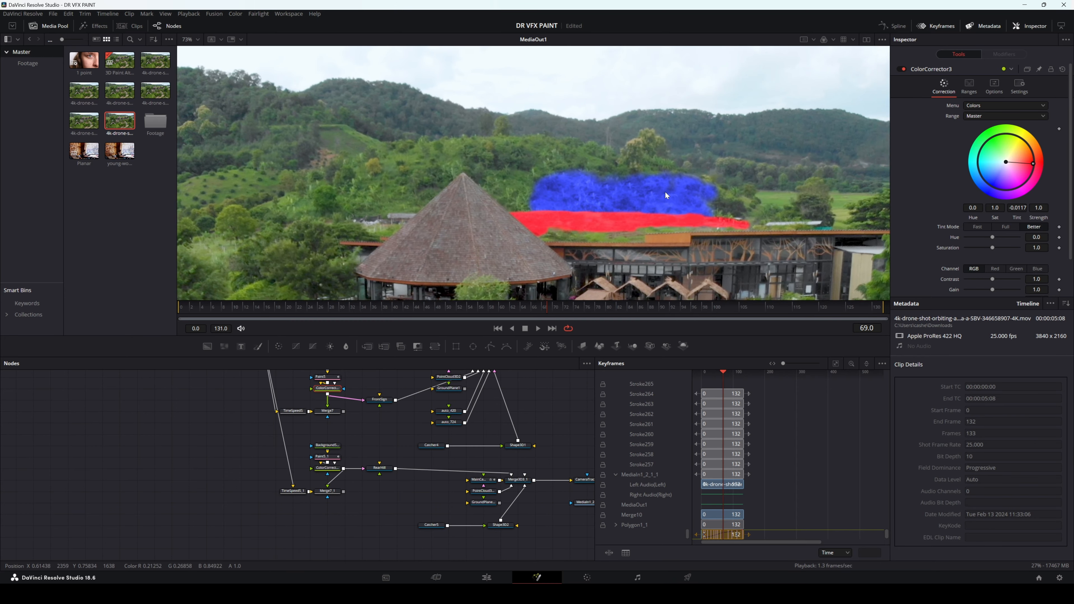
# Step: Examine the Polygon1_1 roof mask against the tinted patches at frame 69 and review the surrounding node tree
pyautogui.moveTo(525, 446); pyautogui.dragTo(401, 449)
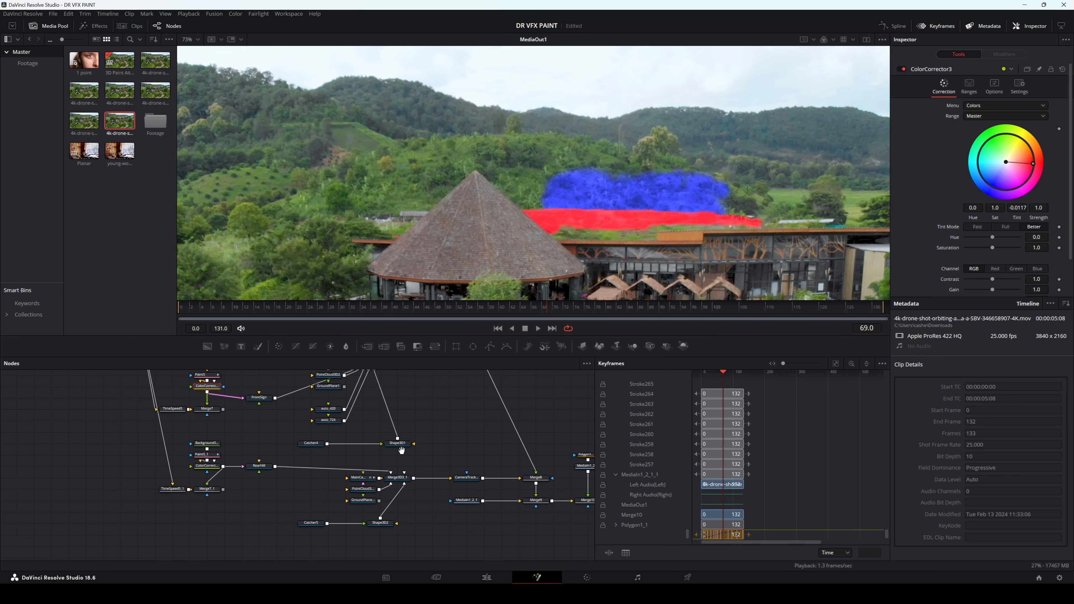
pyautogui.moveTo(481, 432); pyautogui.dragTo(317, 444)
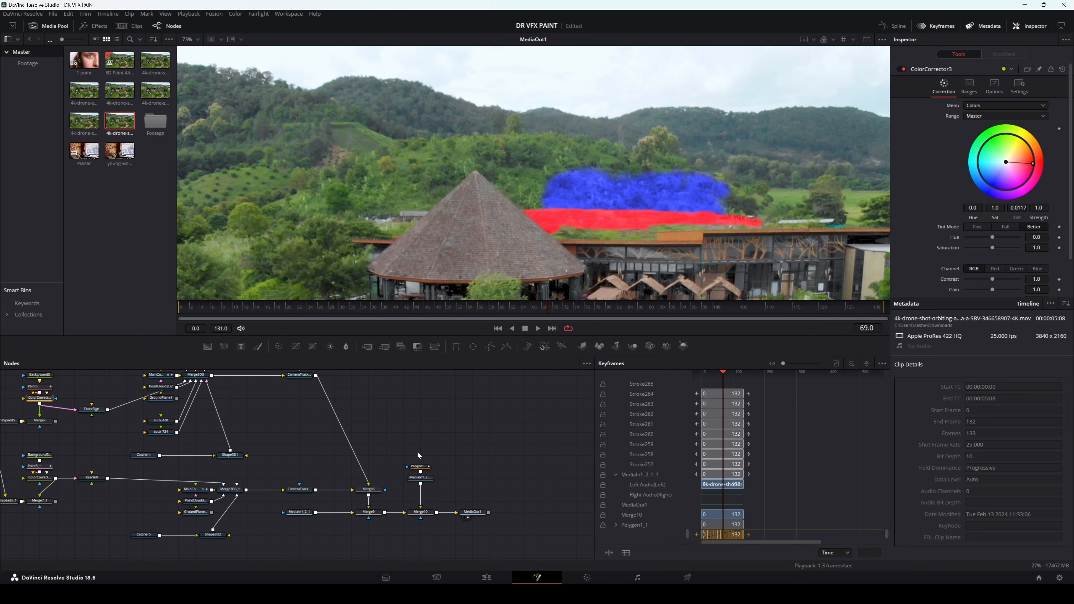
pyautogui.click(425, 468)
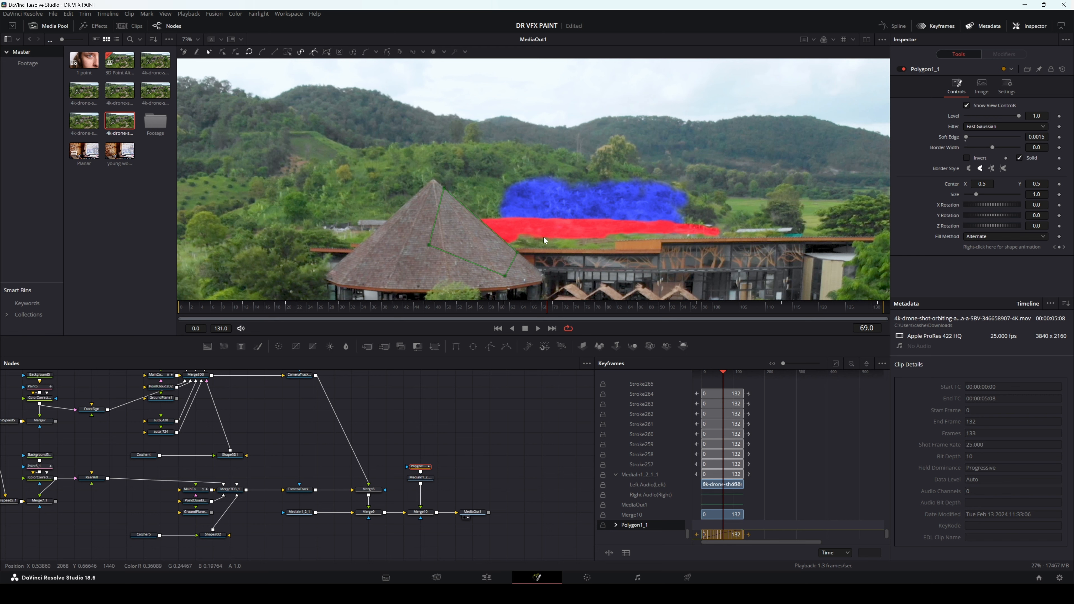
pyautogui.moveTo(311, 482); pyautogui.dragTo(465, 489)
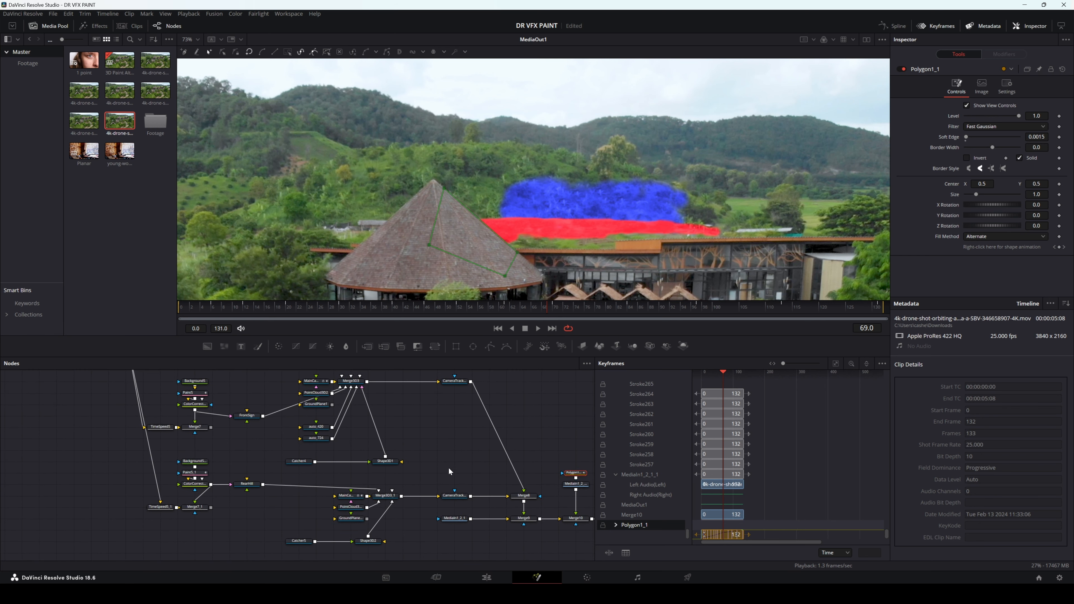
# Step: Return to the Edit page, play the rendered clip from its first frame and scrub through it to check the container removal
pyautogui.click(488, 578)
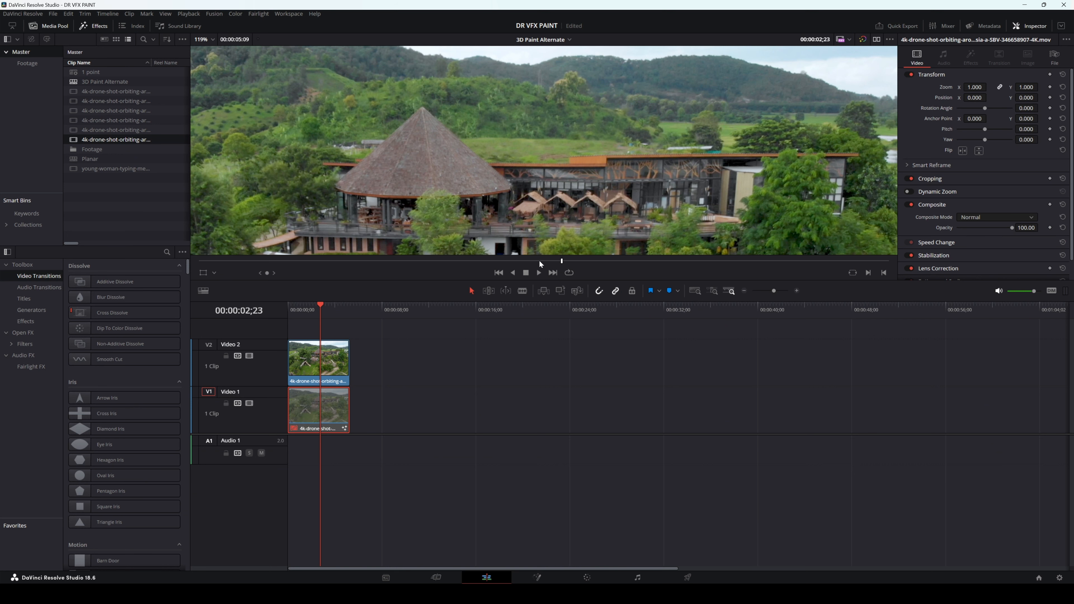
pyautogui.scroll(-2, 544, 182)
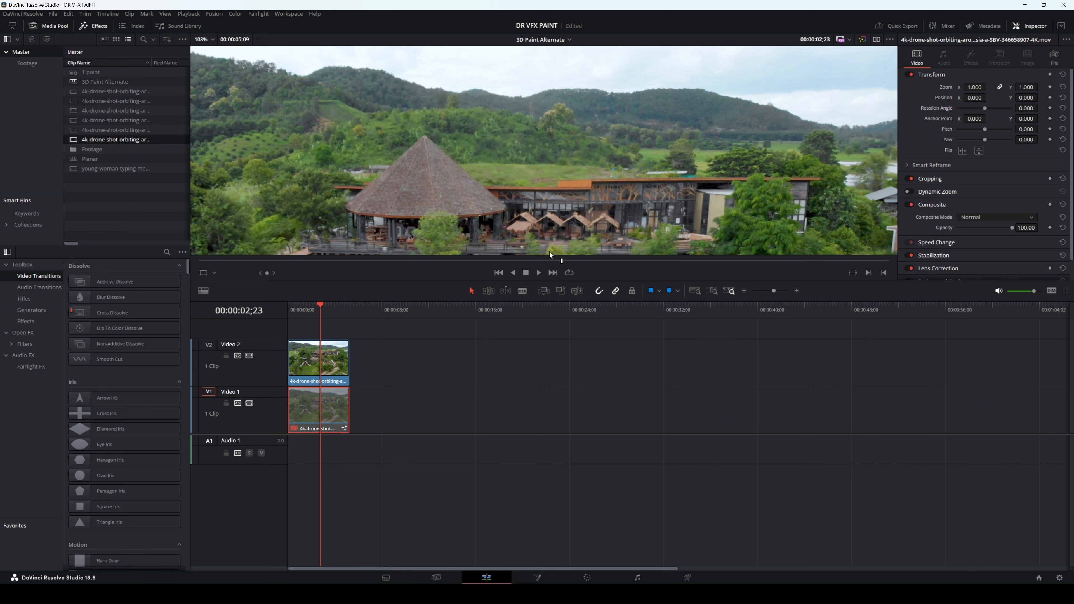
pyautogui.moveTo(559, 259); pyautogui.dragTo(194, 262)
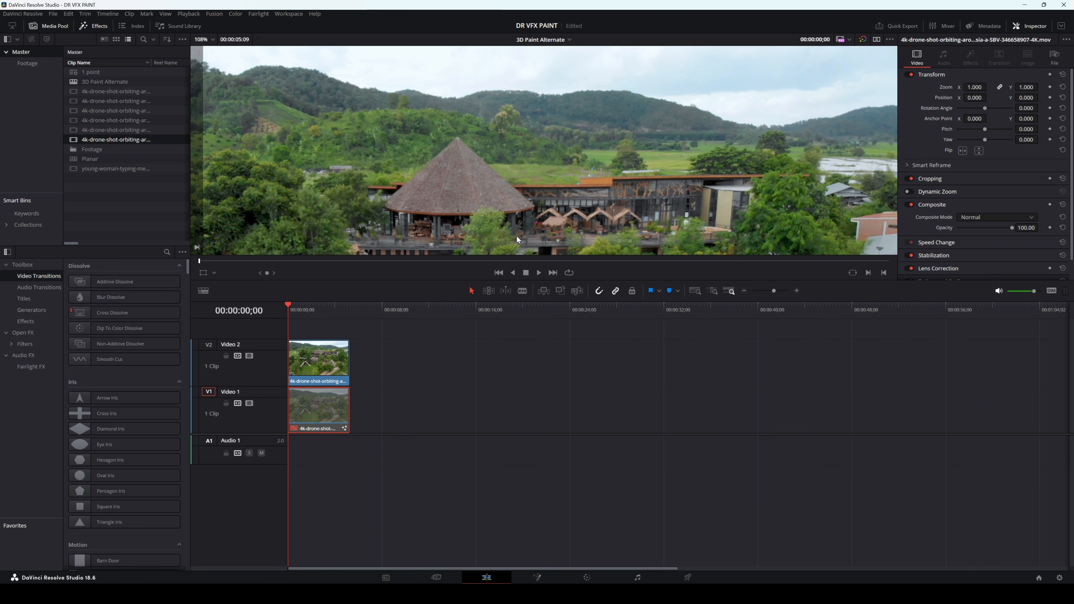
pyautogui.press('space')
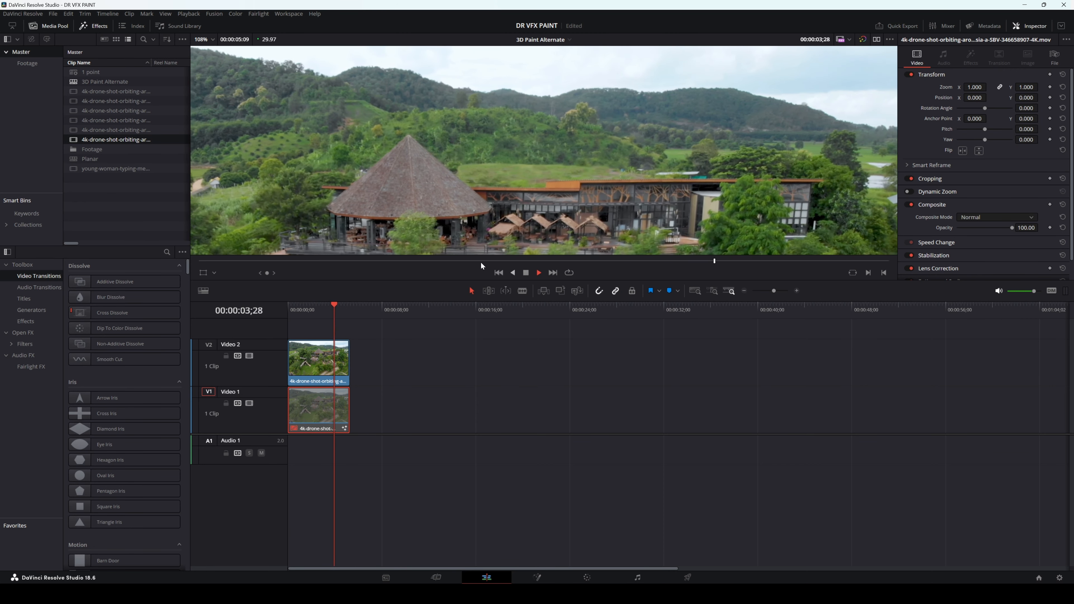
pyautogui.moveTo(407, 264)
pyautogui.mouseDown()
pyautogui.moveTo(183, 264)
pyautogui.moveTo(862, 262)
pyautogui.moveTo(200, 261)
pyautogui.moveTo(777, 268)
pyautogui.moveTo(675, 261)
pyautogui.moveTo(783, 259)
pyautogui.moveTo(791, 264)
pyautogui.moveTo(259, 260)
pyautogui.moveTo(804, 277)
pyautogui.moveTo(210, 264)
pyautogui.moveTo(762, 270)
pyautogui.moveTo(707, 260)
pyautogui.moveTo(203, 264)
pyautogui.moveTo(571, 278)
pyautogui.moveTo(755, 272)
pyautogui.moveTo(619, 259)
pyautogui.moveTo(211, 270)
pyautogui.moveTo(778, 262)
pyautogui.moveTo(573, 270)
pyautogui.mouseUp()
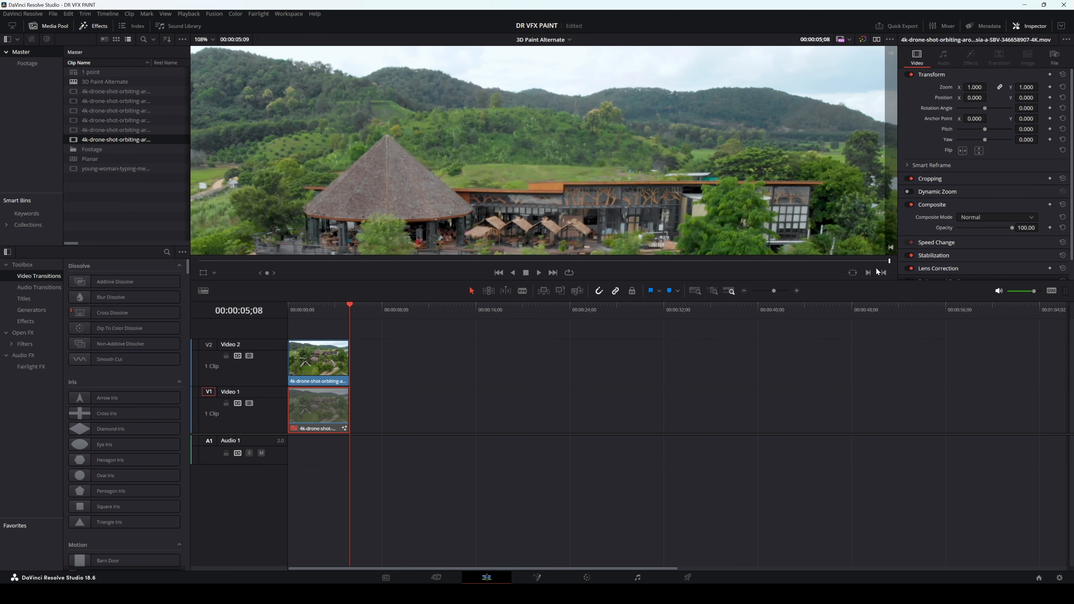
pyautogui.moveTo(878, 272); pyautogui.dragTo(630, 268)
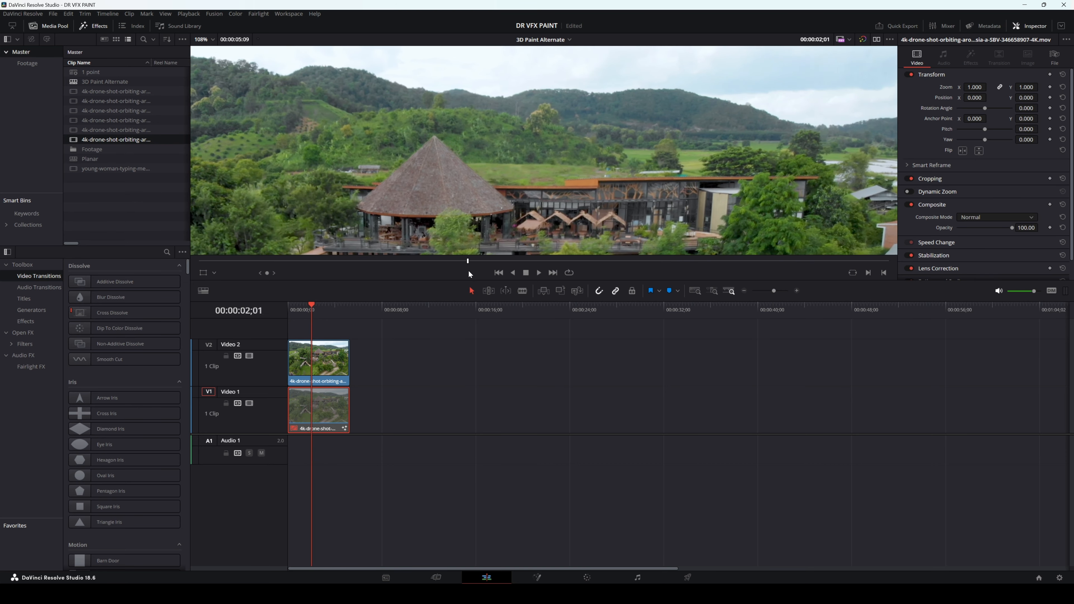
pyautogui.moveTo(812, 263); pyautogui.dragTo(878, 263)
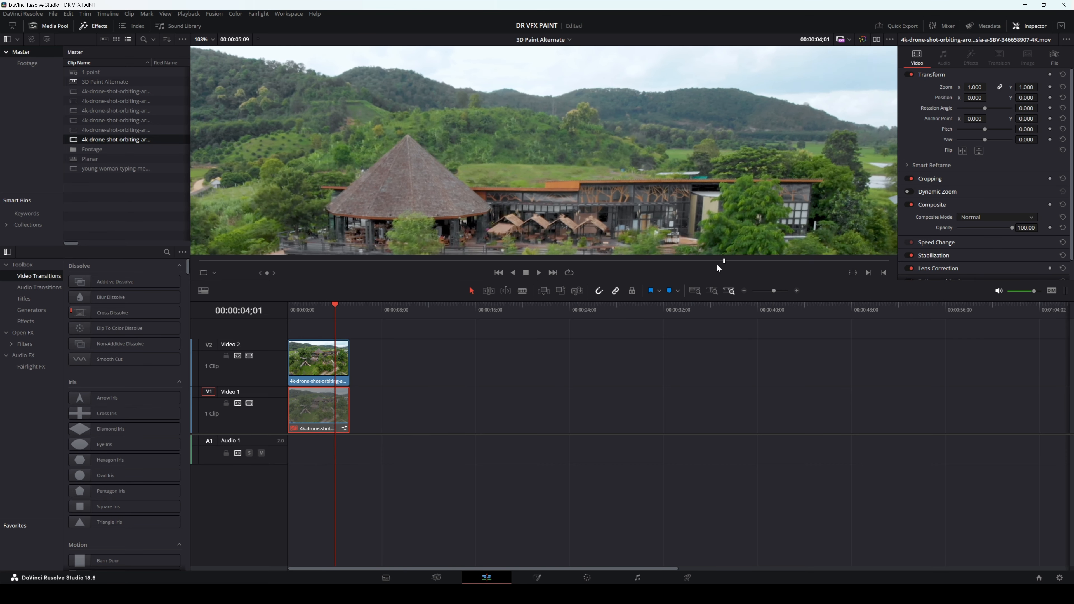
pyautogui.moveTo(726, 267); pyautogui.dragTo(580, 270)
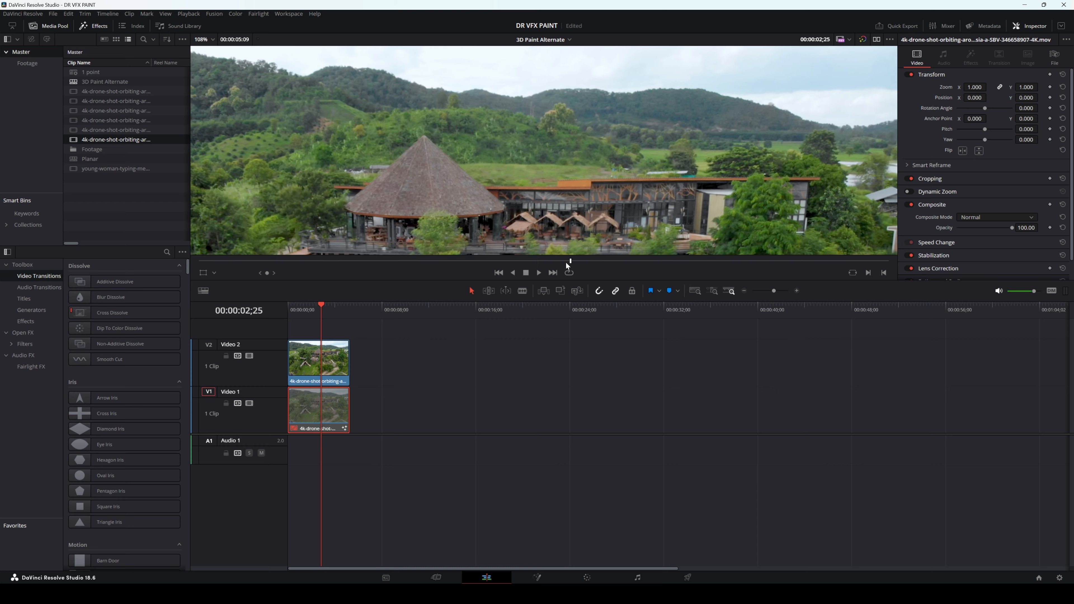
pyautogui.moveTo(337, 263); pyautogui.dragTo(565, 261)
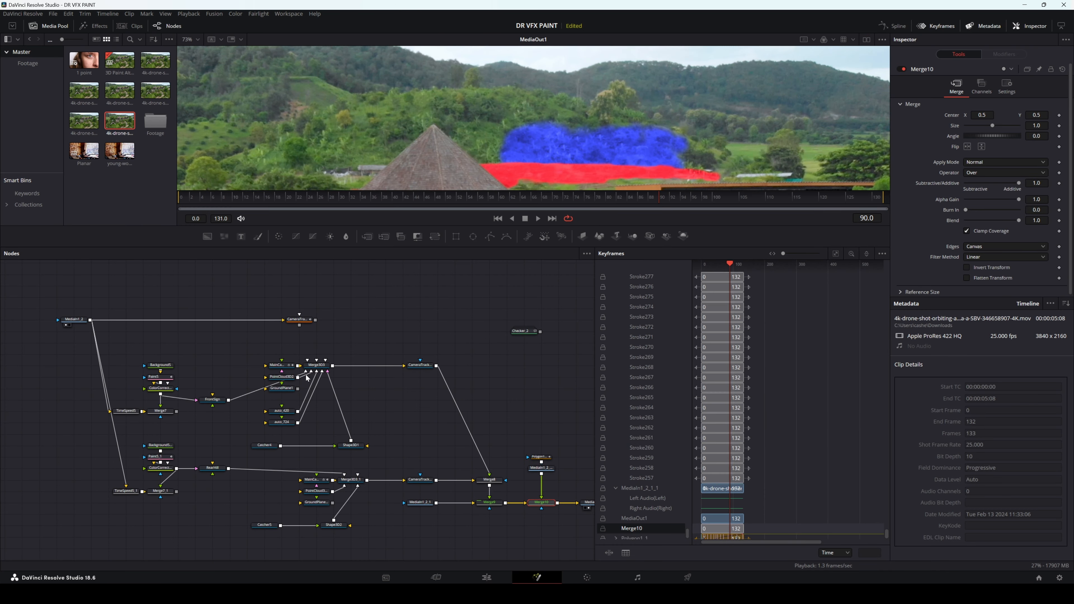
# Step: On the Fusion page, examine CameraTracker2's solve and tracking points over the full frame, and review the Shape3D geometry nodes
pyautogui.click(310, 322)
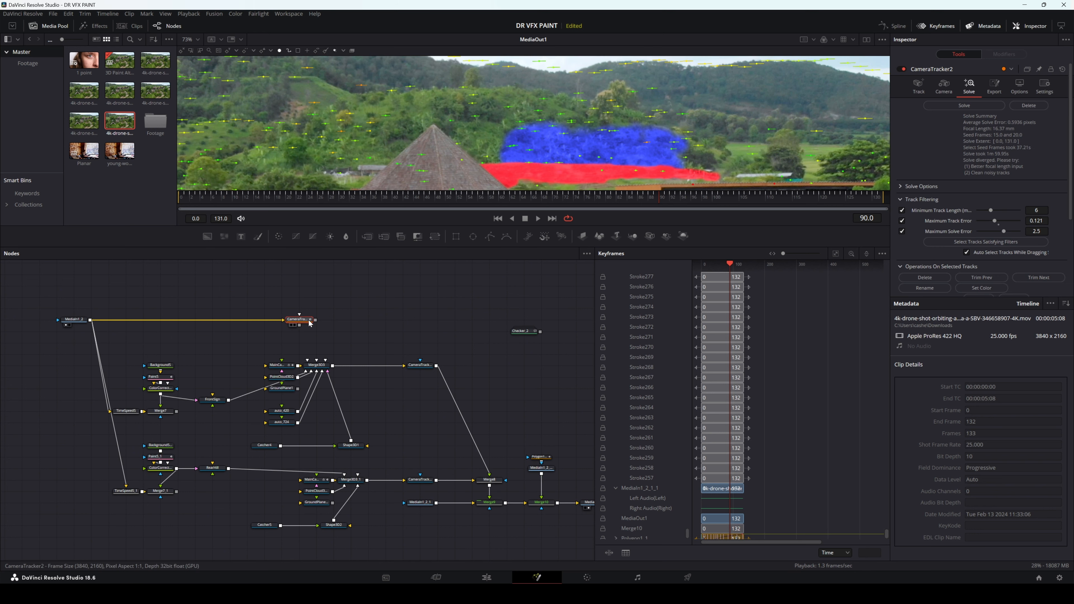
pyautogui.scroll(-3, 463, 138)
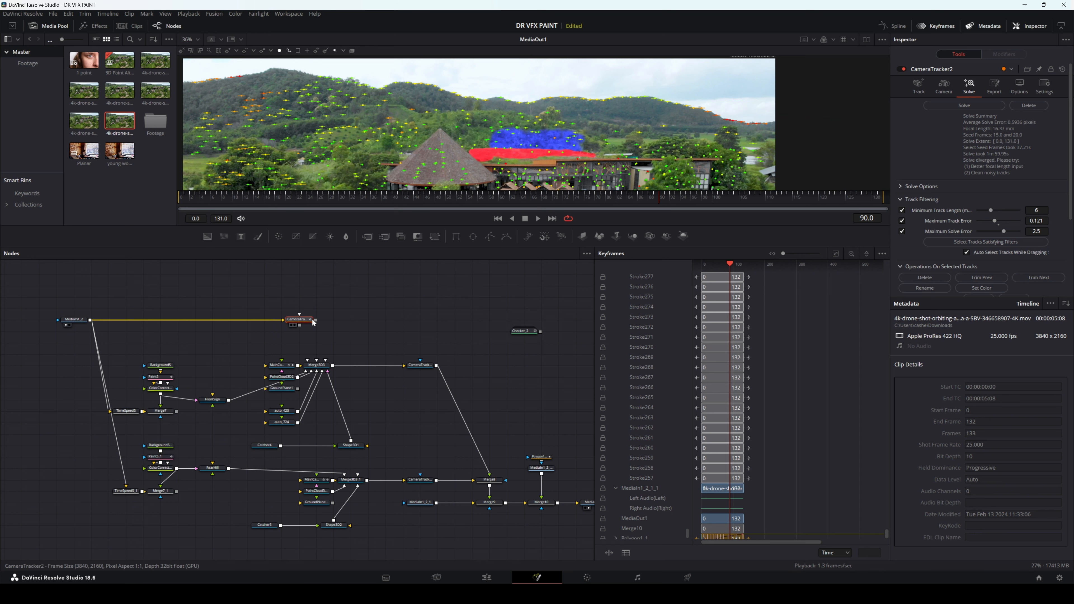
pyautogui.click(353, 444)
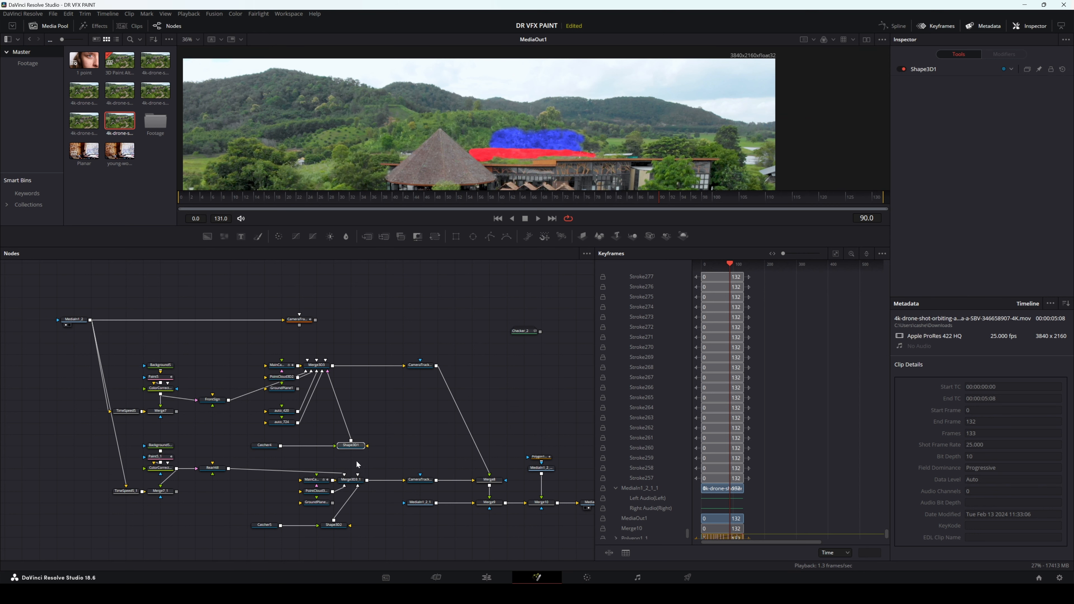
pyautogui.moveTo(341, 533); pyautogui.dragTo(336, 535)
pyautogui.moveTo(381, 420); pyautogui.dragTo(331, 466)
# Step: Review the two paint branches, the FrontSign and RearHill projectors, and the Catcher4 and Catcher5 nodes by selecting each group
pyautogui.moveTo(119, 346); pyautogui.dragTo(180, 500)
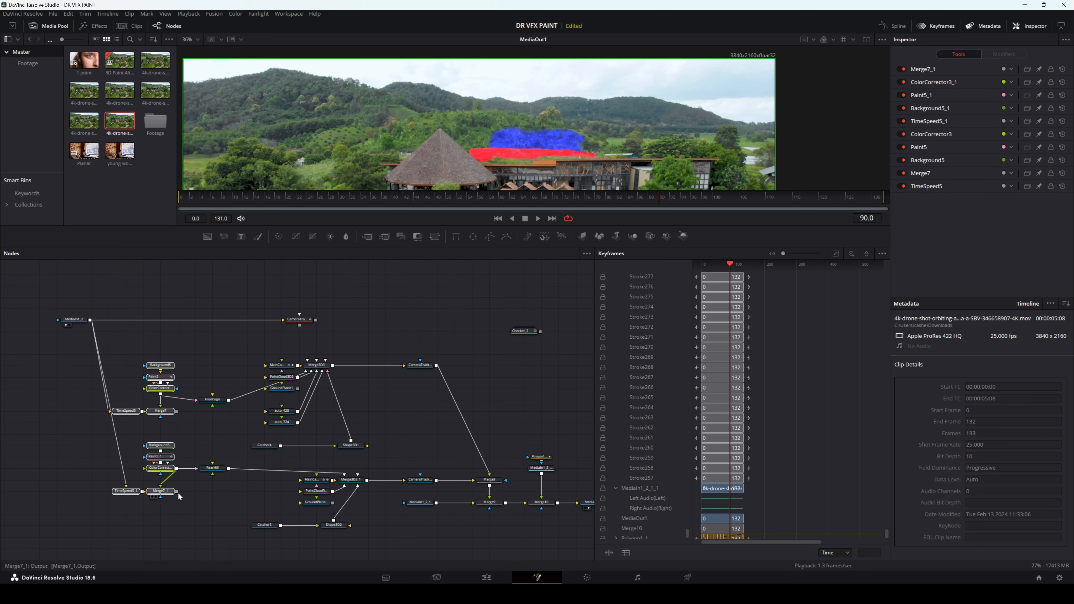
pyautogui.moveTo(191, 358); pyautogui.dragTo(238, 521)
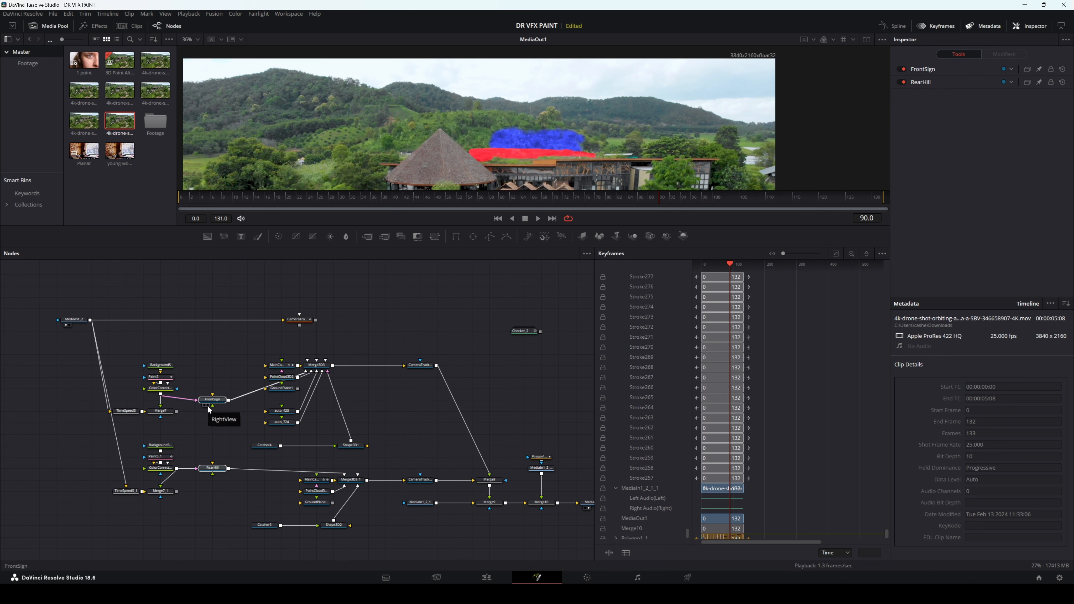
pyautogui.moveTo(251, 438); pyautogui.dragTo(295, 536)
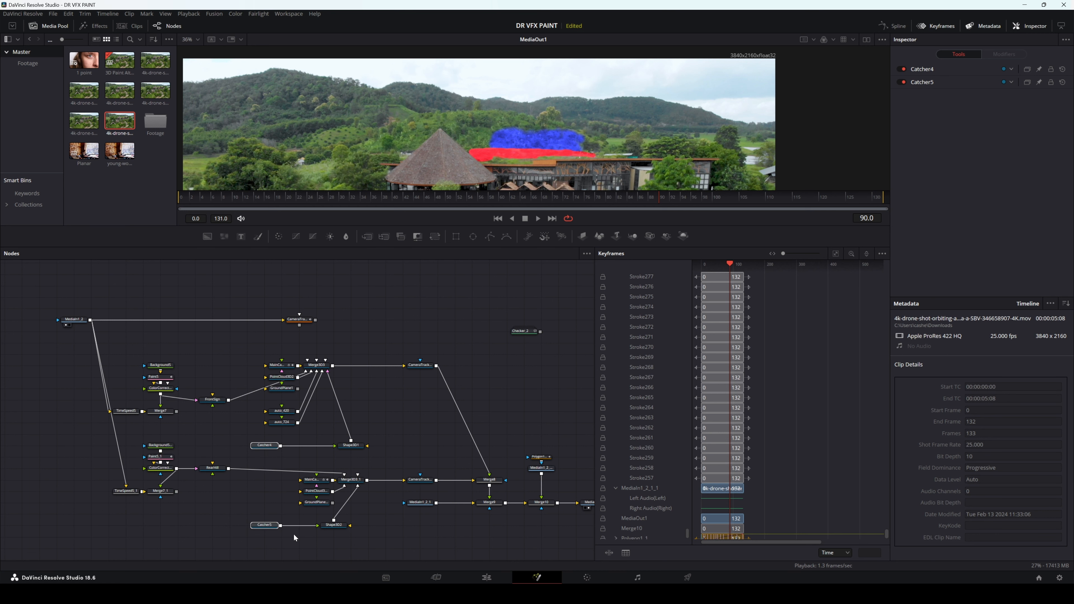
# Step: Review Merge10 with MediaIn1_2_1_1 and Polygon1_1, and scrub through the original MediaIn1_2 footage in the viewer
pyautogui.hscroll(5, 308, 519)
pyautogui.moveTo(369, 418); pyautogui.dragTo(424, 511)
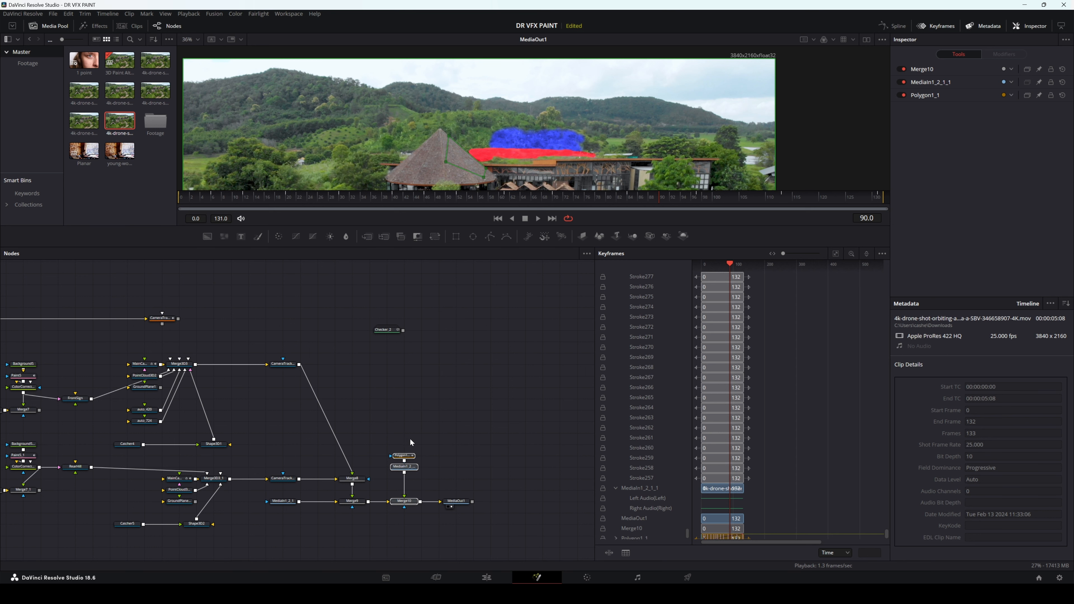
pyautogui.moveTo(178, 400); pyautogui.dragTo(372, 154)
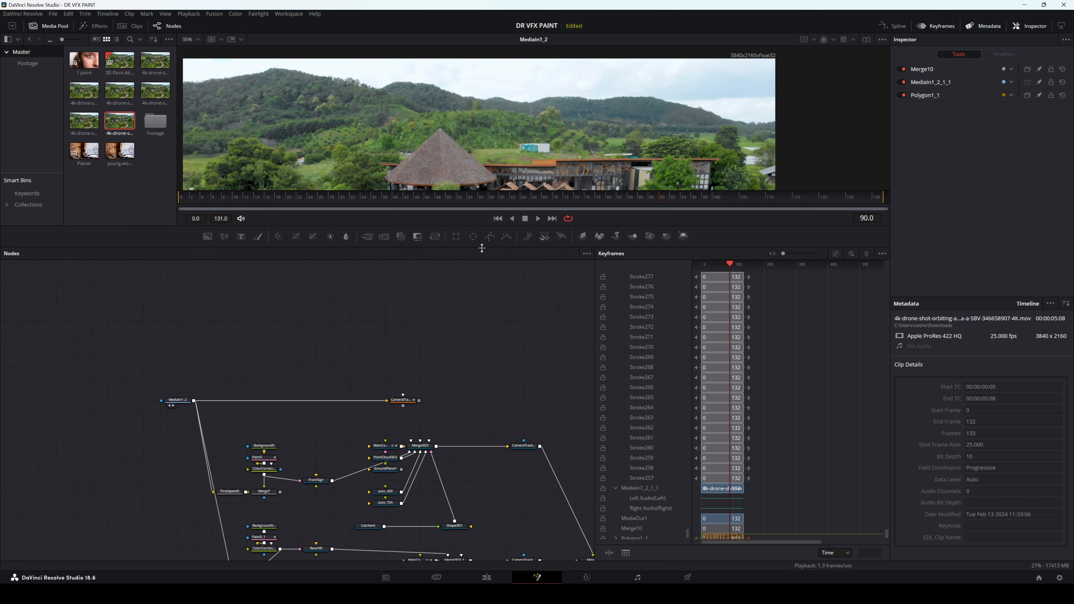
pyautogui.moveTo(663, 195); pyautogui.dragTo(728, 201)
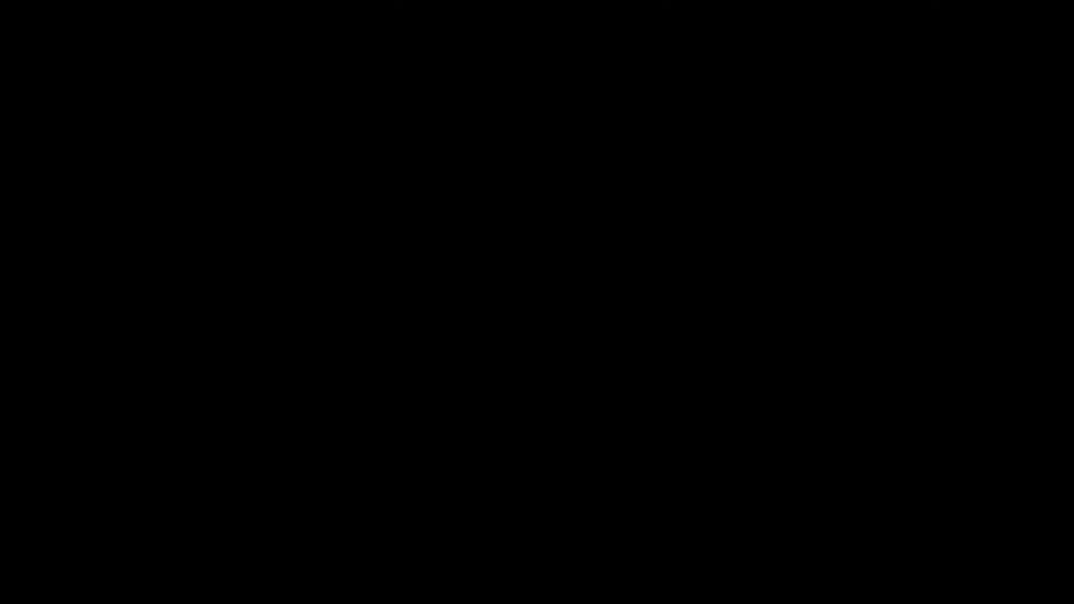